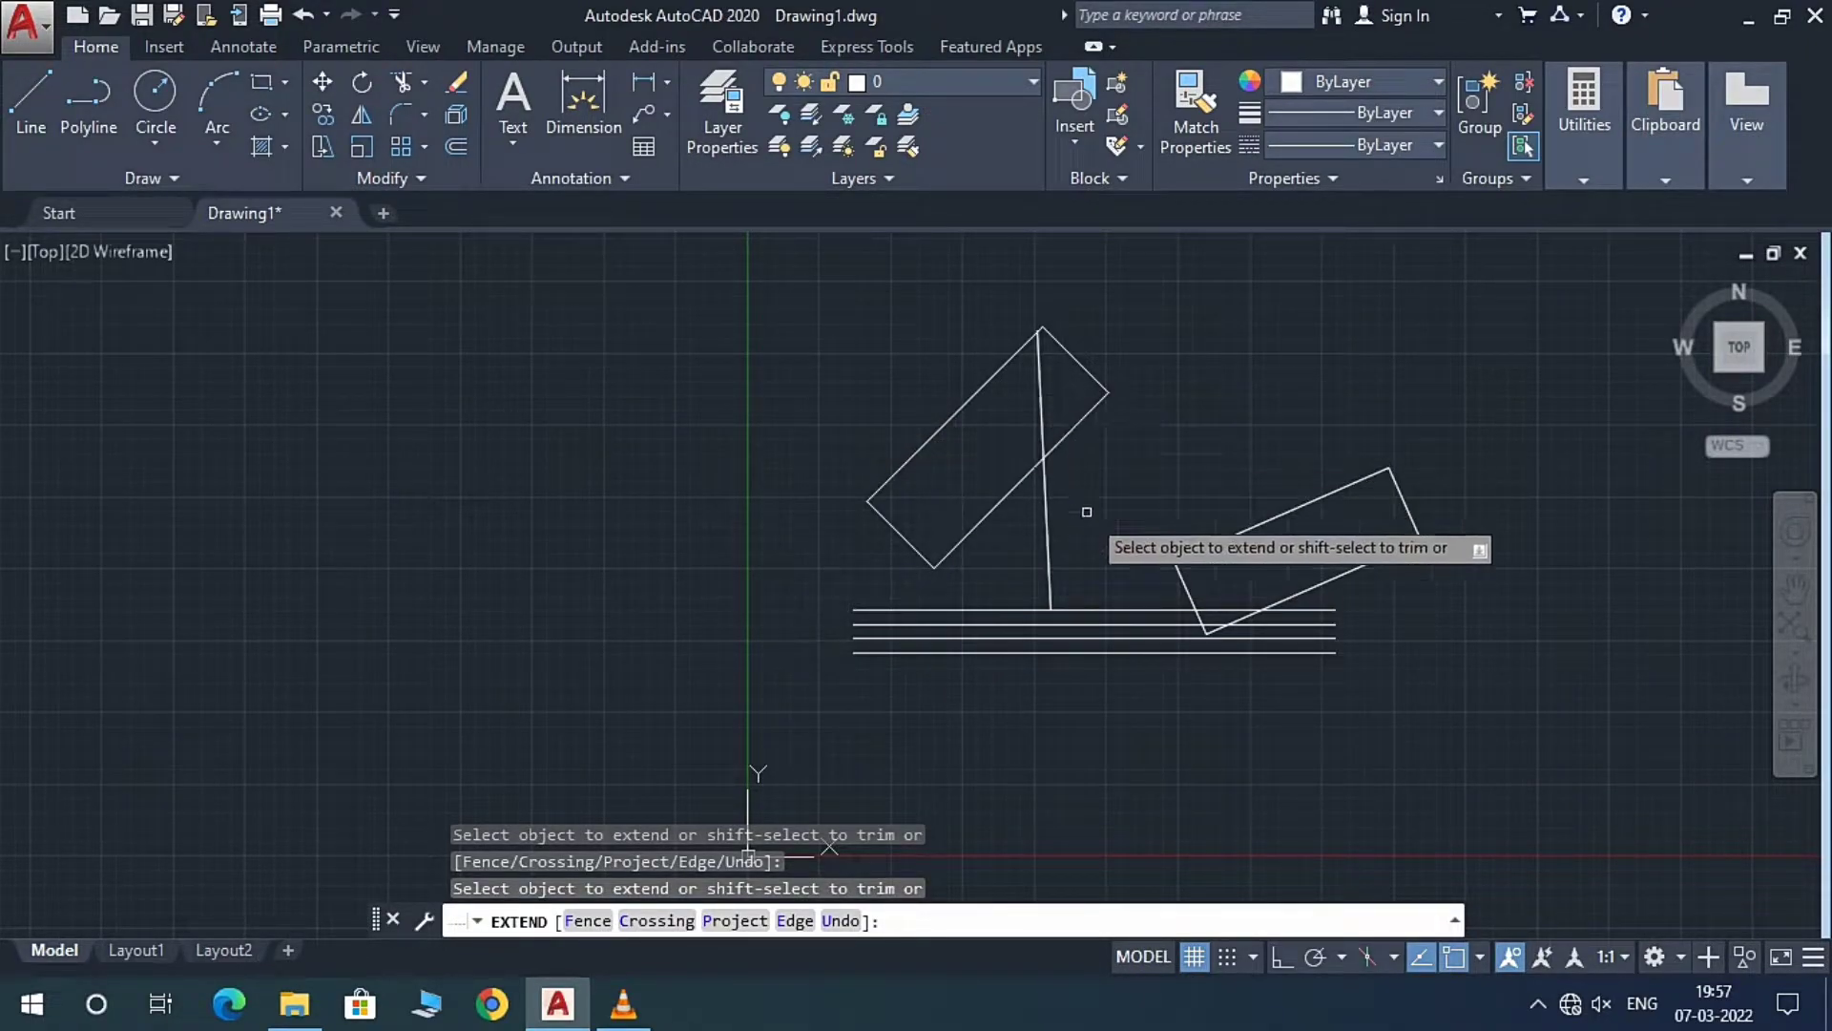
Step: Leave the Extend command and erase all the rectangles and lines from the drawing
key("Escape")
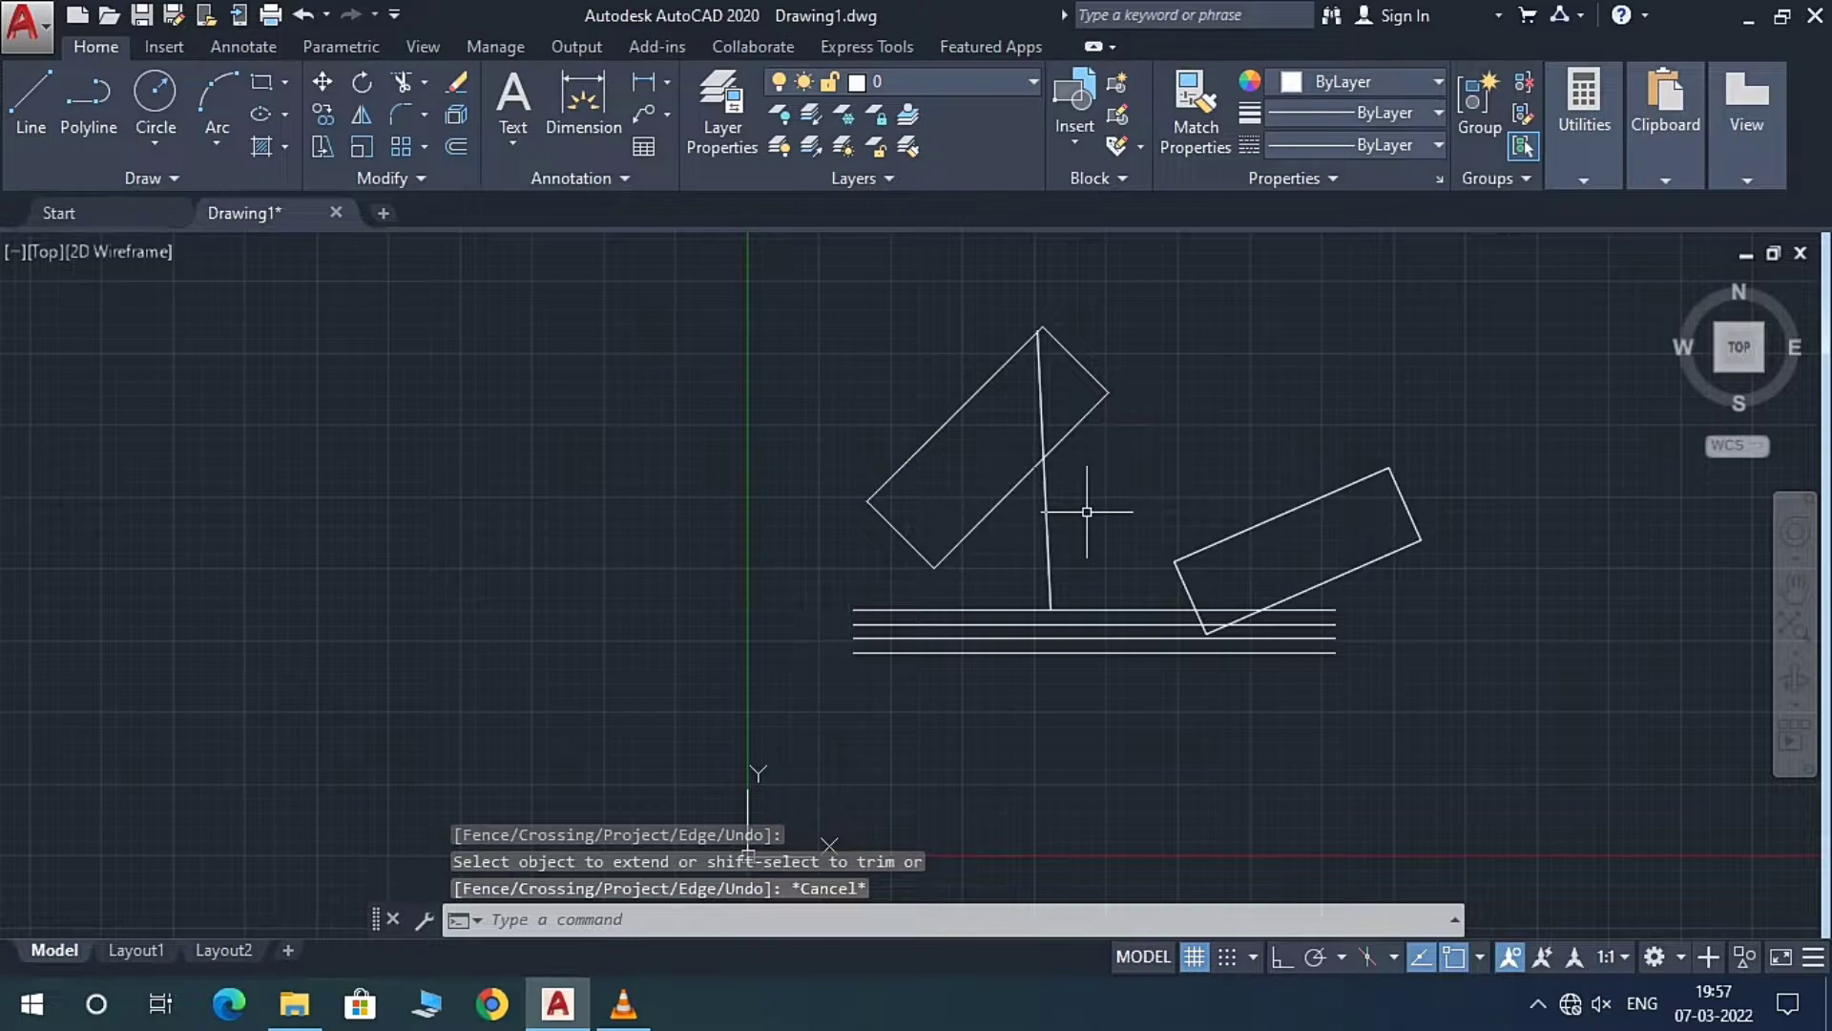
mouse_move(1450, 659)
left_mouse_down()
mouse_move(1458, 645)
mouse_move(892, 728)
mouse_move(839, 634)
mouse_move(811, 408)
mouse_move(1412, 277)
mouse_move(1521, 315)
left_mouse_up()
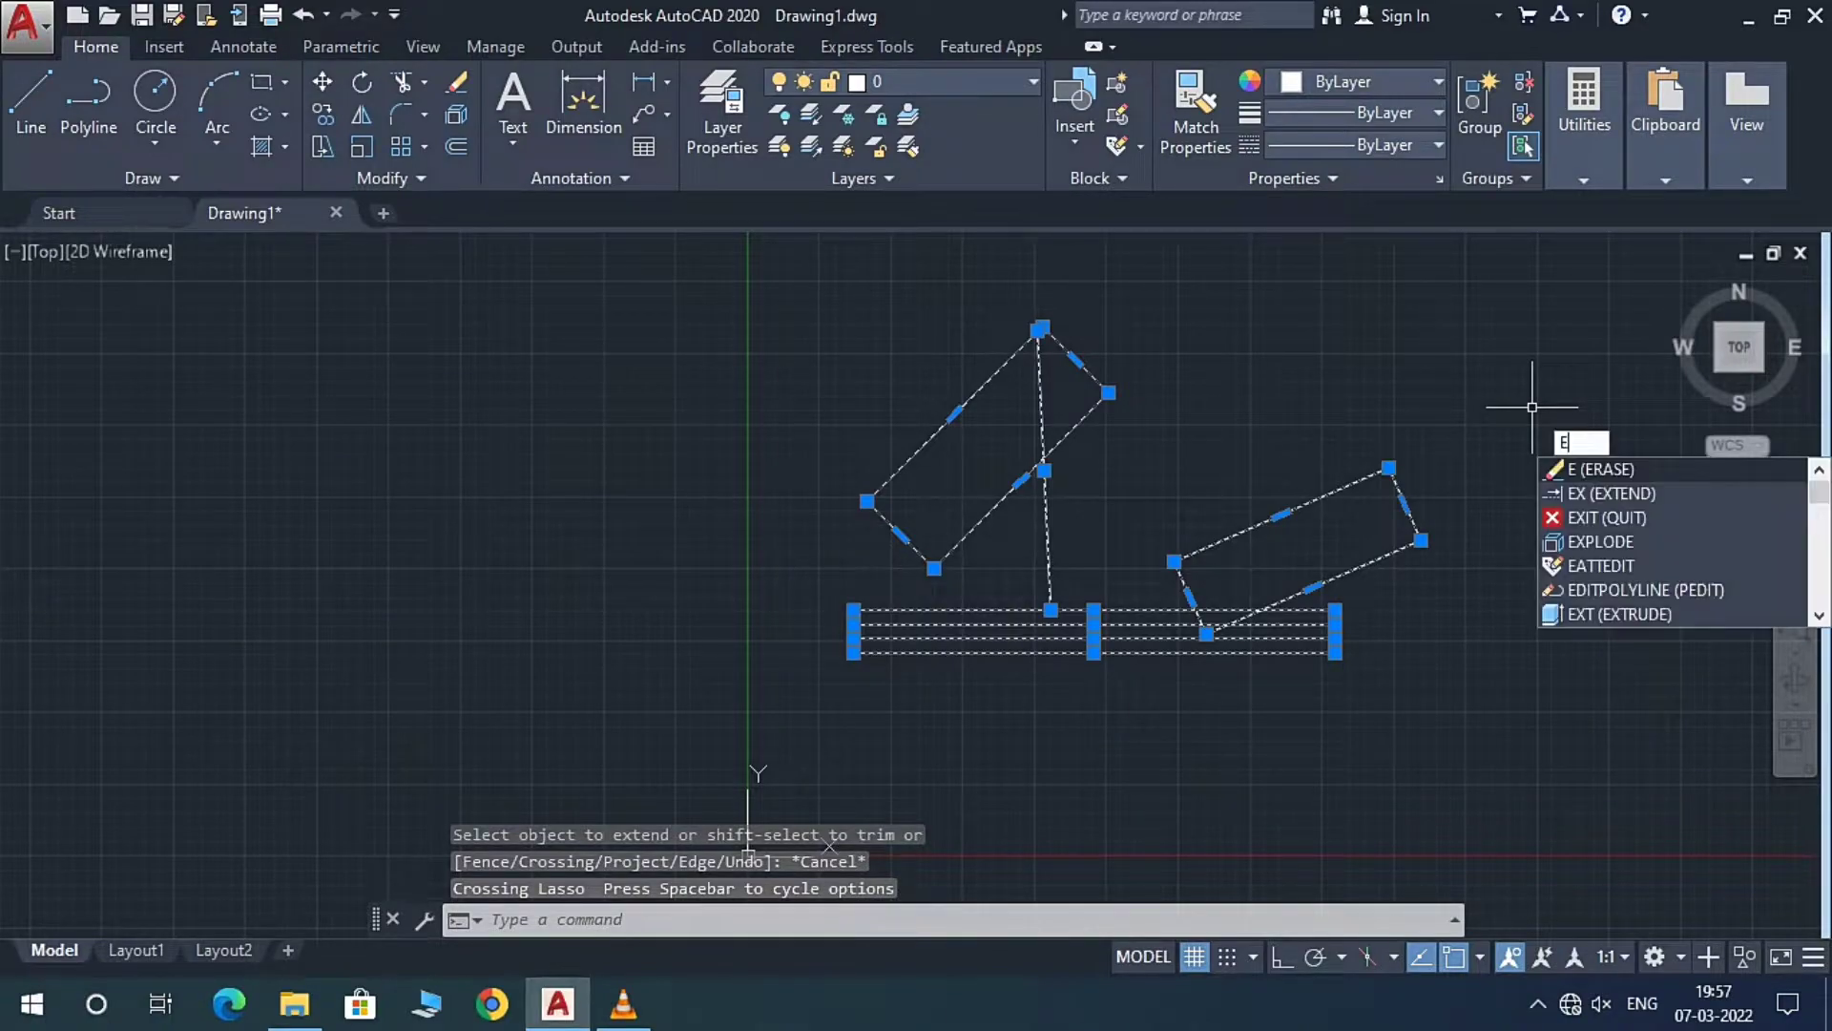
key("Return")
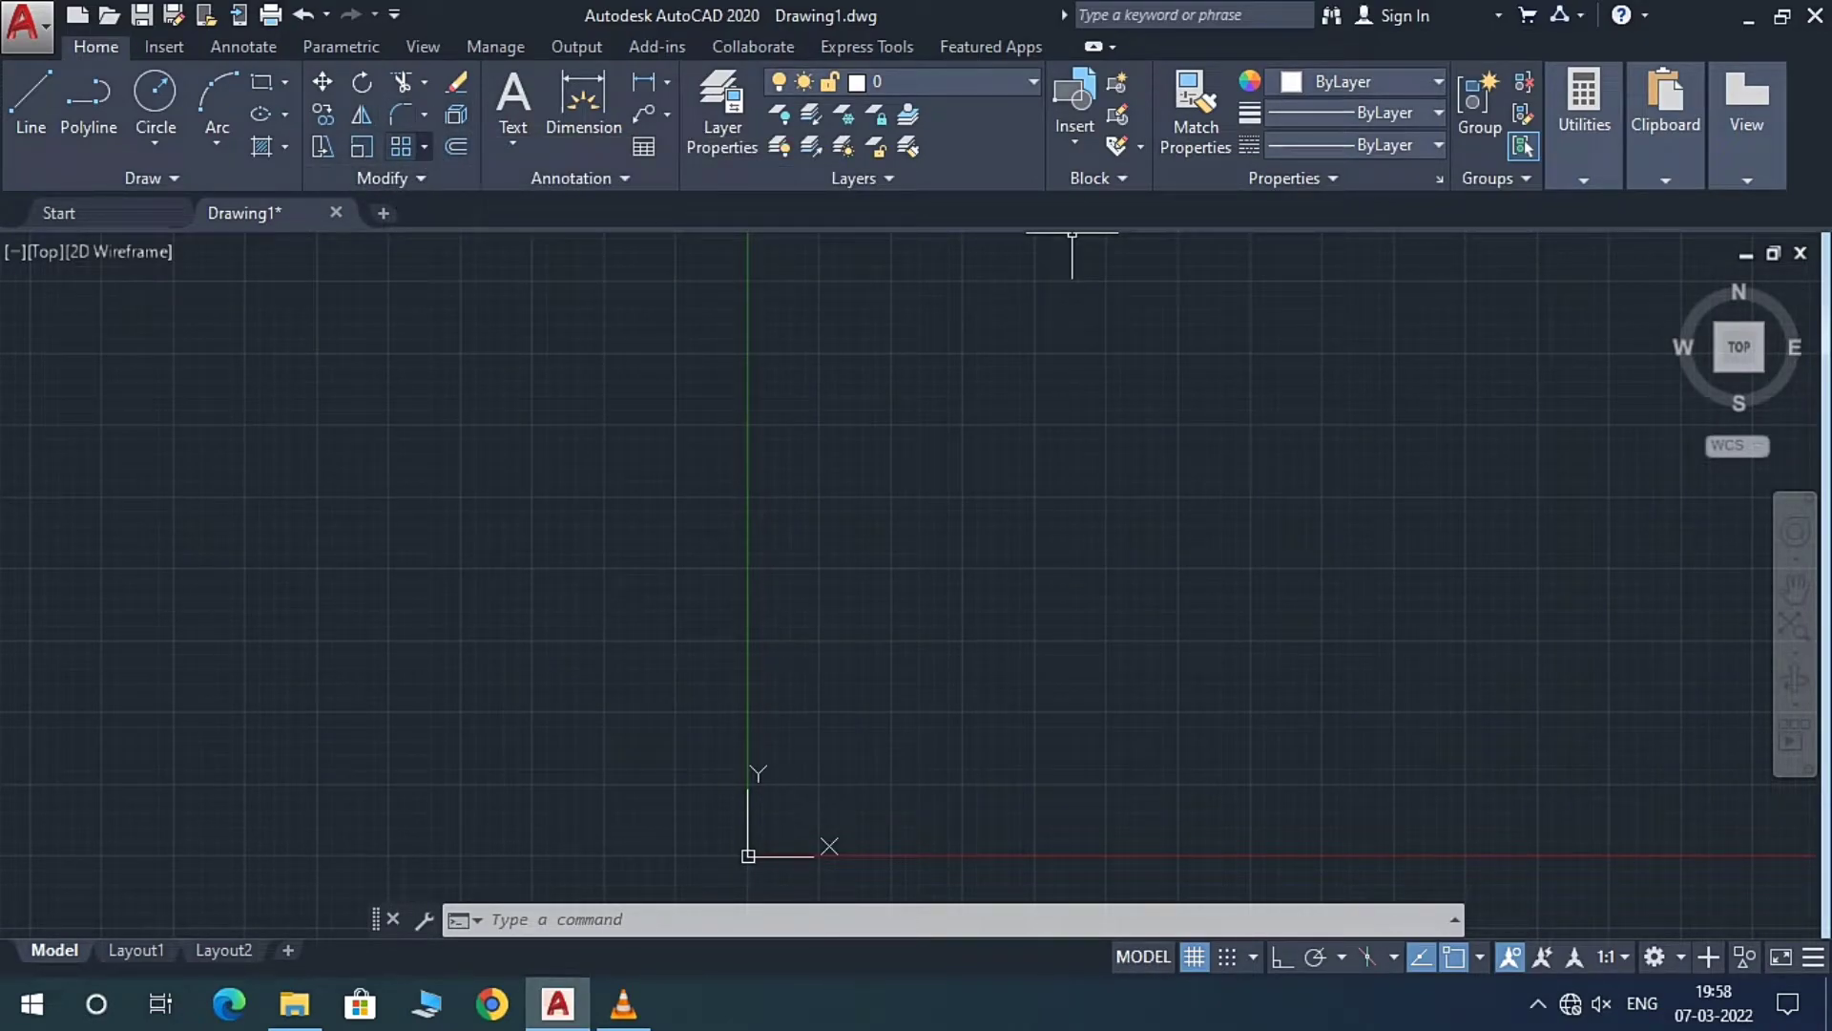
left_click(424, 146)
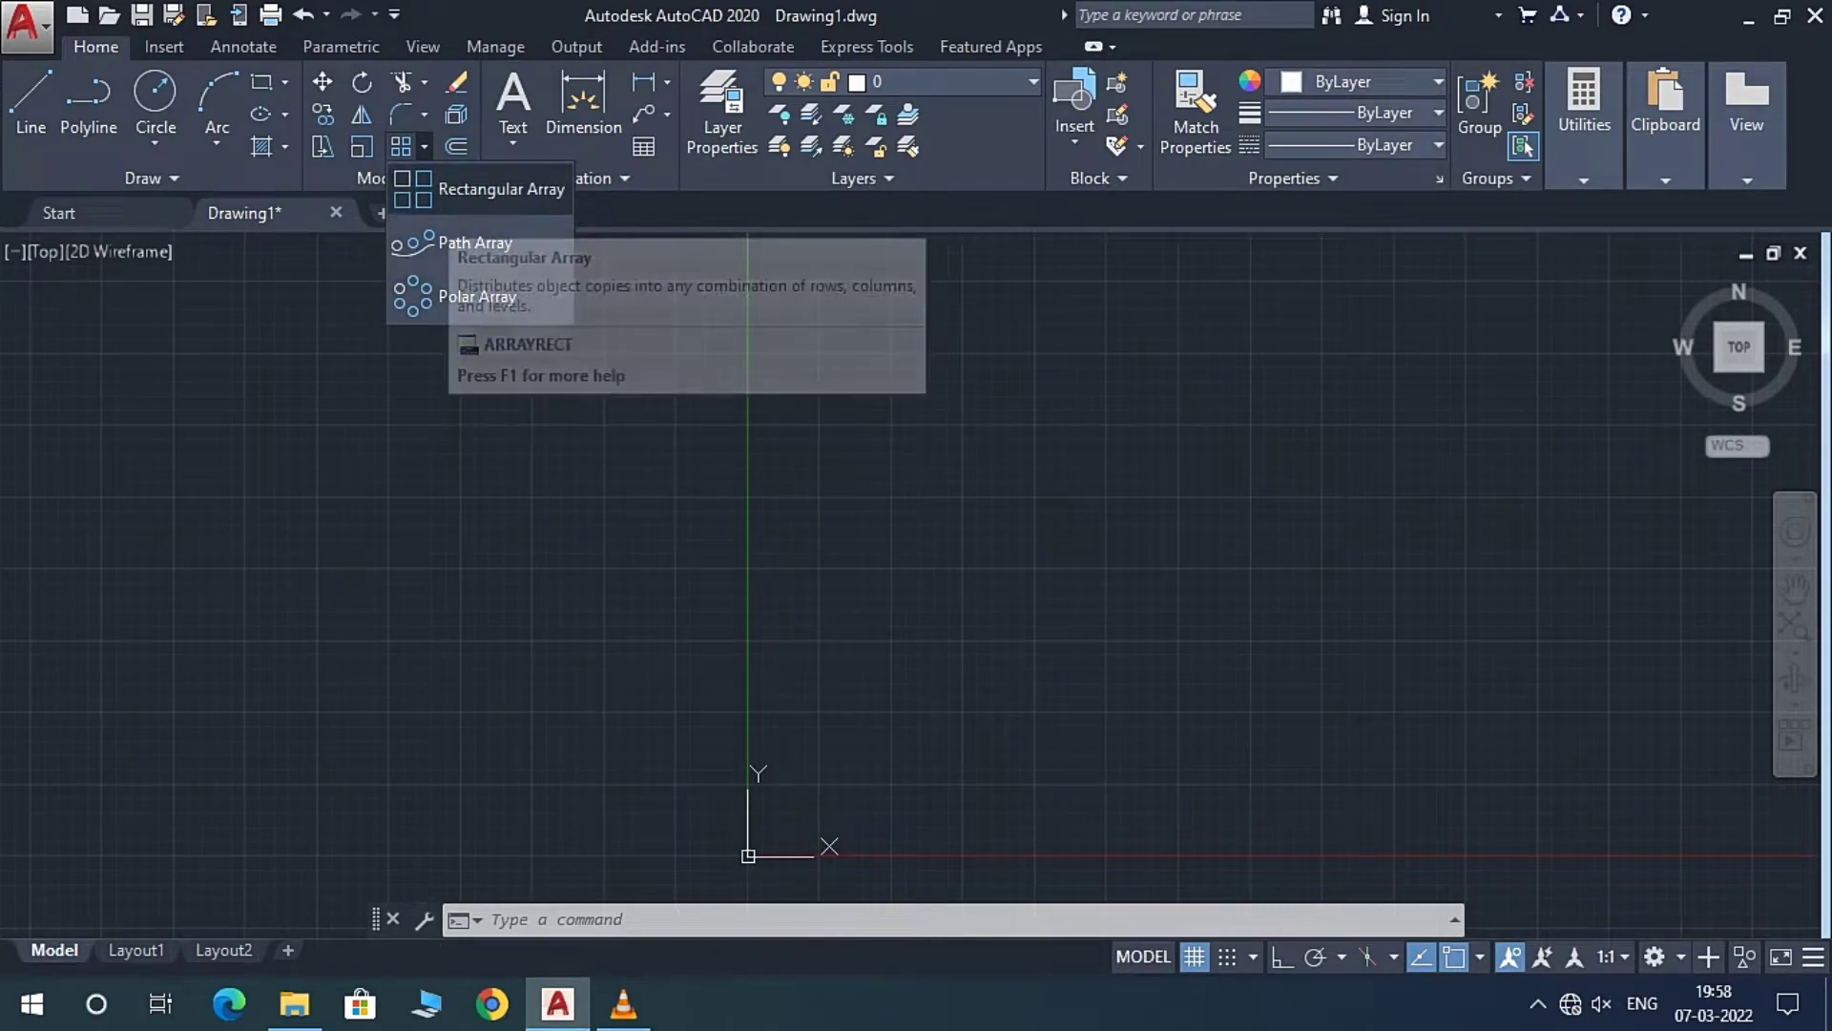
left_click(424, 147)
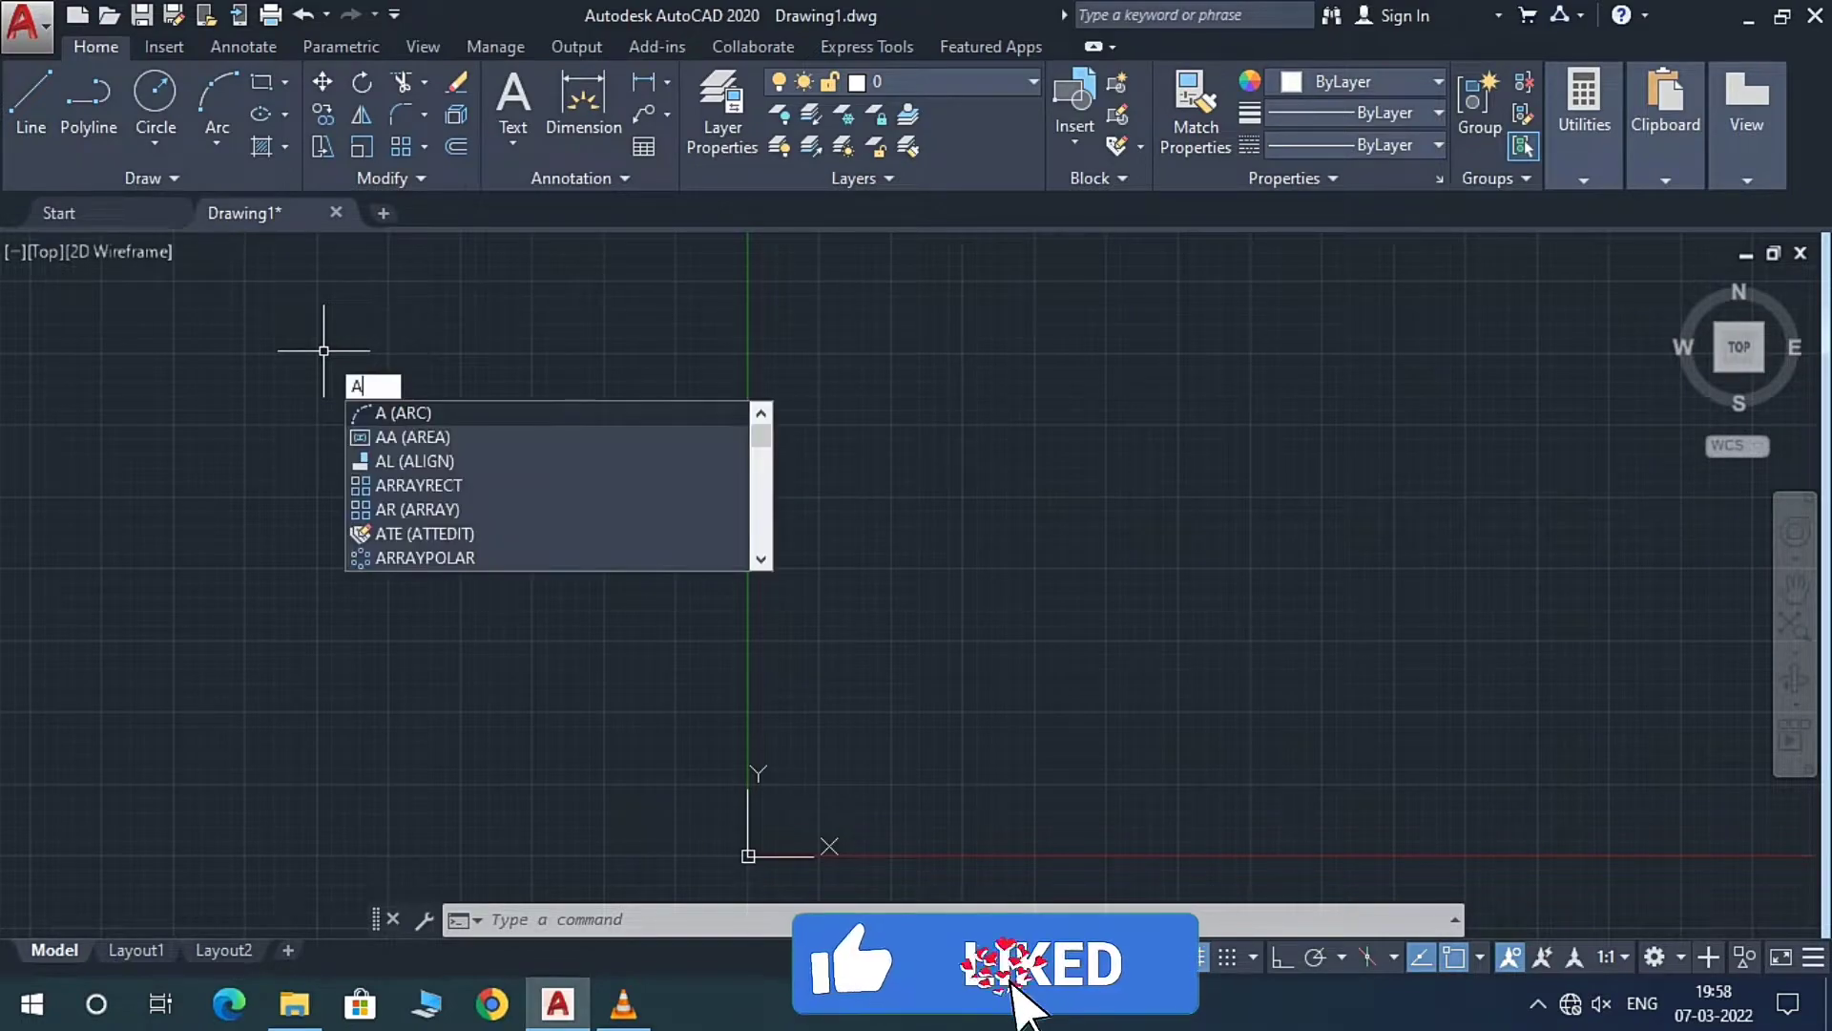
type("r")
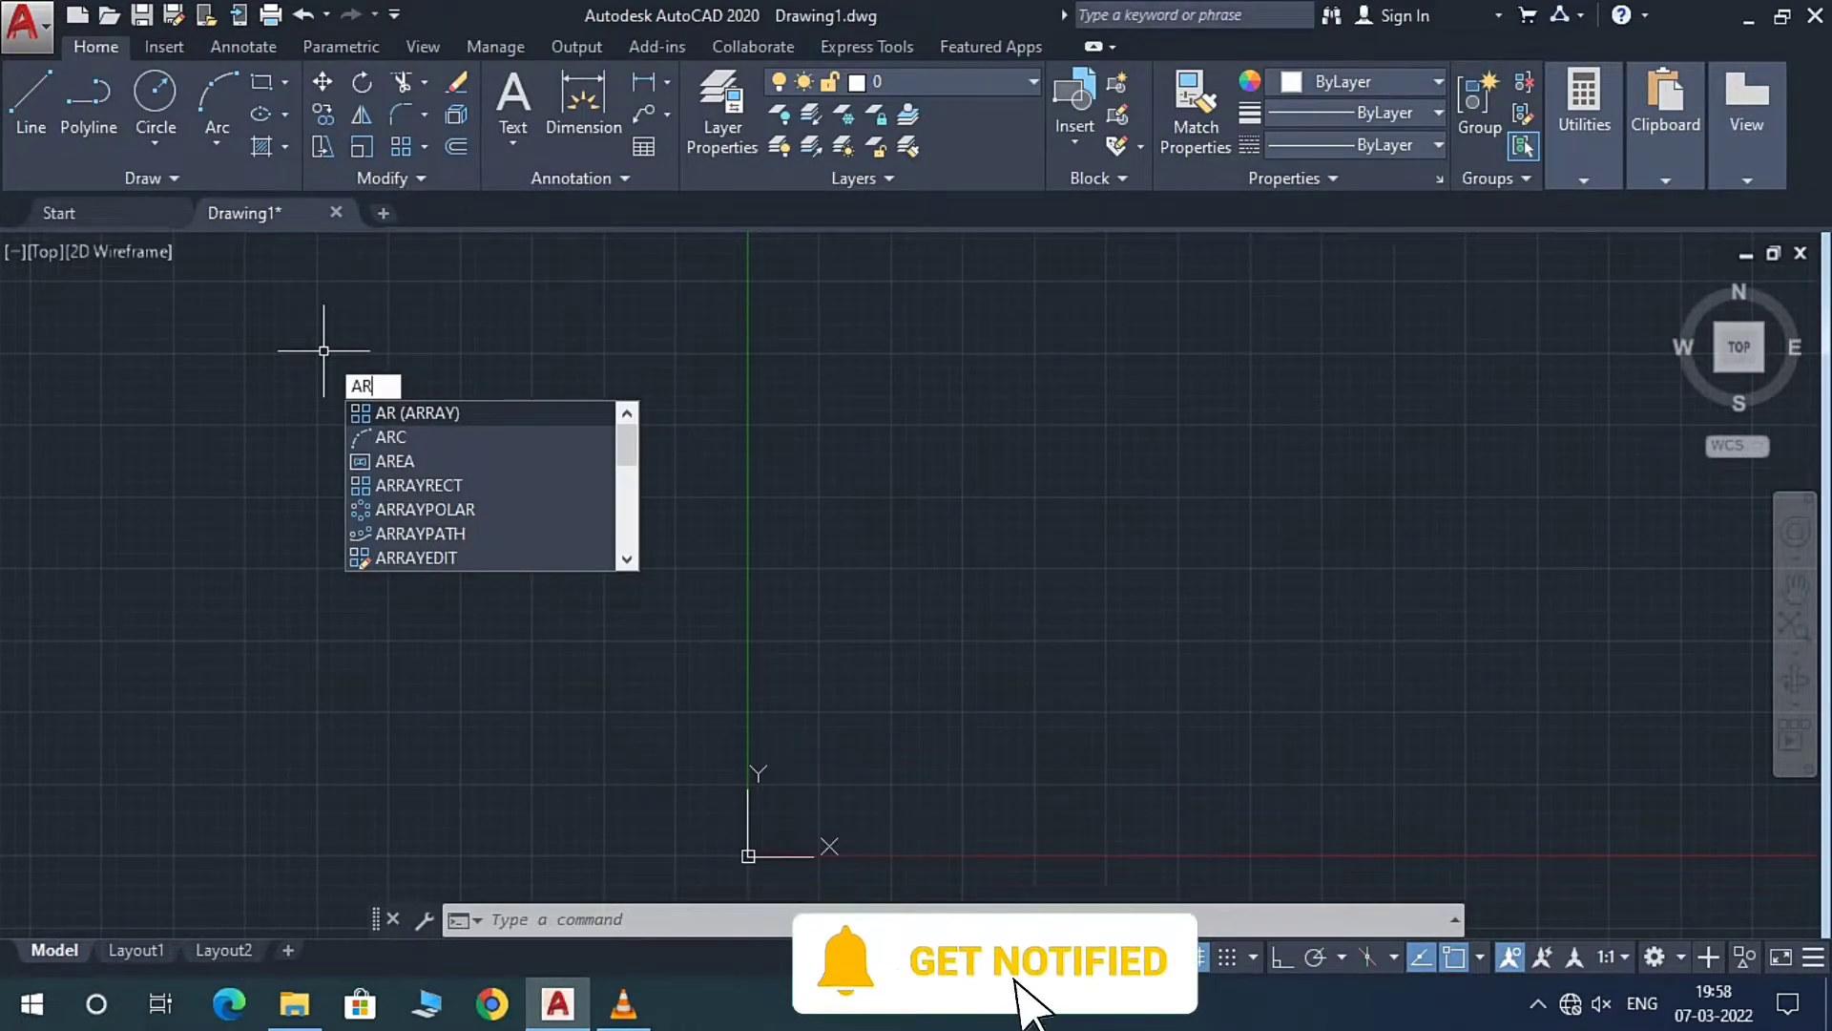
key("Return")
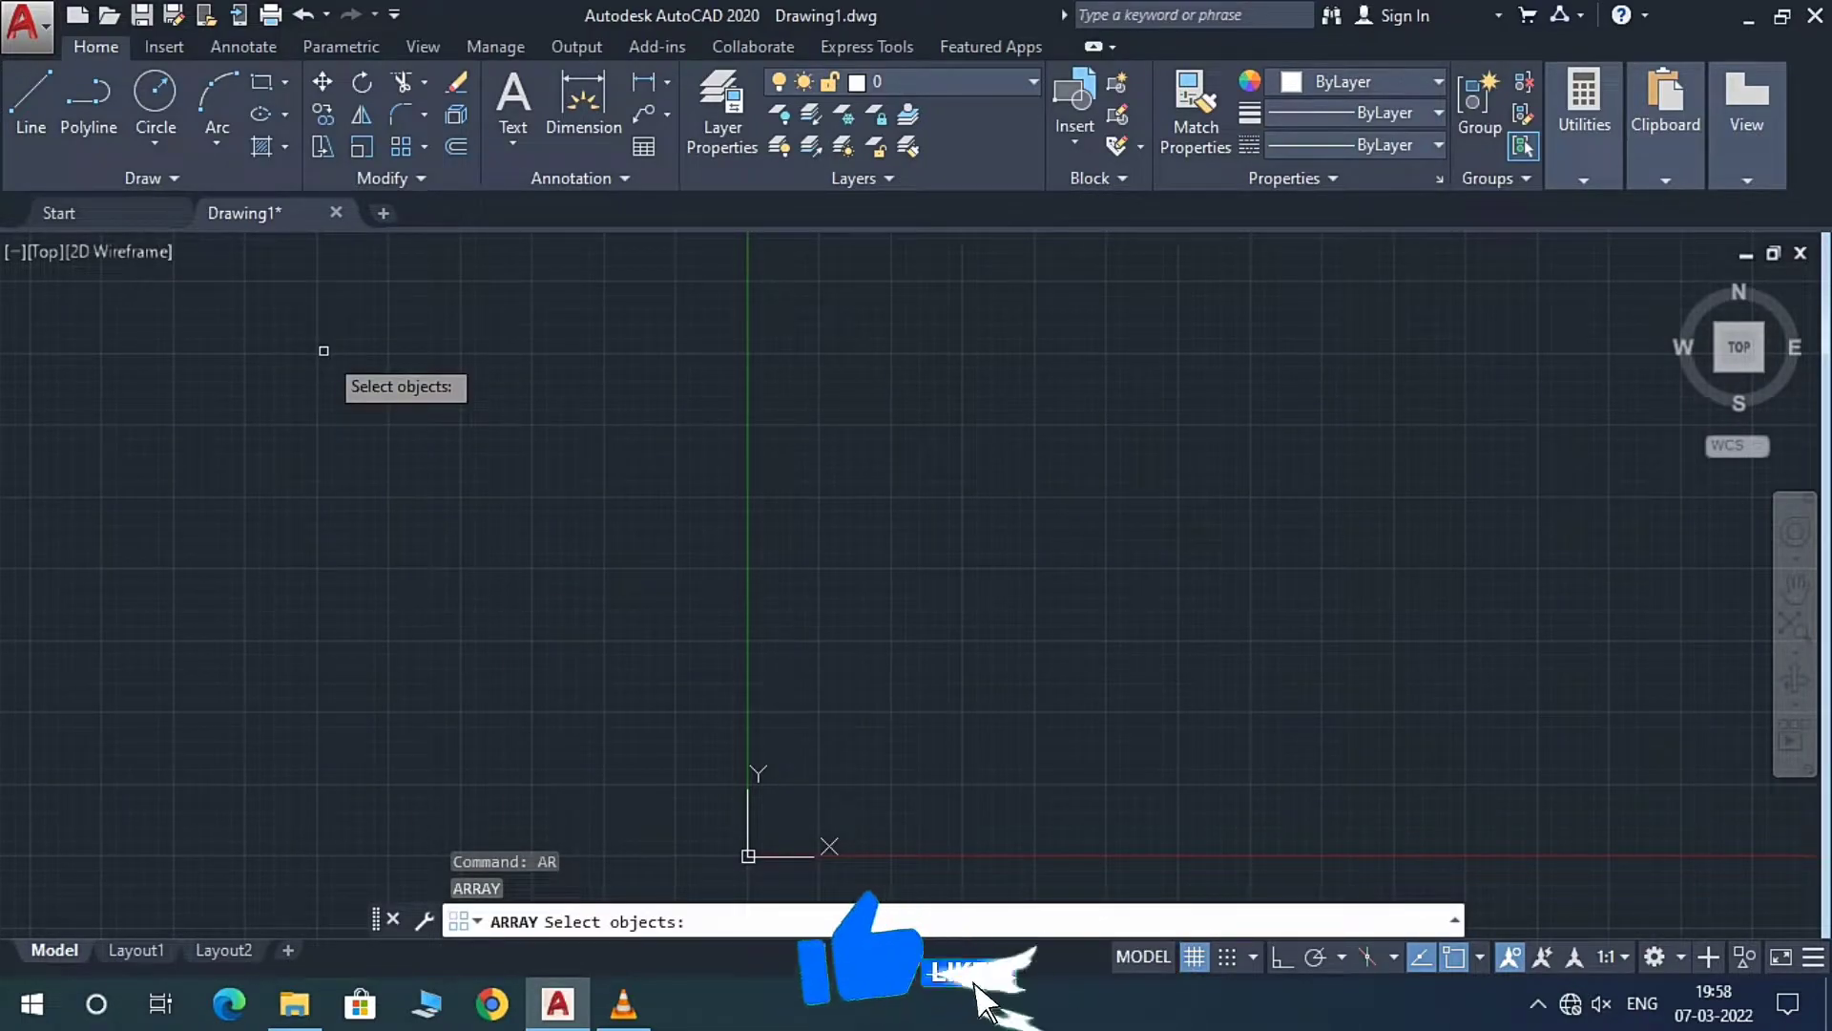
key("Escape")
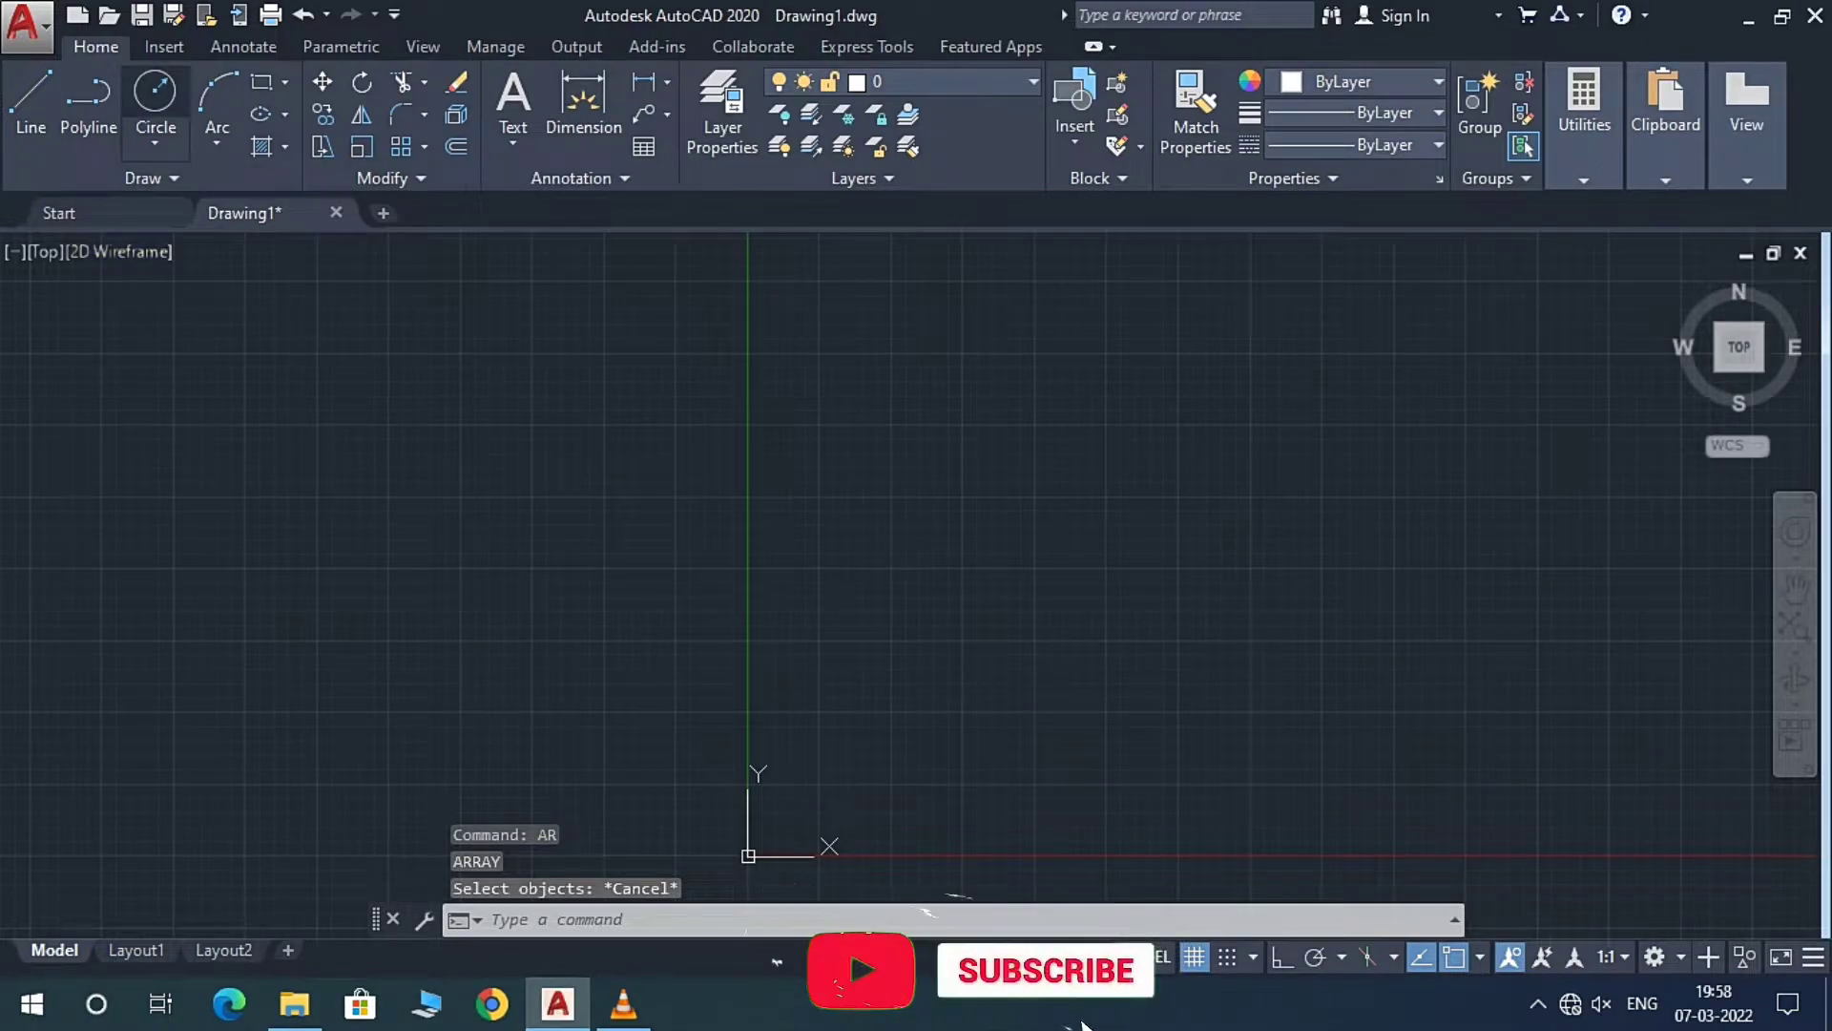
Step: Draw a circle above the X axis on the negative side of the Y axis
left_click(154, 93)
left_click(452, 370)
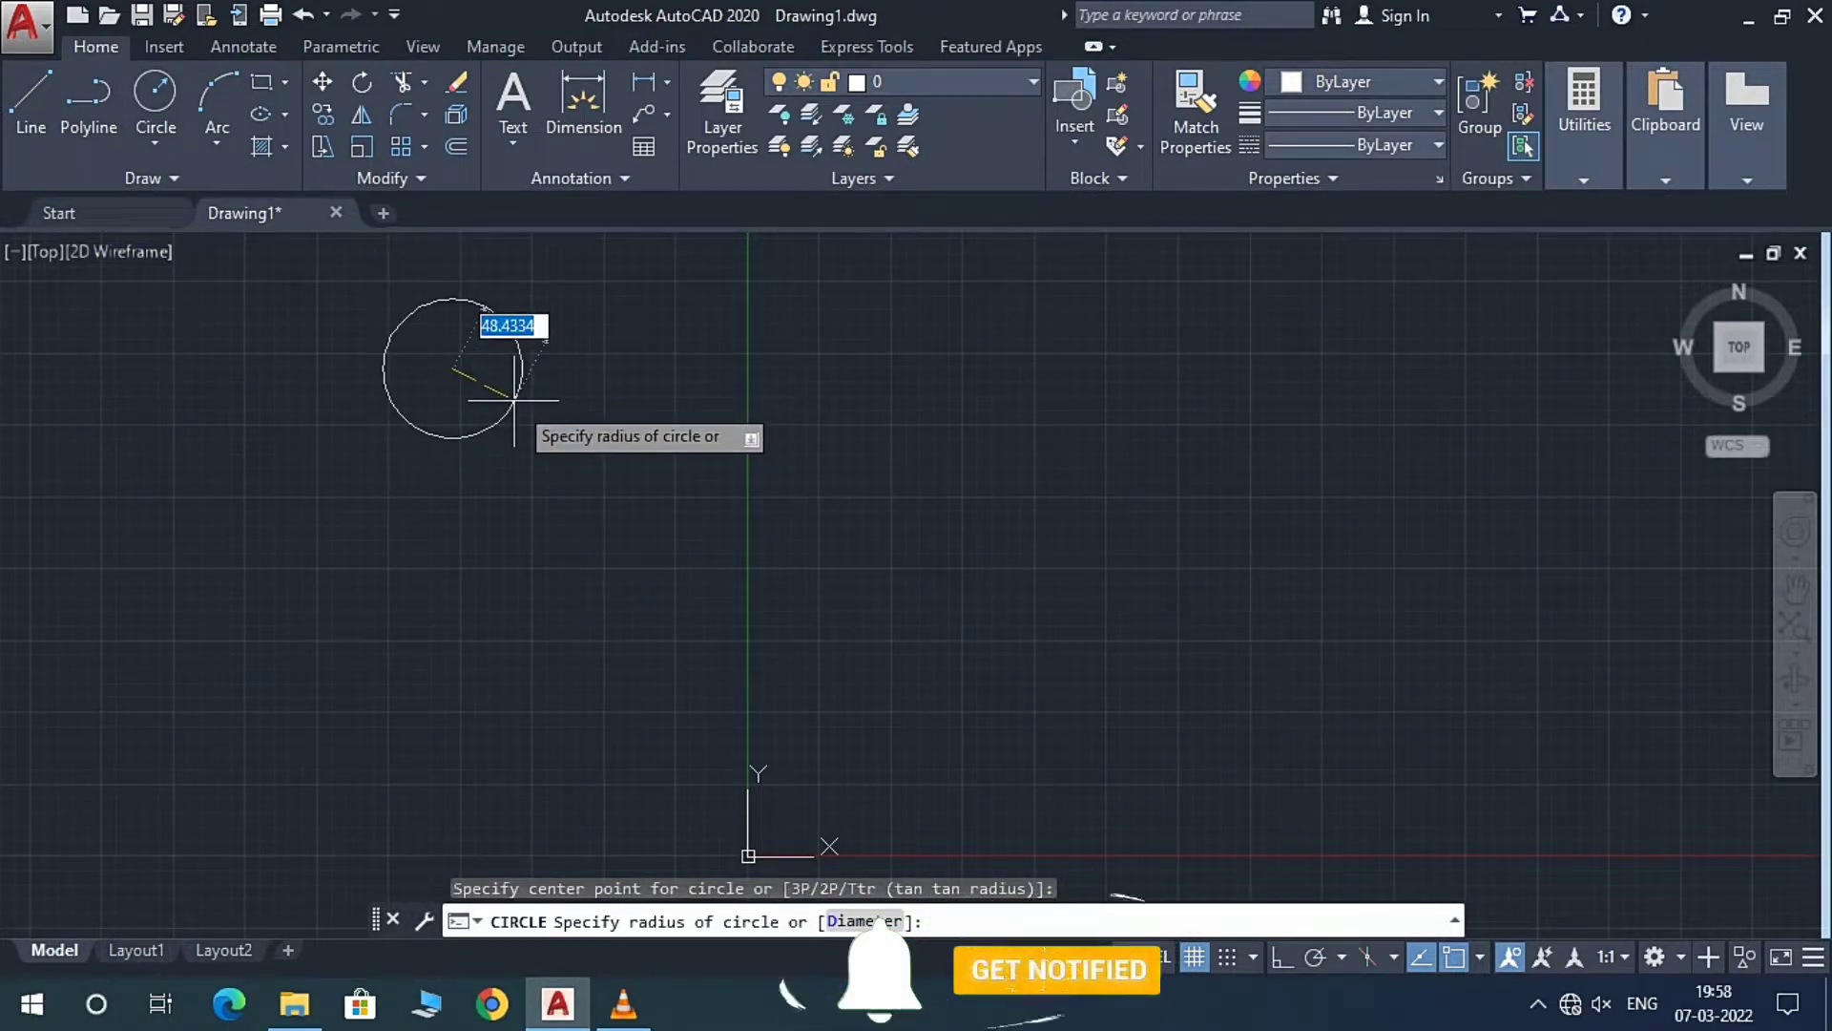
left_click(508, 395)
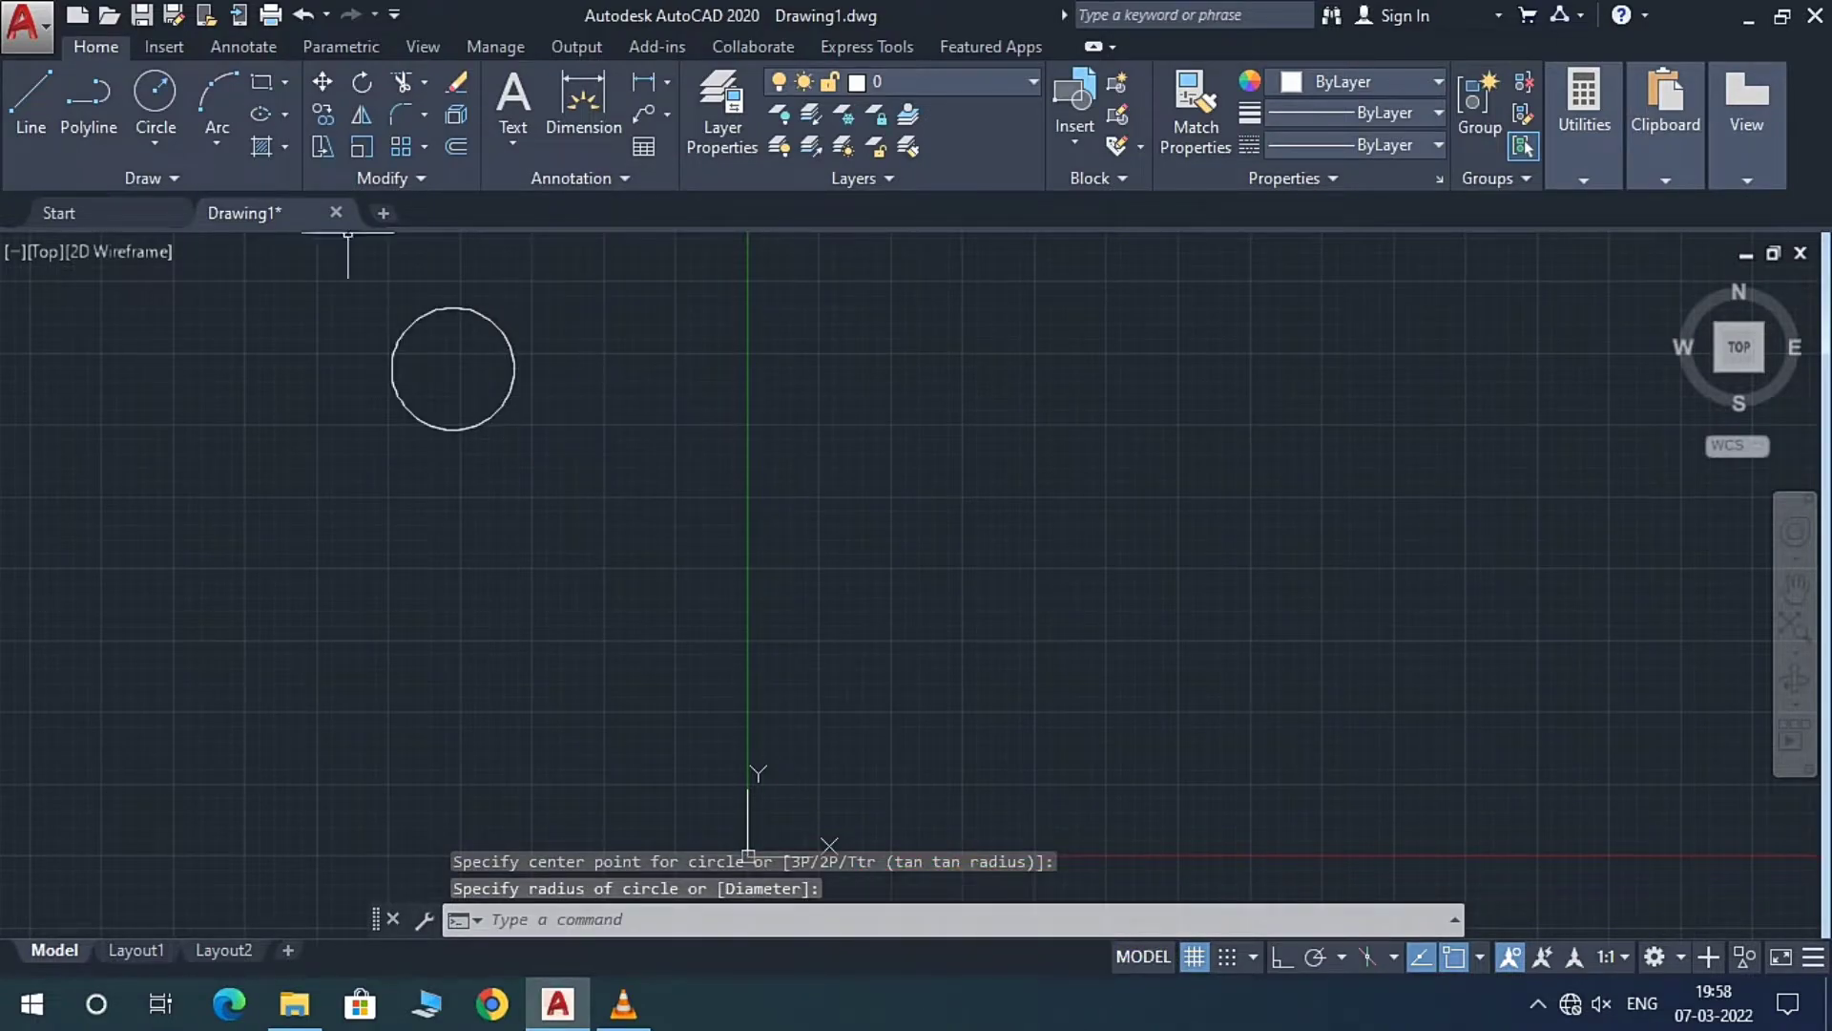
Step: Create a rectangular array from the circle with 4 columns and 3 rows
left_click(424, 146)
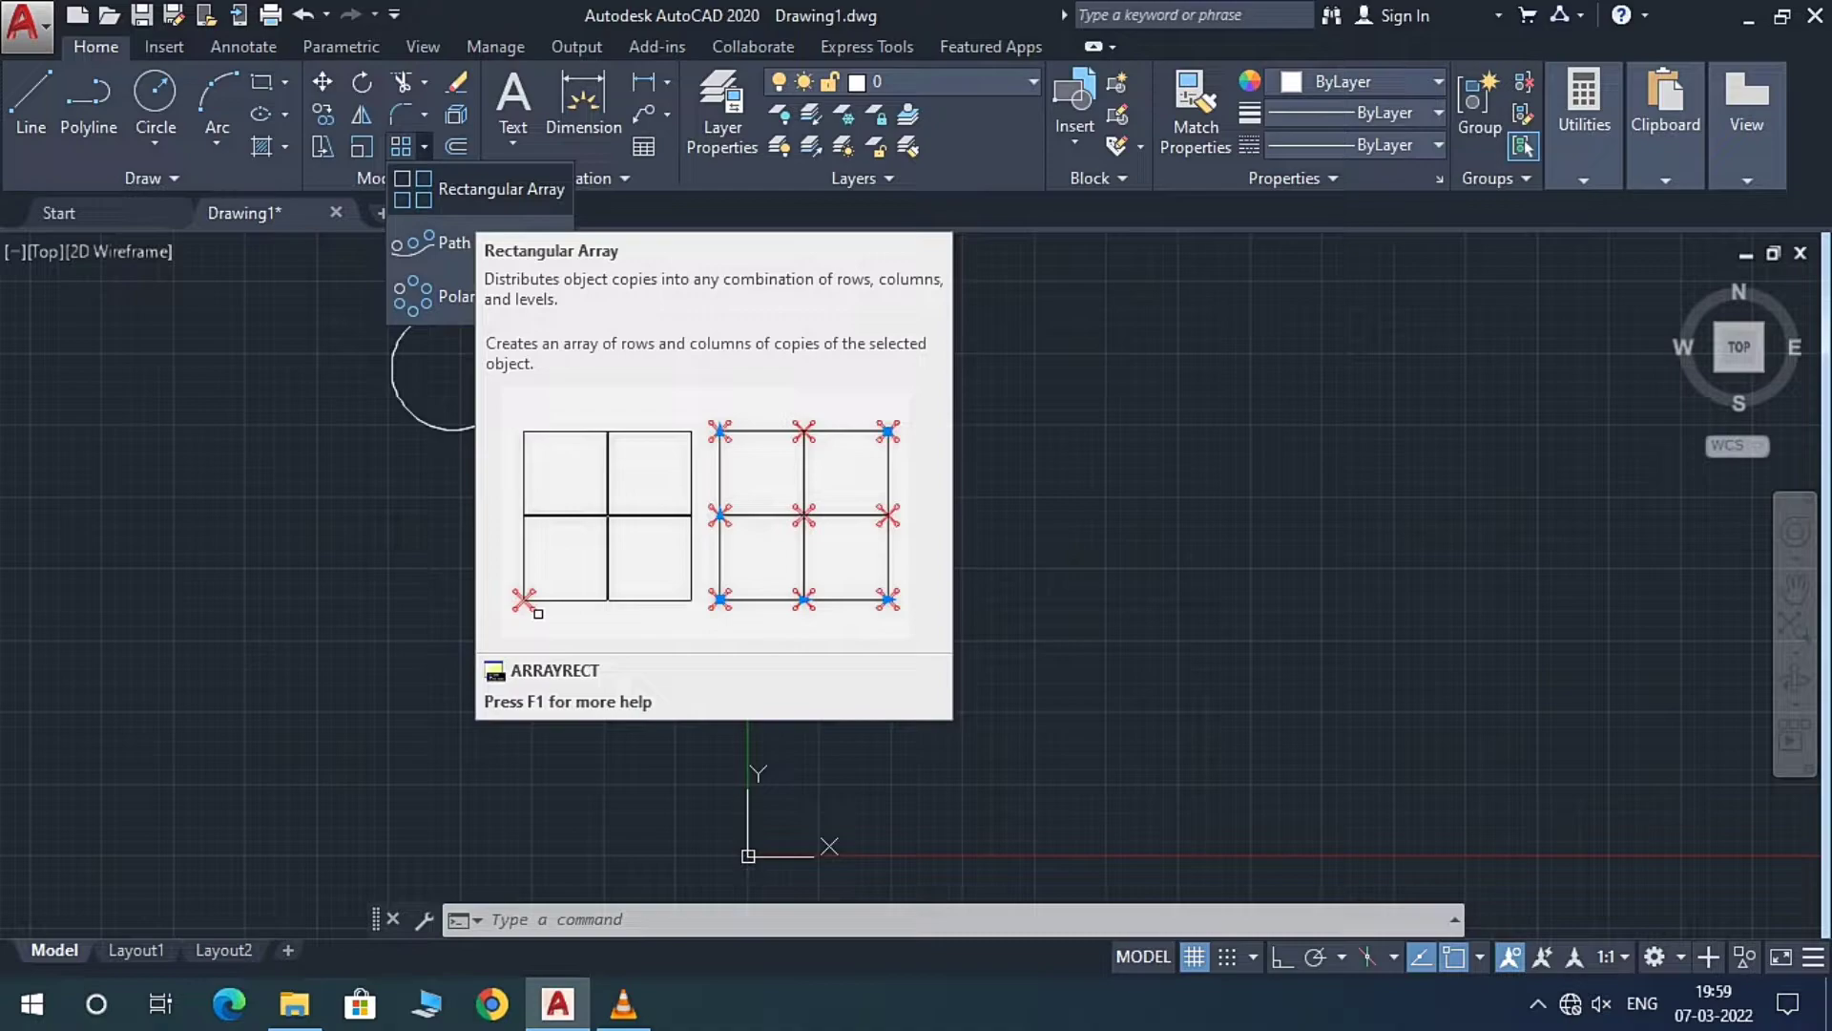
left_click(477, 189)
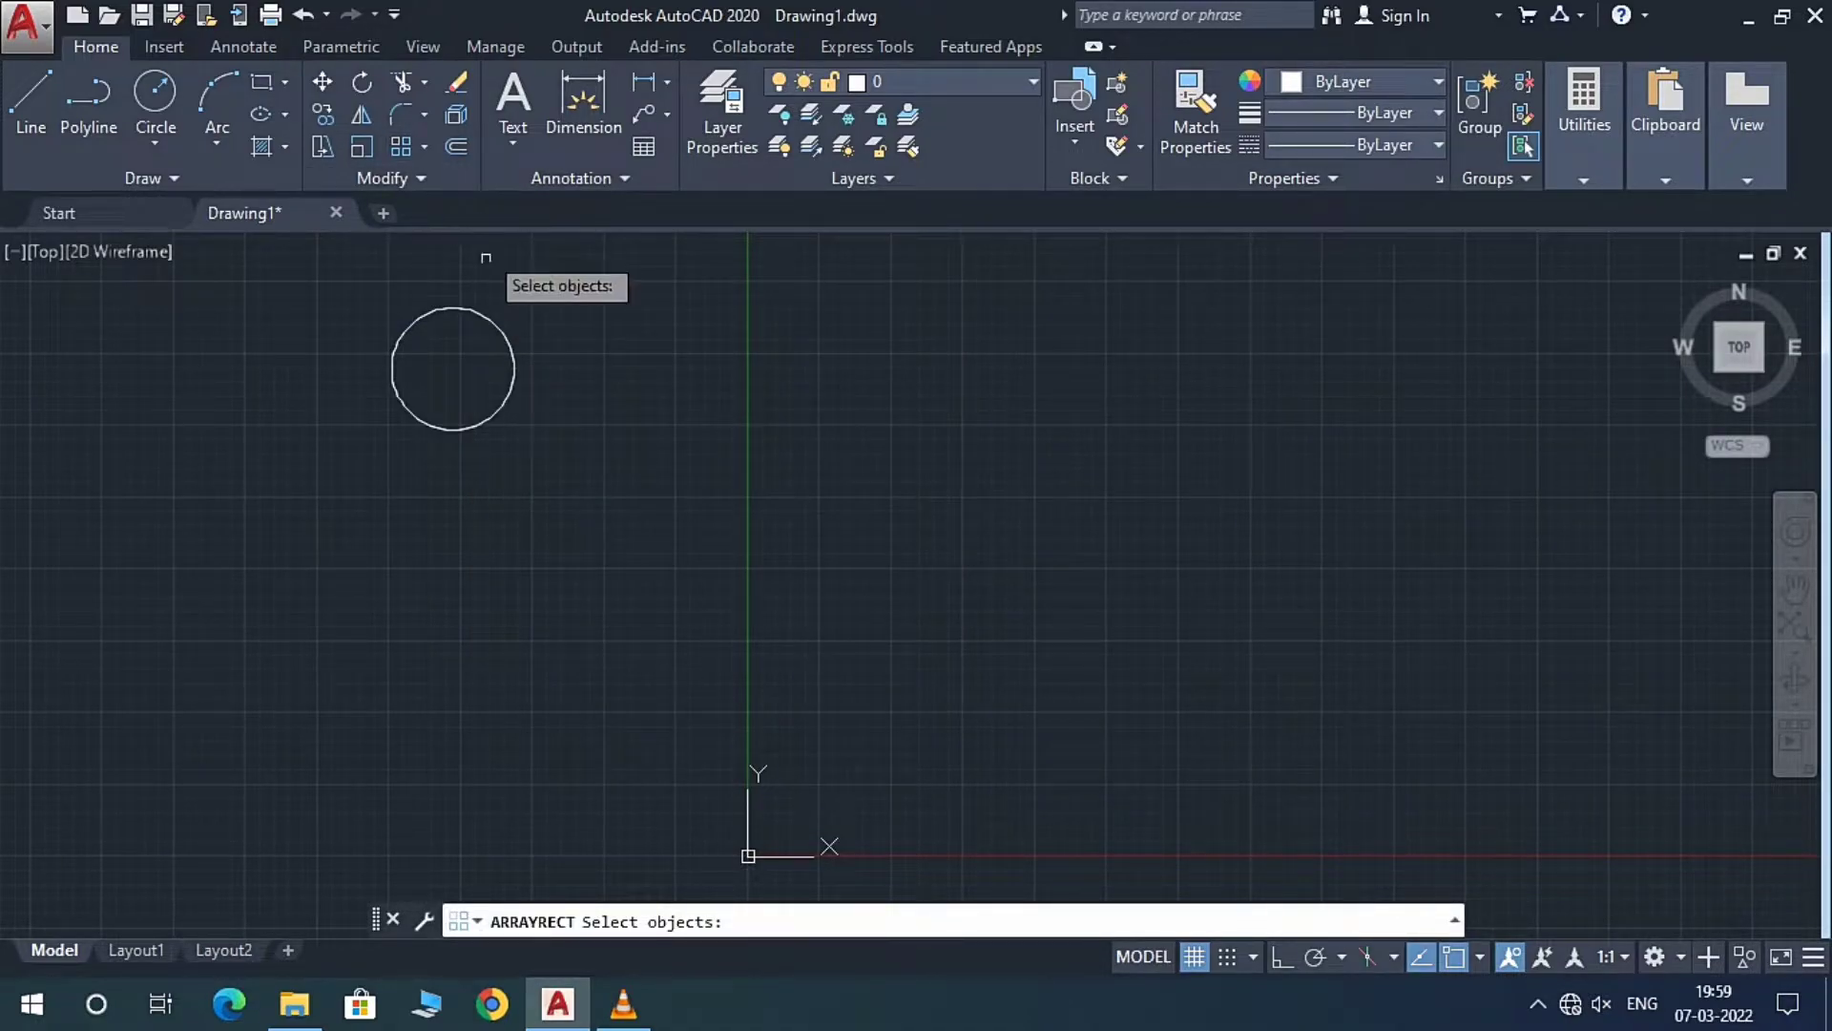
left_click(490, 322)
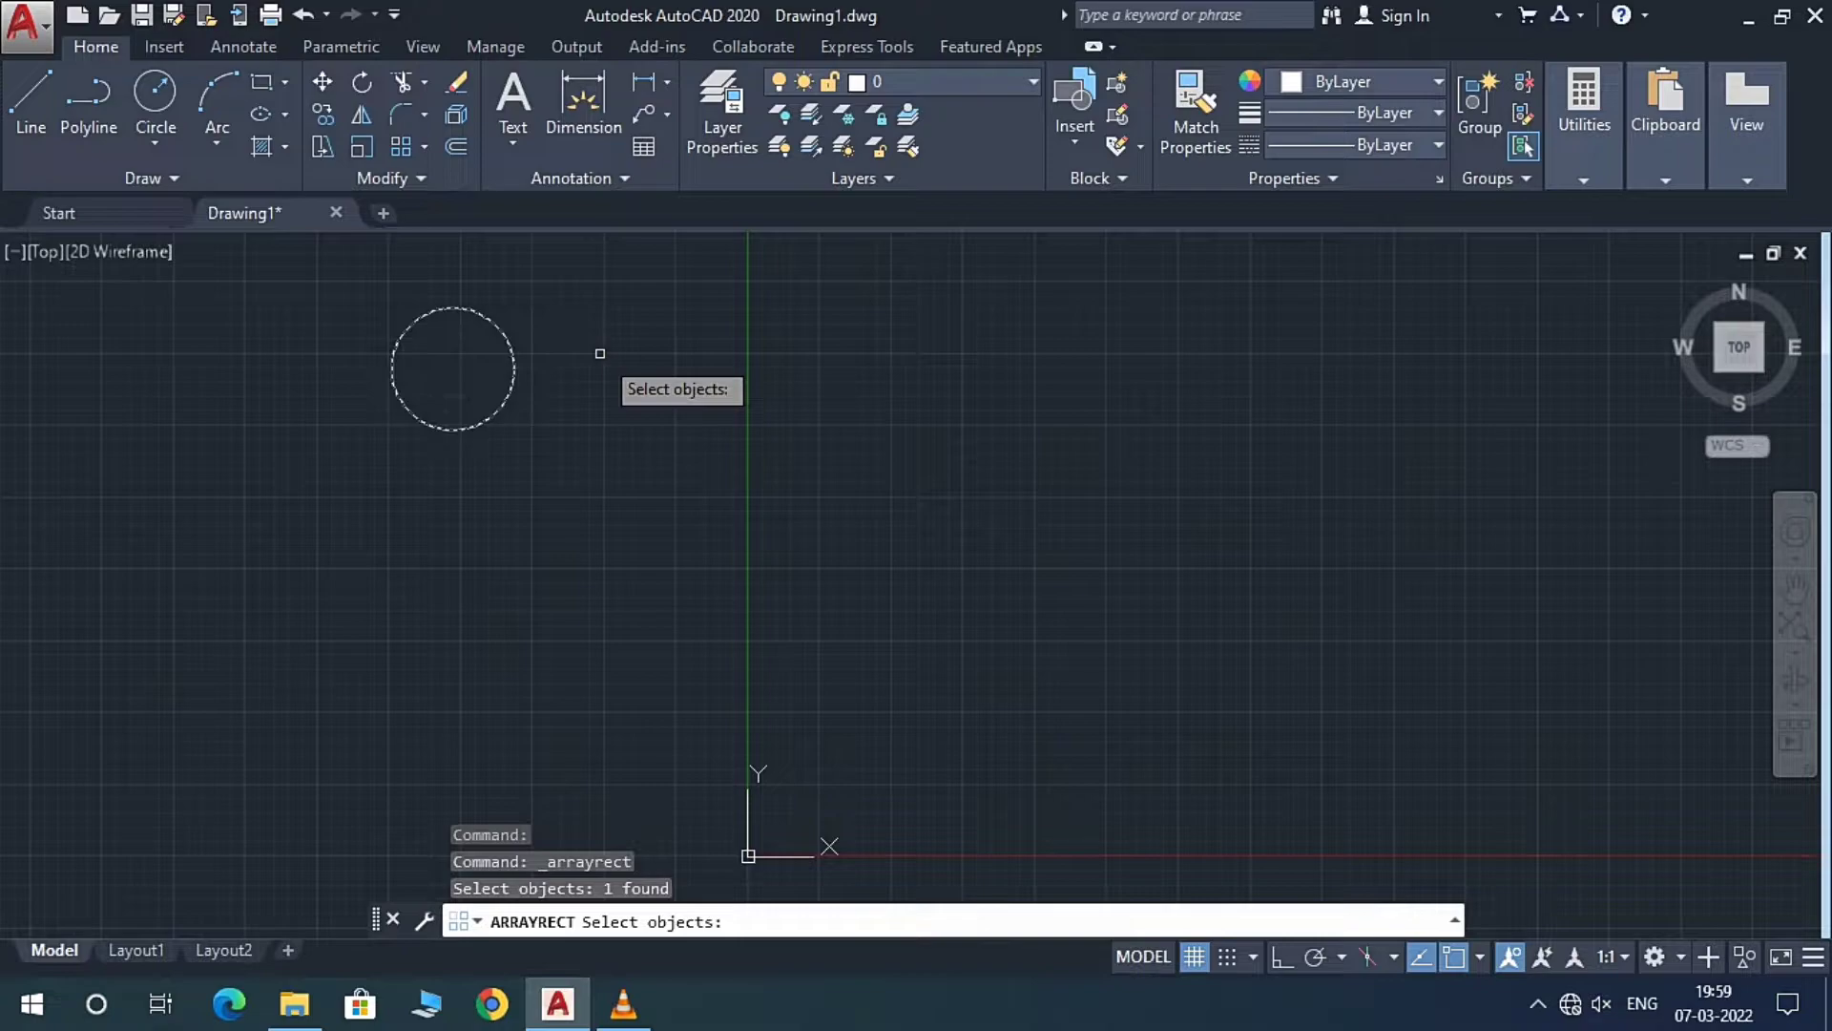
key("Return")
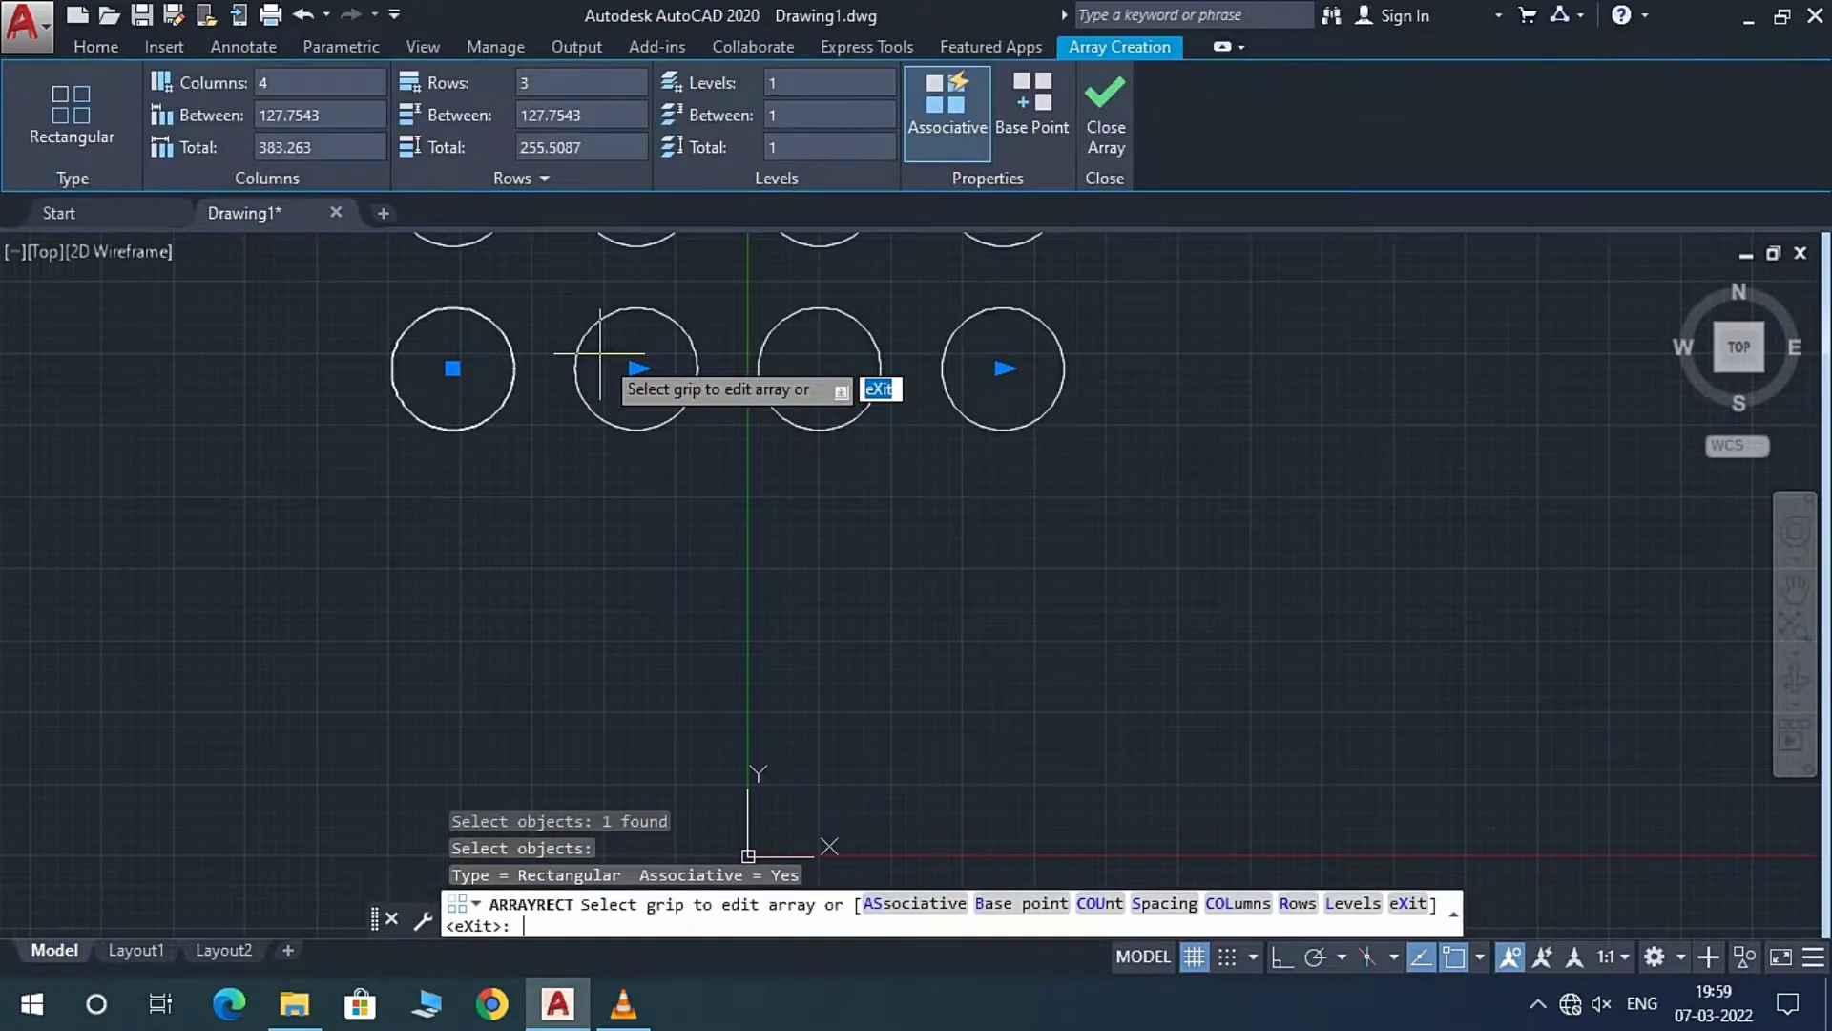
Step: Examine the full preview of the circle array, with all of its rows and grips in view
scroll(618, 365, "down", 3)
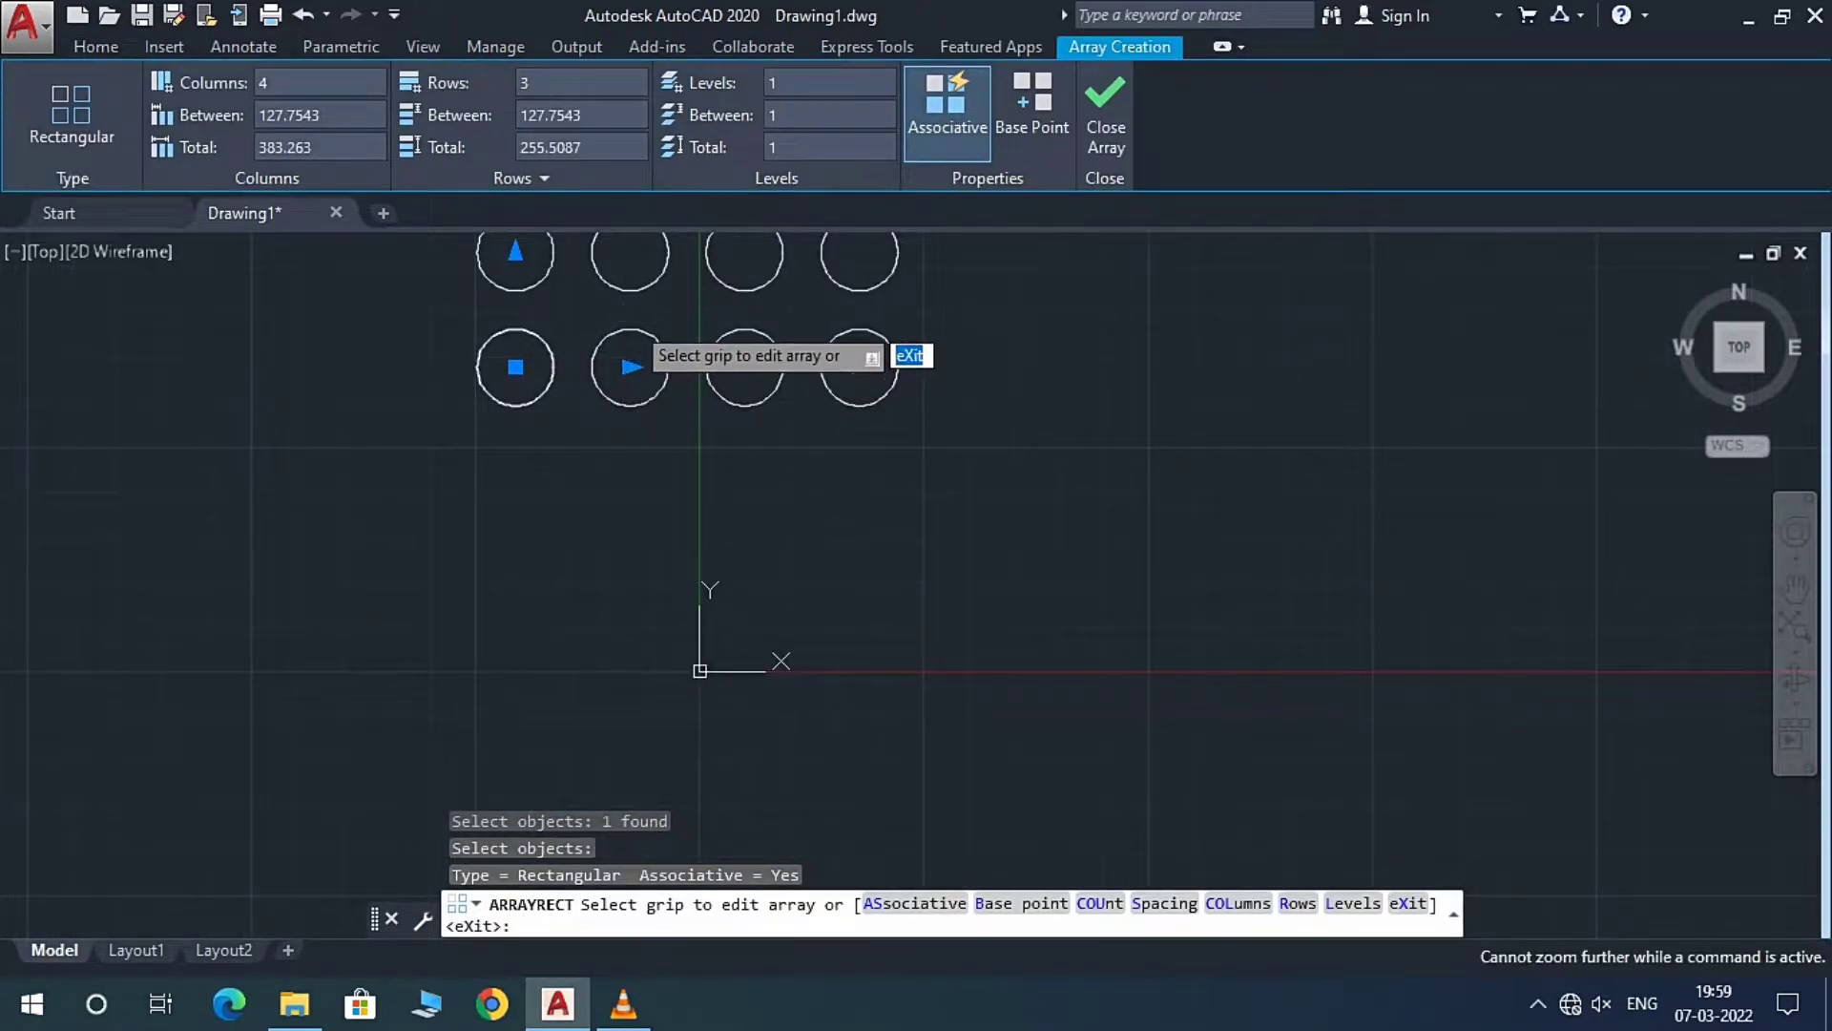
scroll(851, 382, "up", 2)
scroll(852, 393, "down", 2)
scroll(981, 387, "up", 2)
scroll(984, 380, "down", 2)
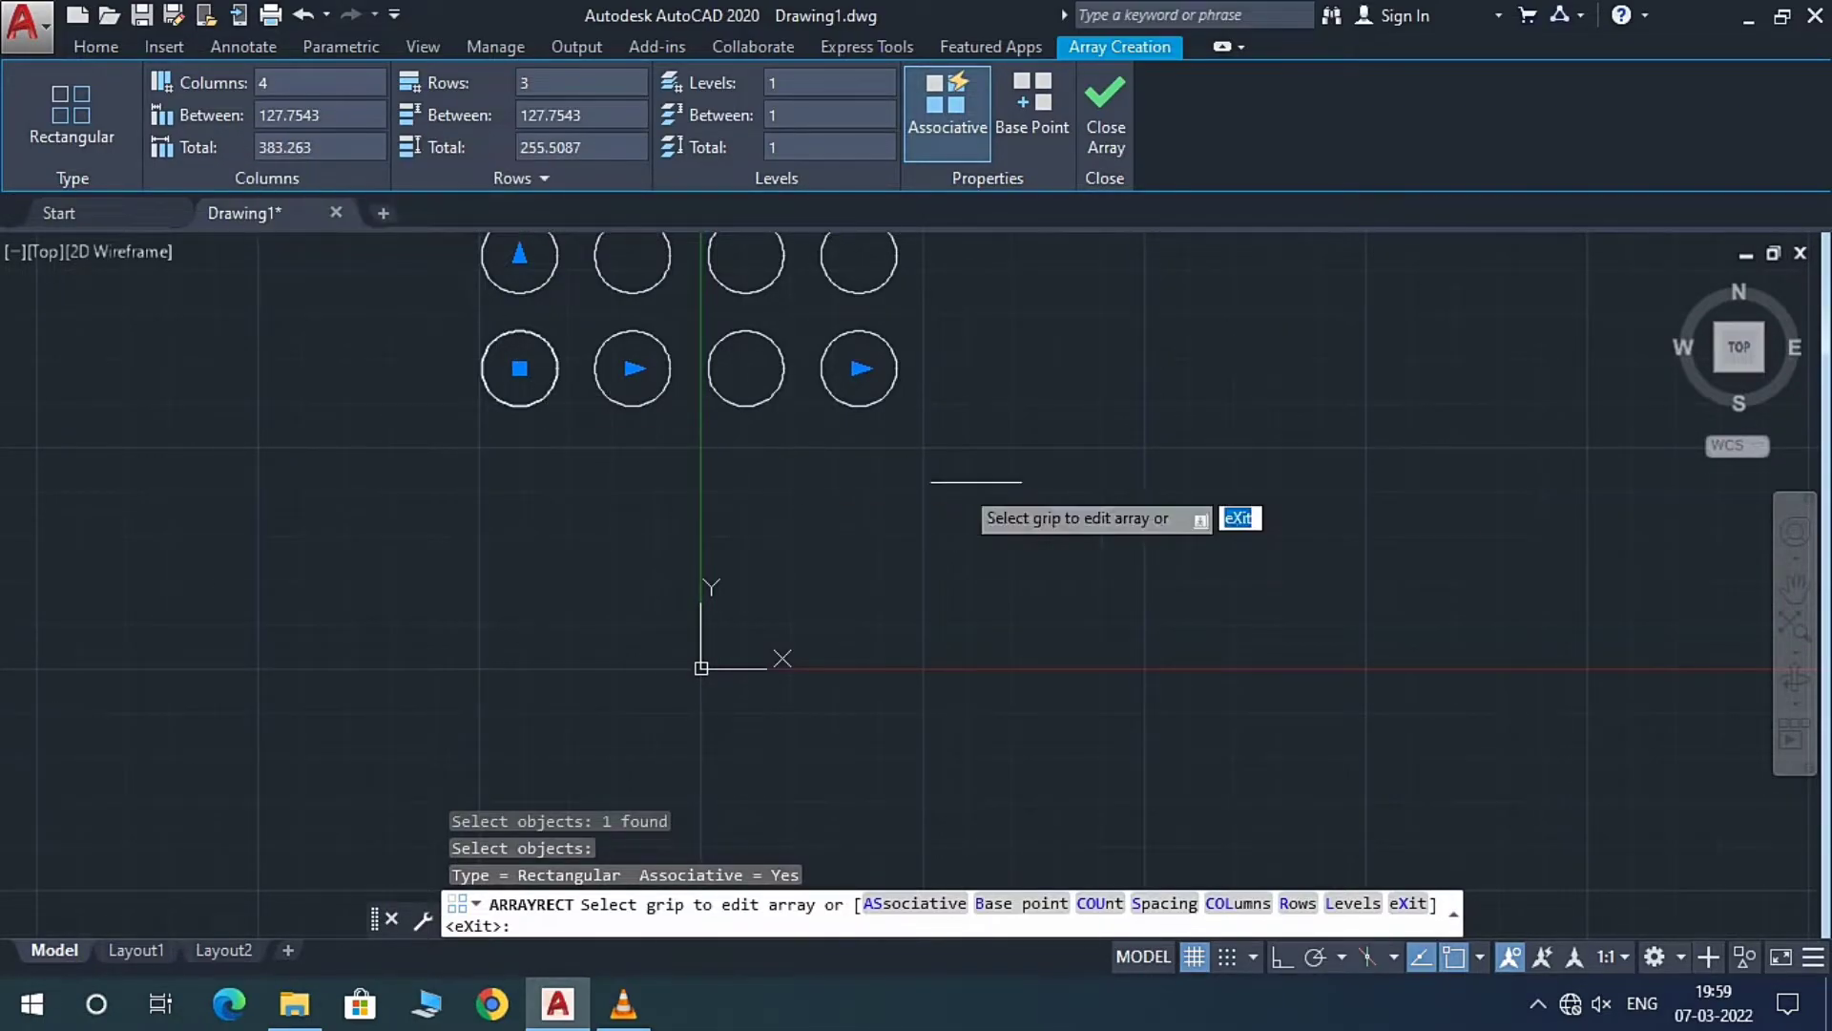
scroll(1685, 442, "up", 5)
scroll(1685, 441, "down", 6)
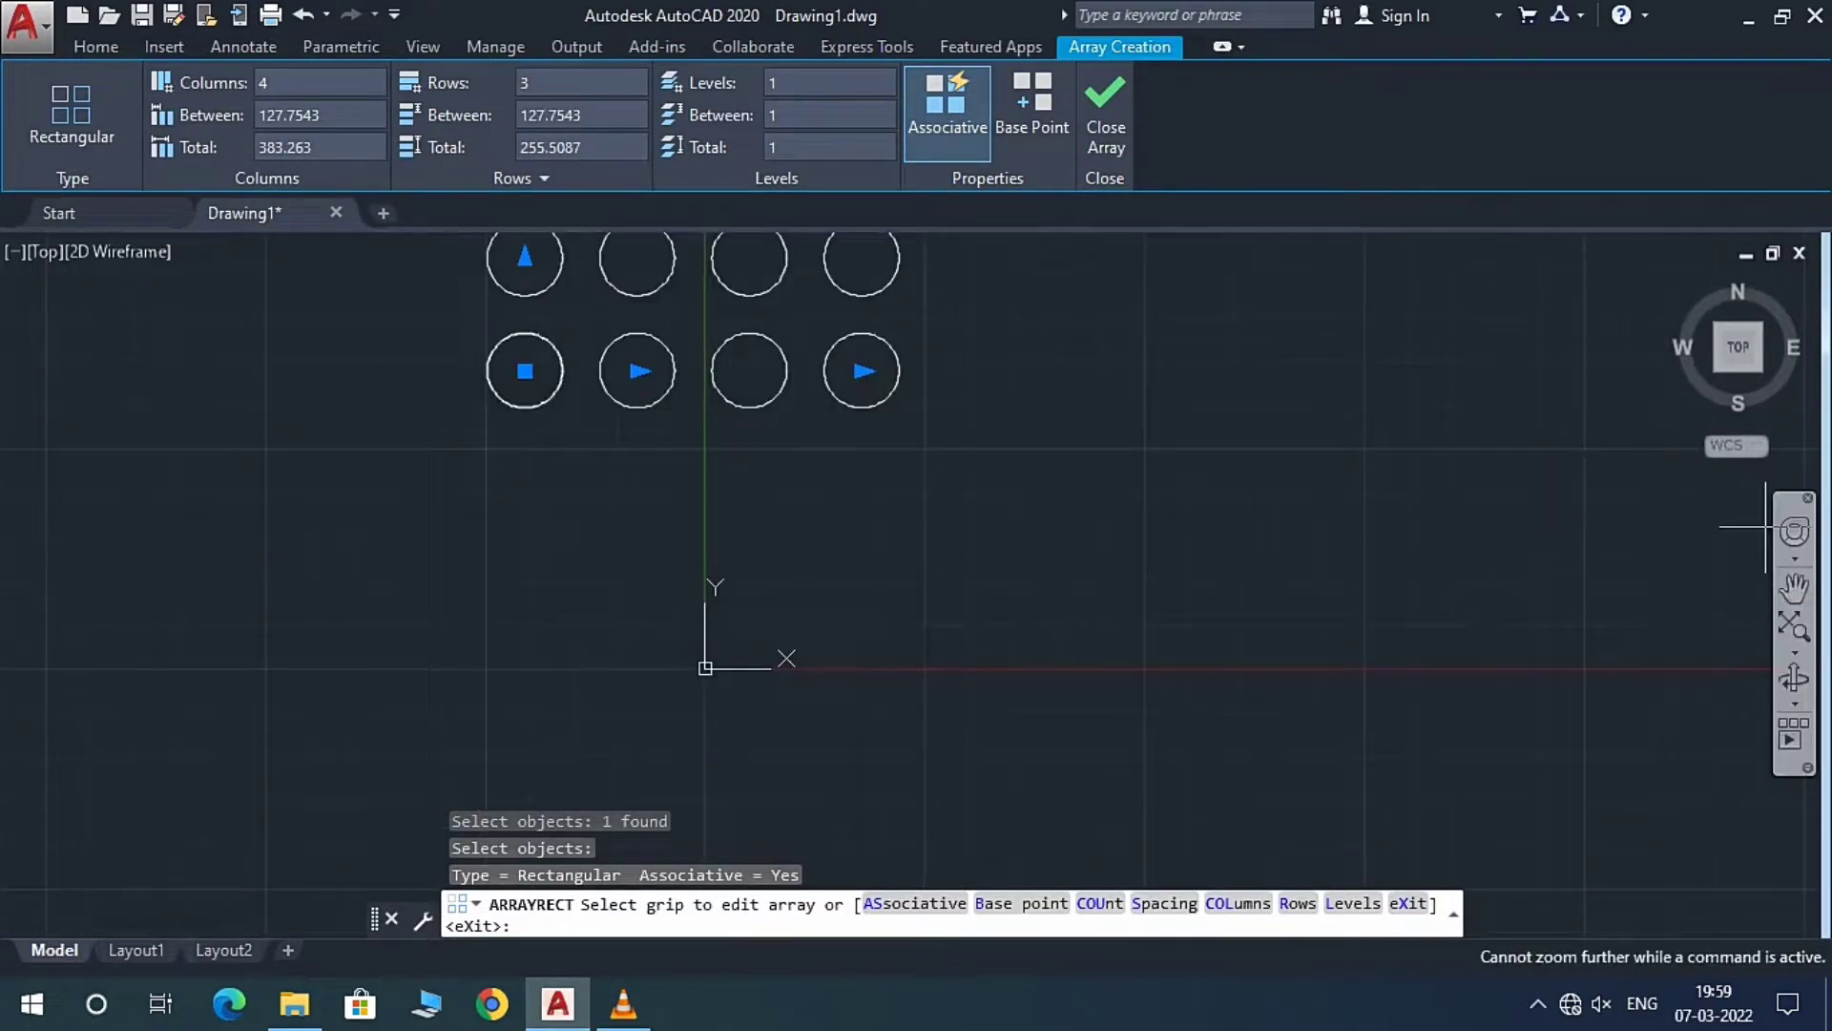
left_click(1794, 587)
left_click_drag(986, 315, 980, 552)
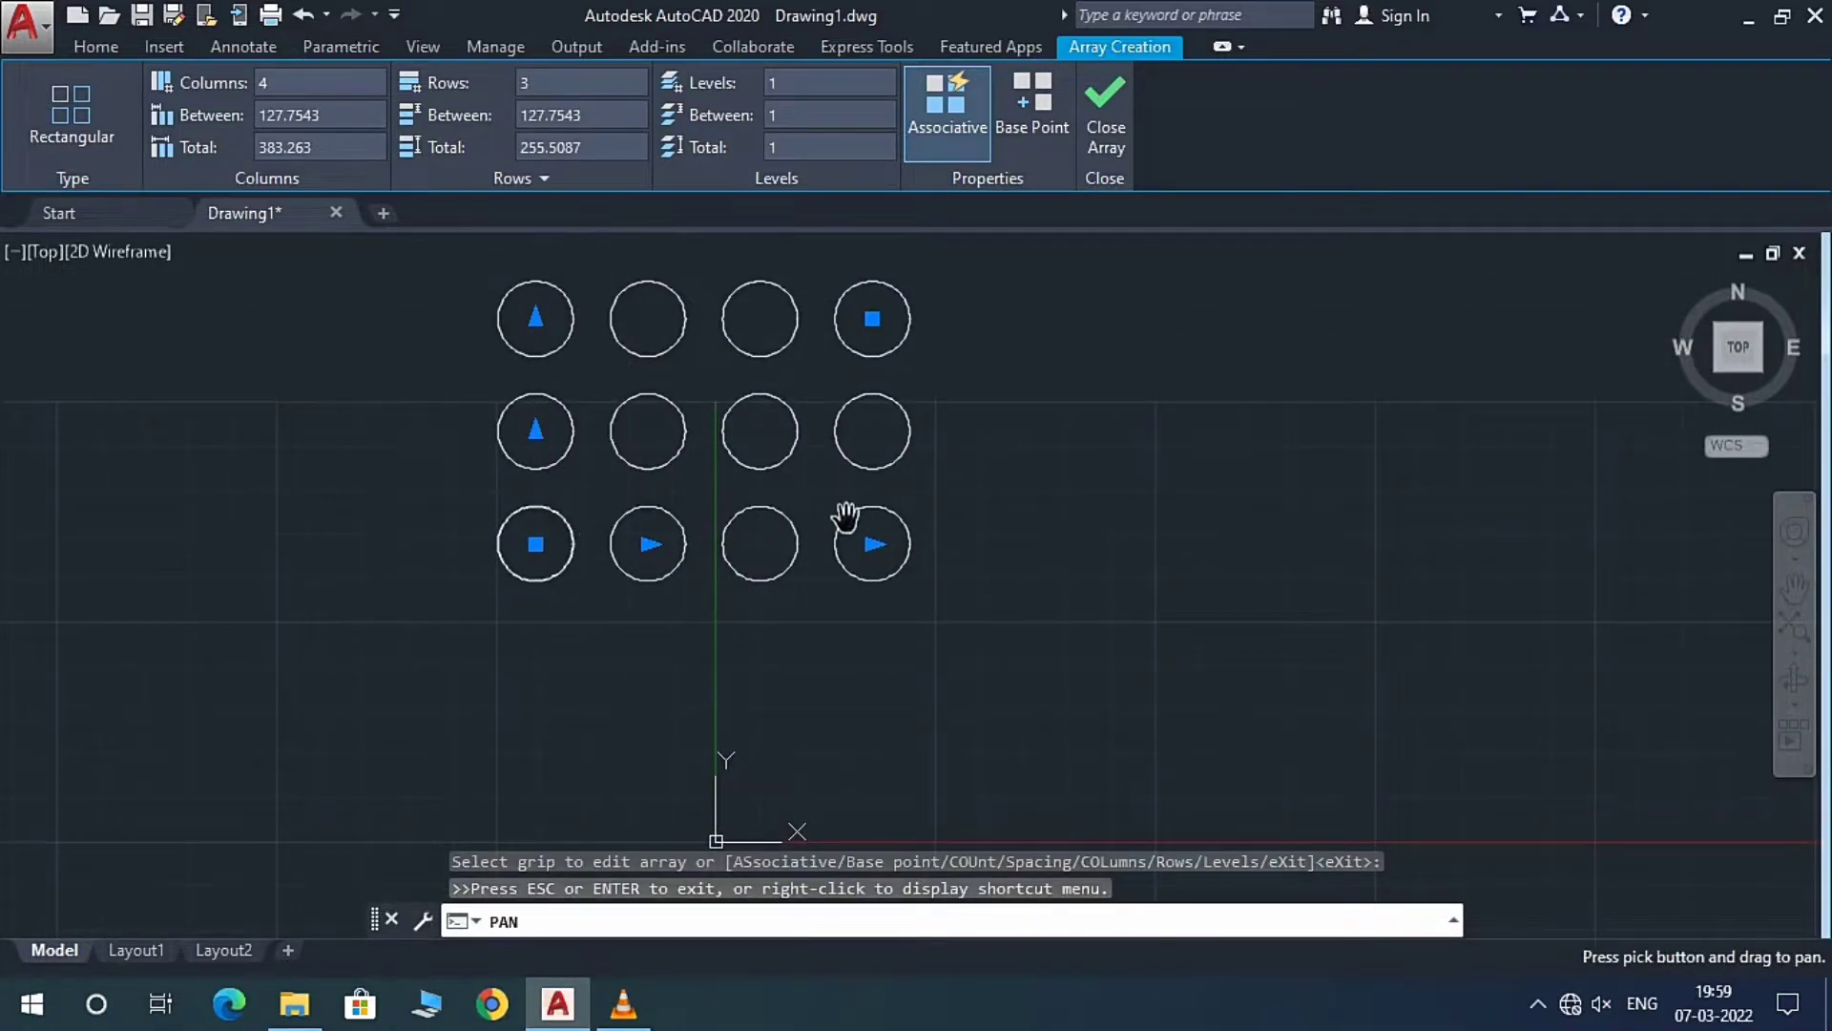
key("Escape")
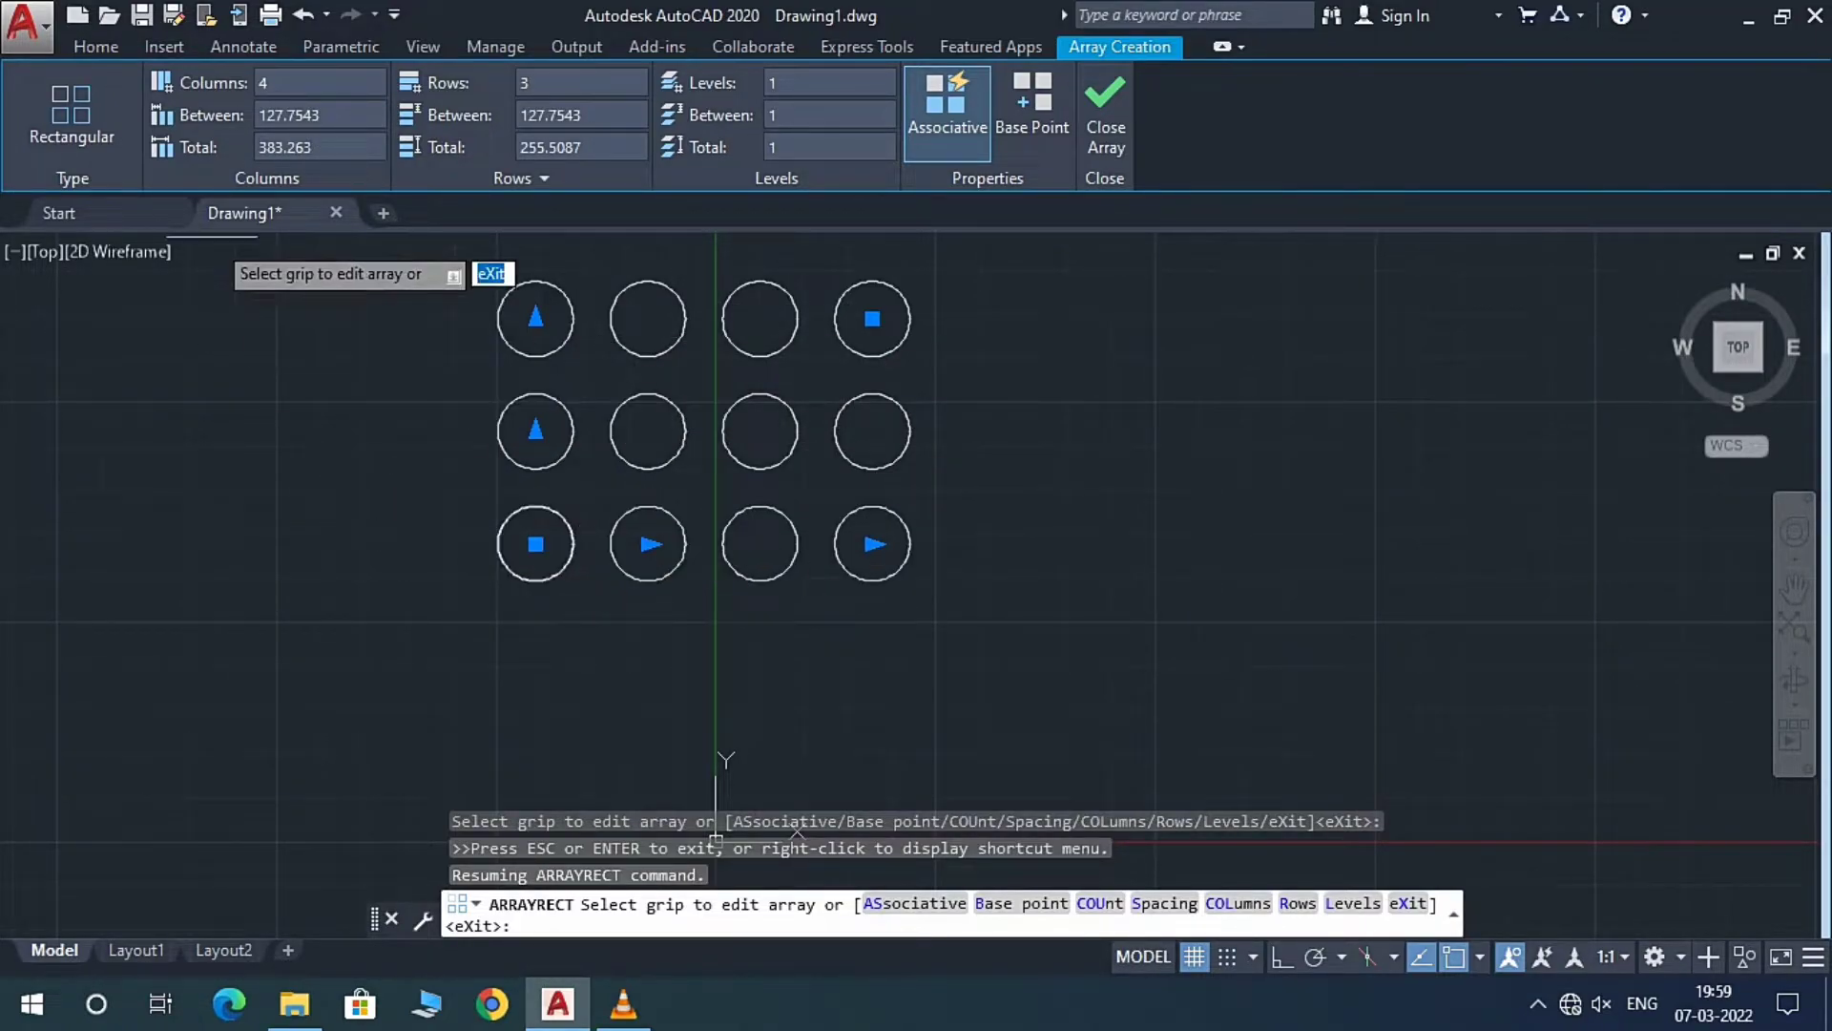
Step: Try to change the array's row count using the grip on its uppermost row
left_click(535, 318)
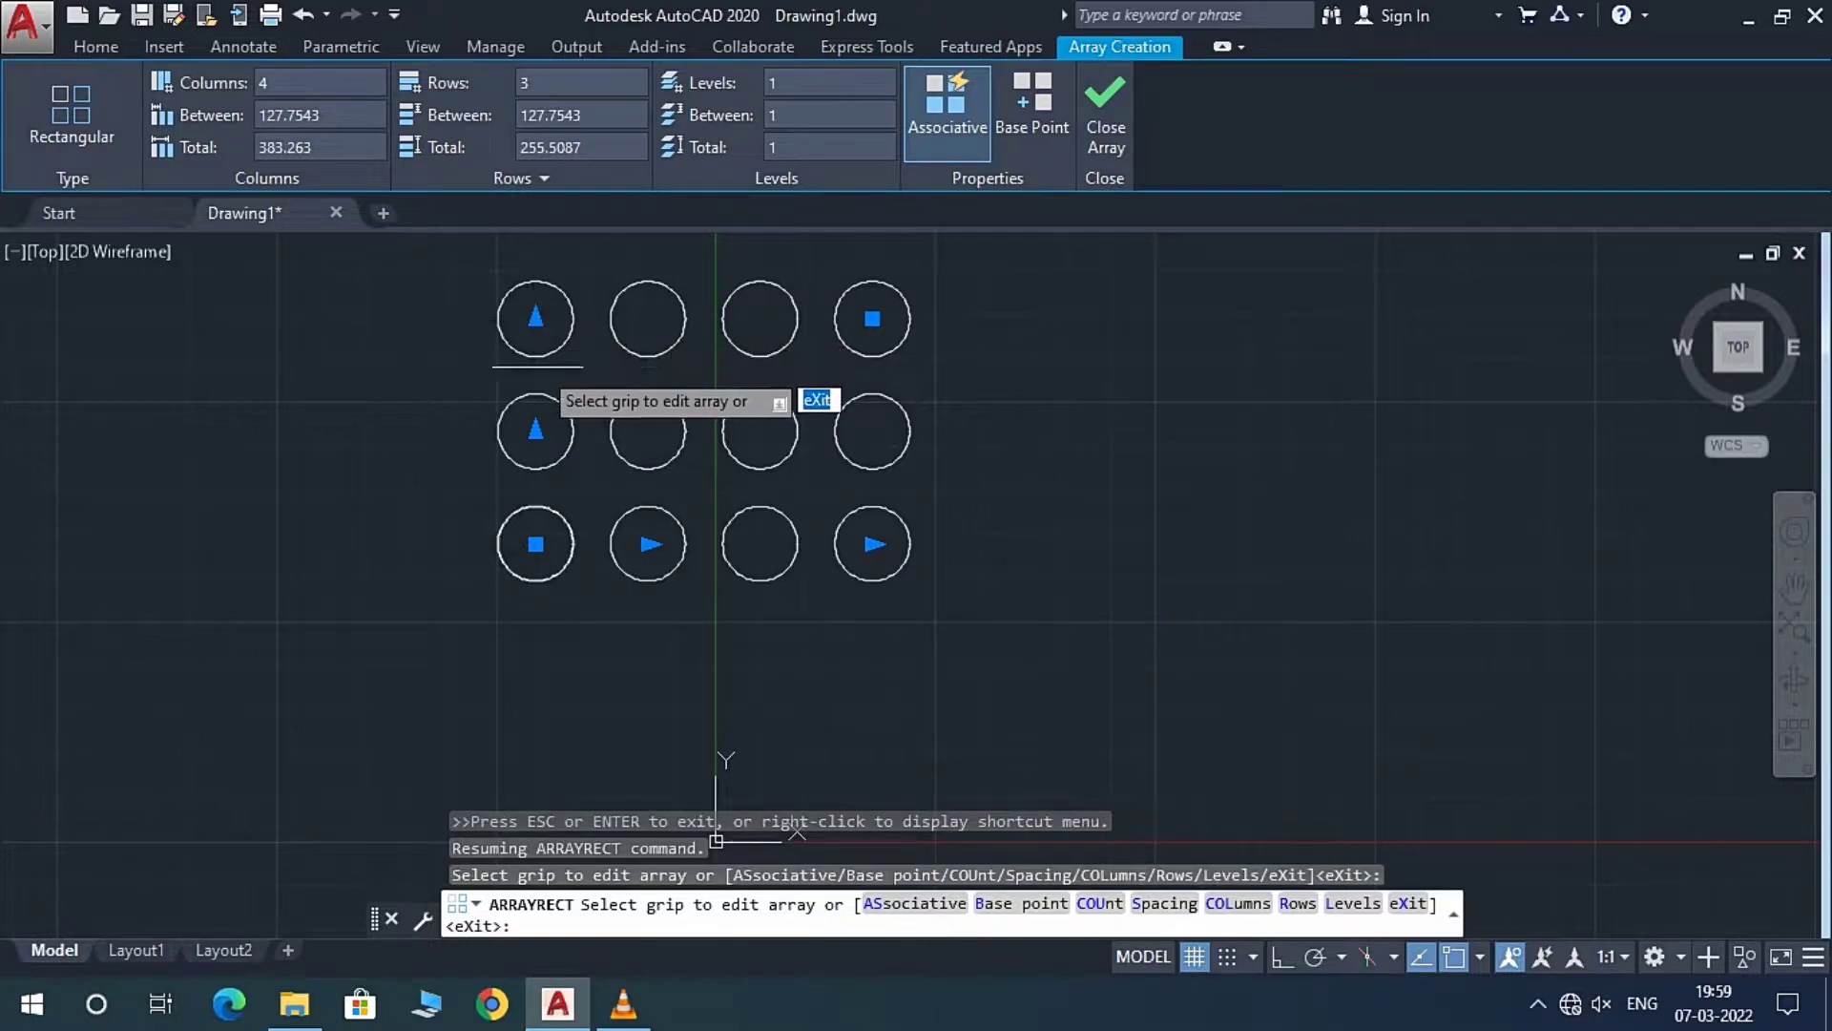
scroll(536, 319, "up", 1)
left_click(536, 318)
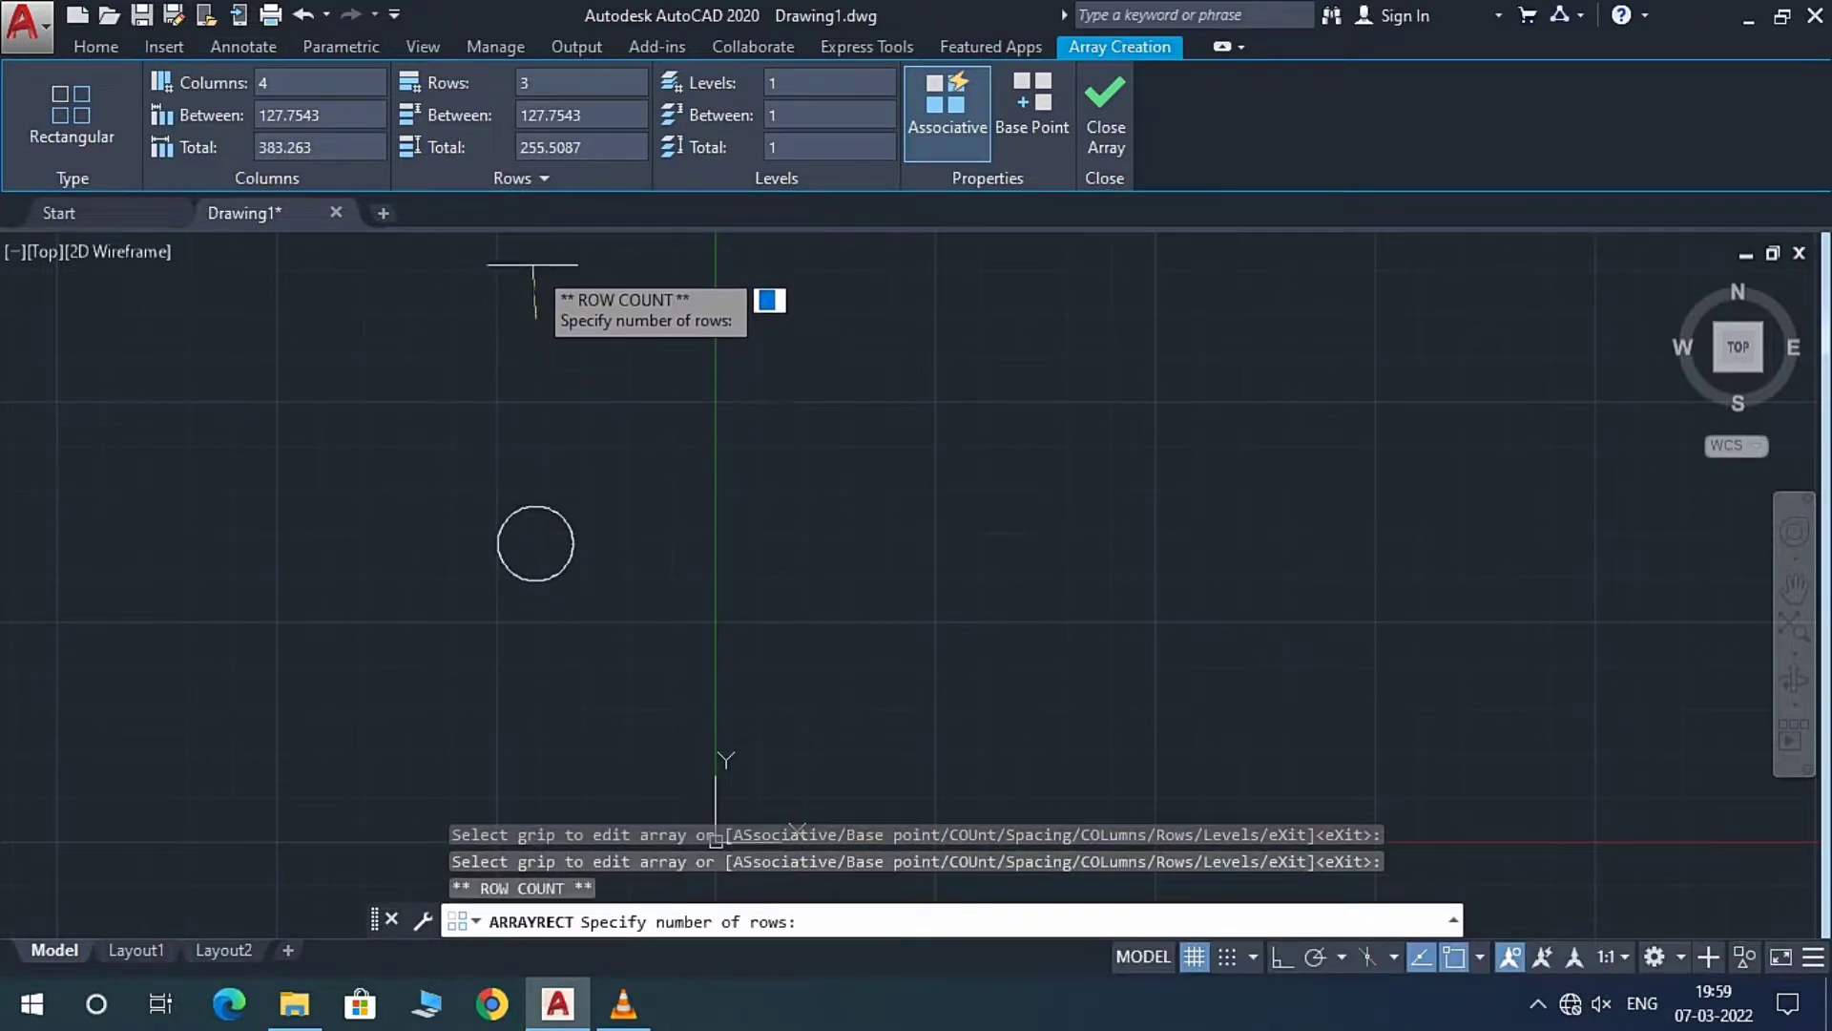
left_click(535, 318)
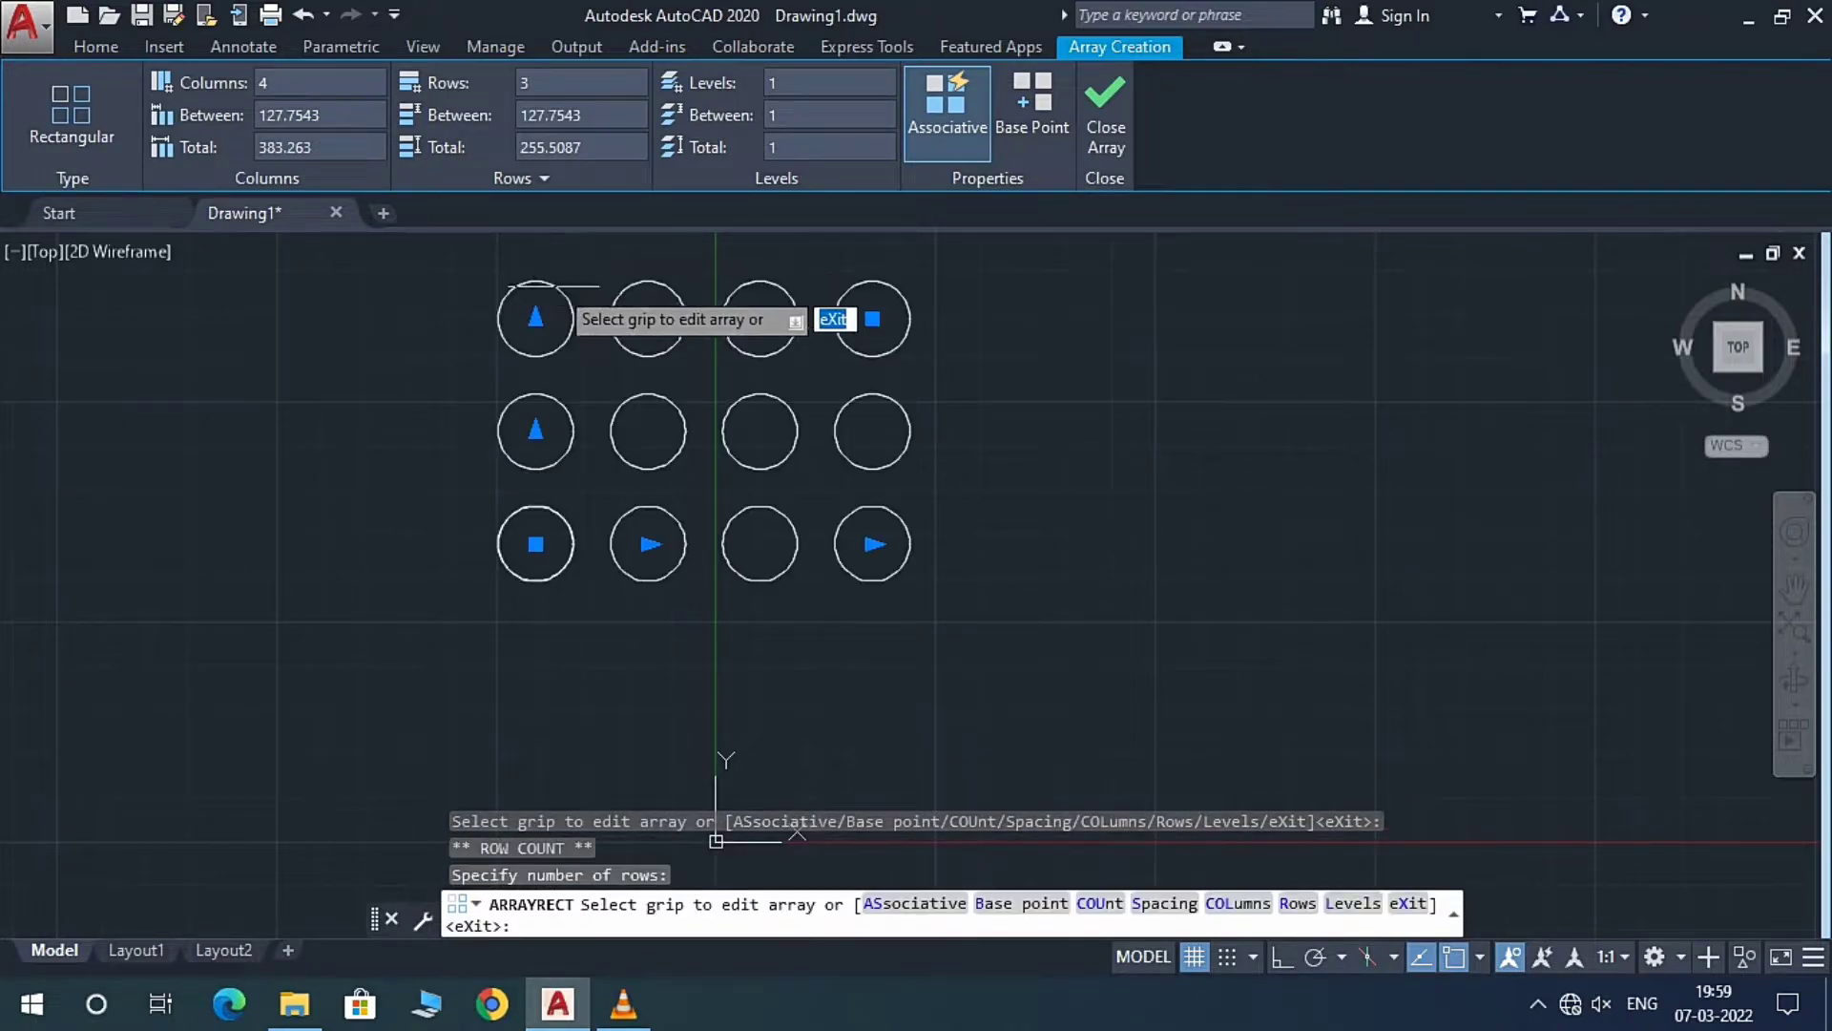
left_click(535, 319)
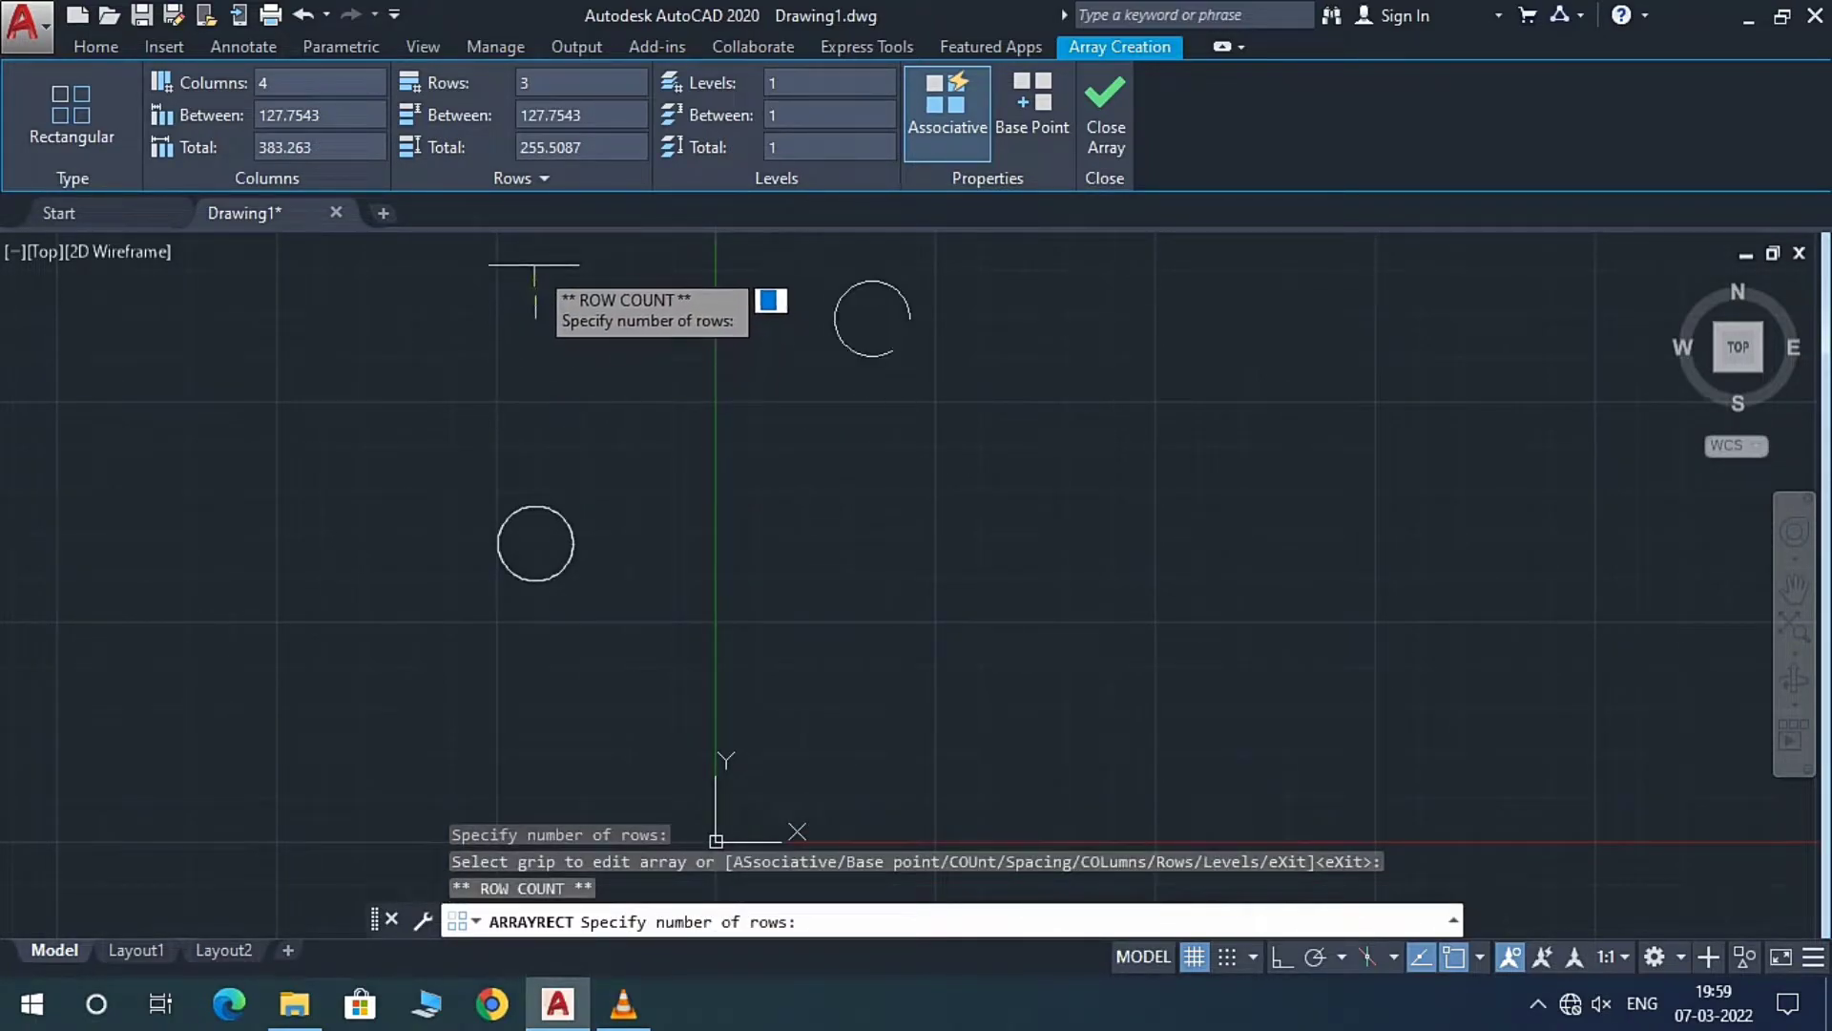
left_click(535, 319)
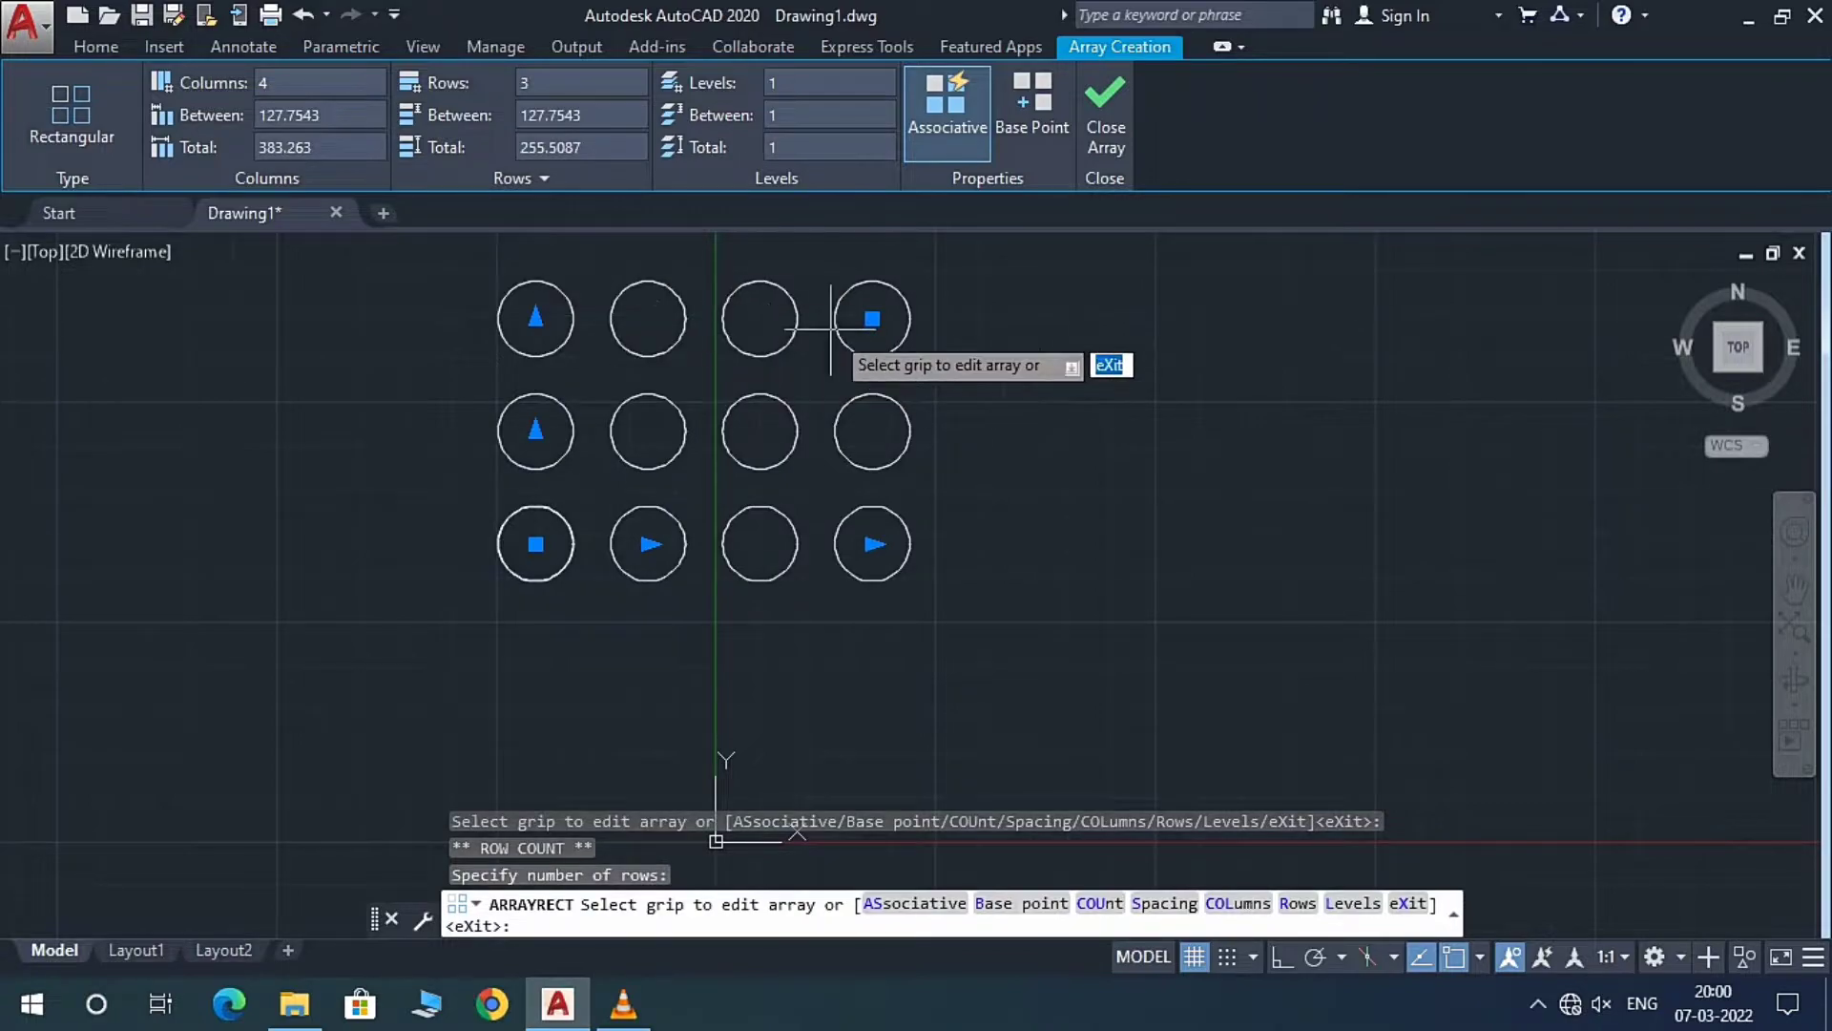
Step: Extend the circle array to 6 columns and 4 rows using its column-count and row-count grips
left_click(872, 544)
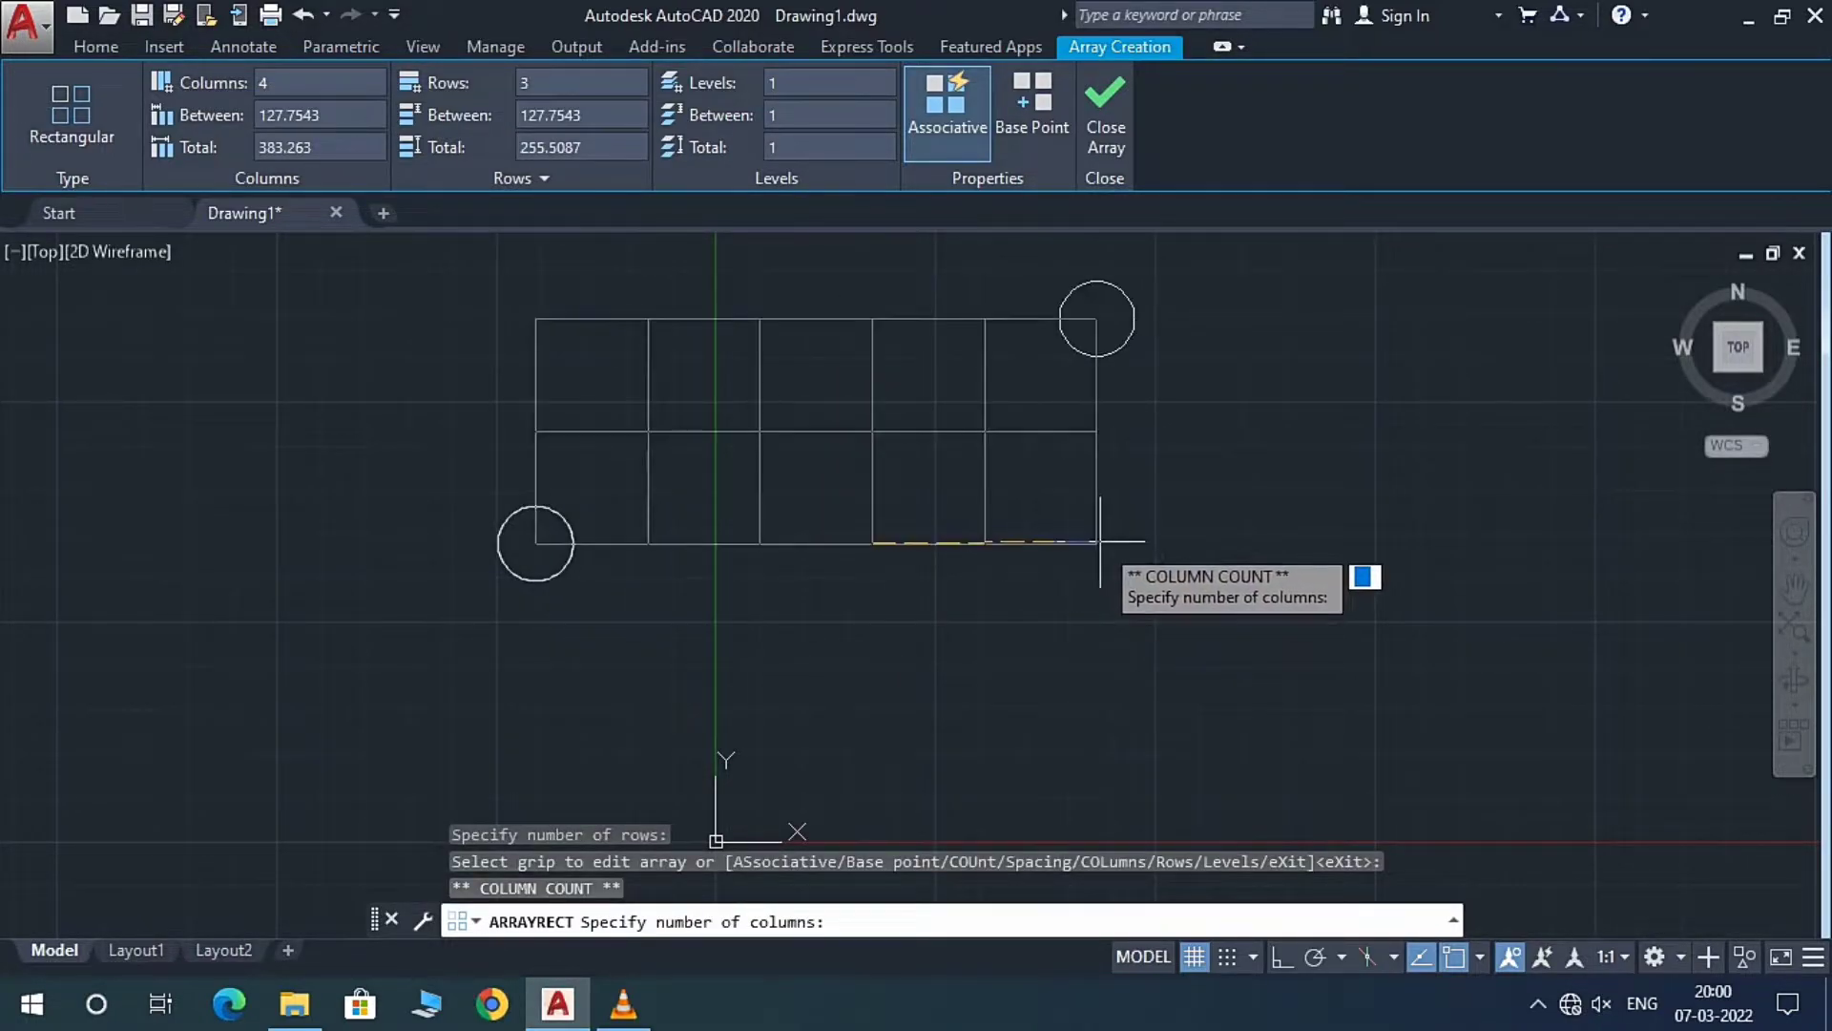
left_click(1097, 544)
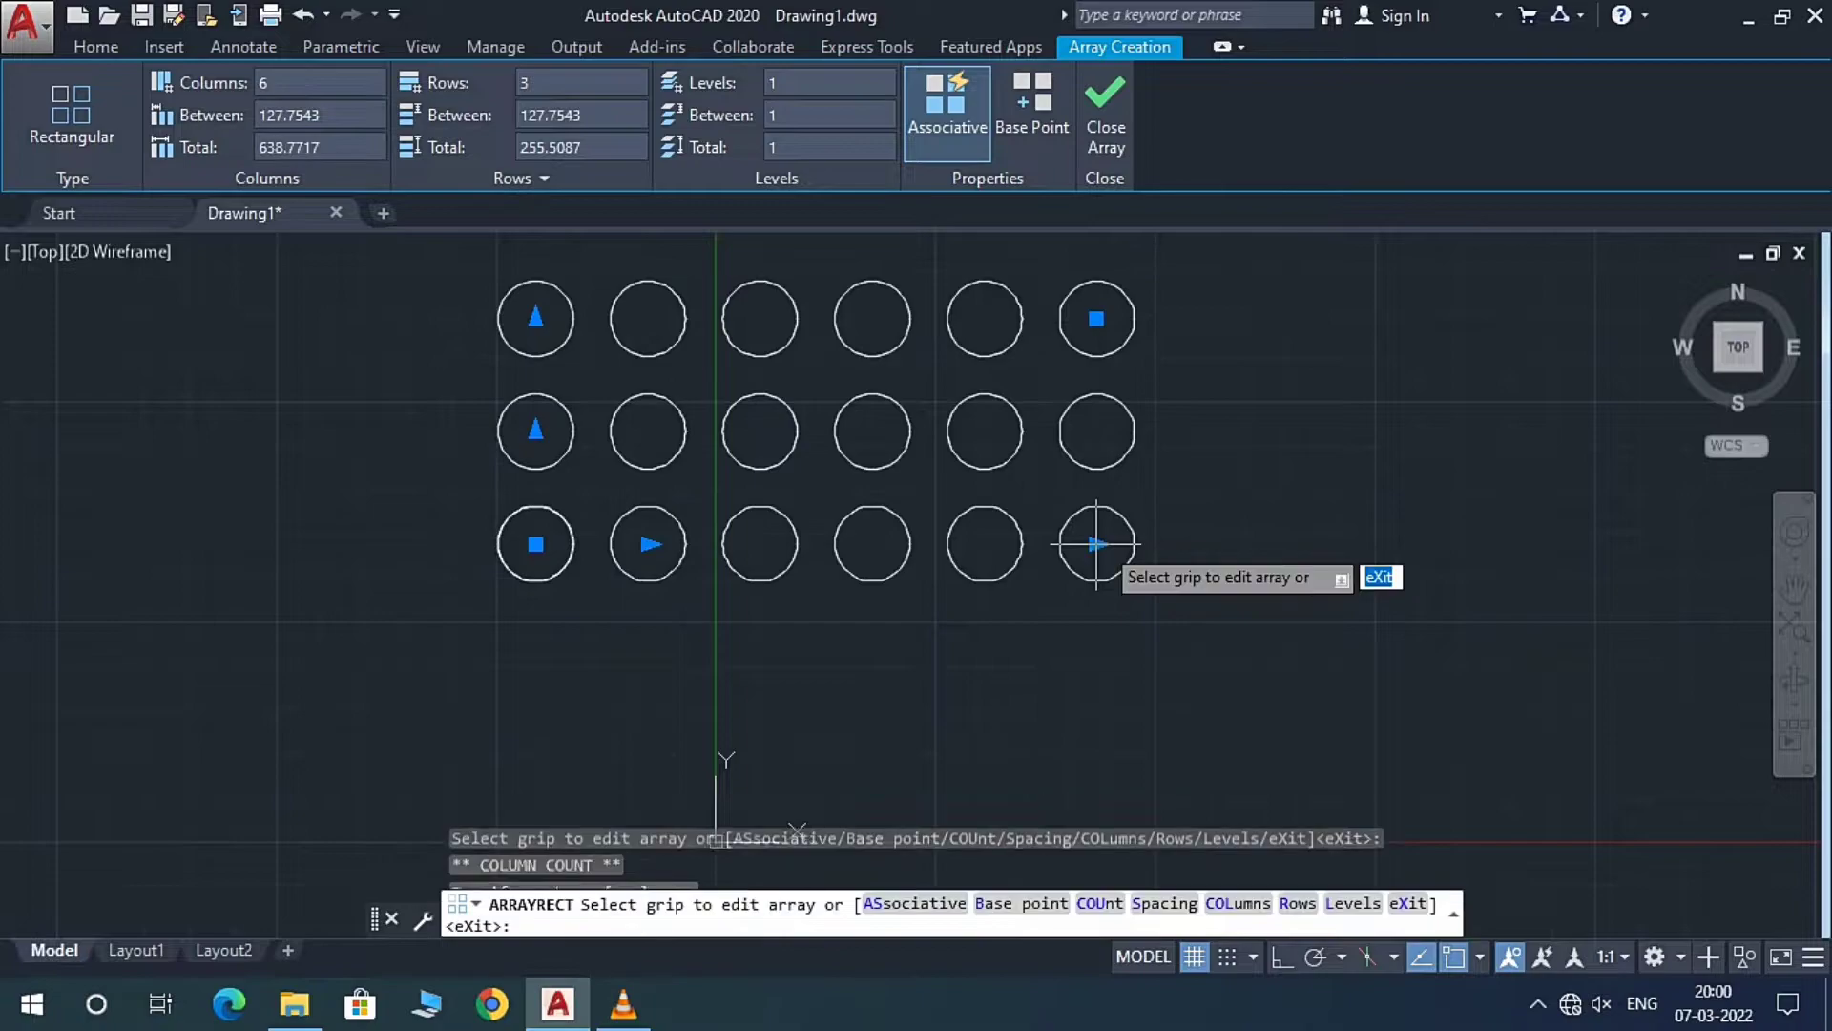
scroll(524, 320, "up", 1)
left_click(536, 318)
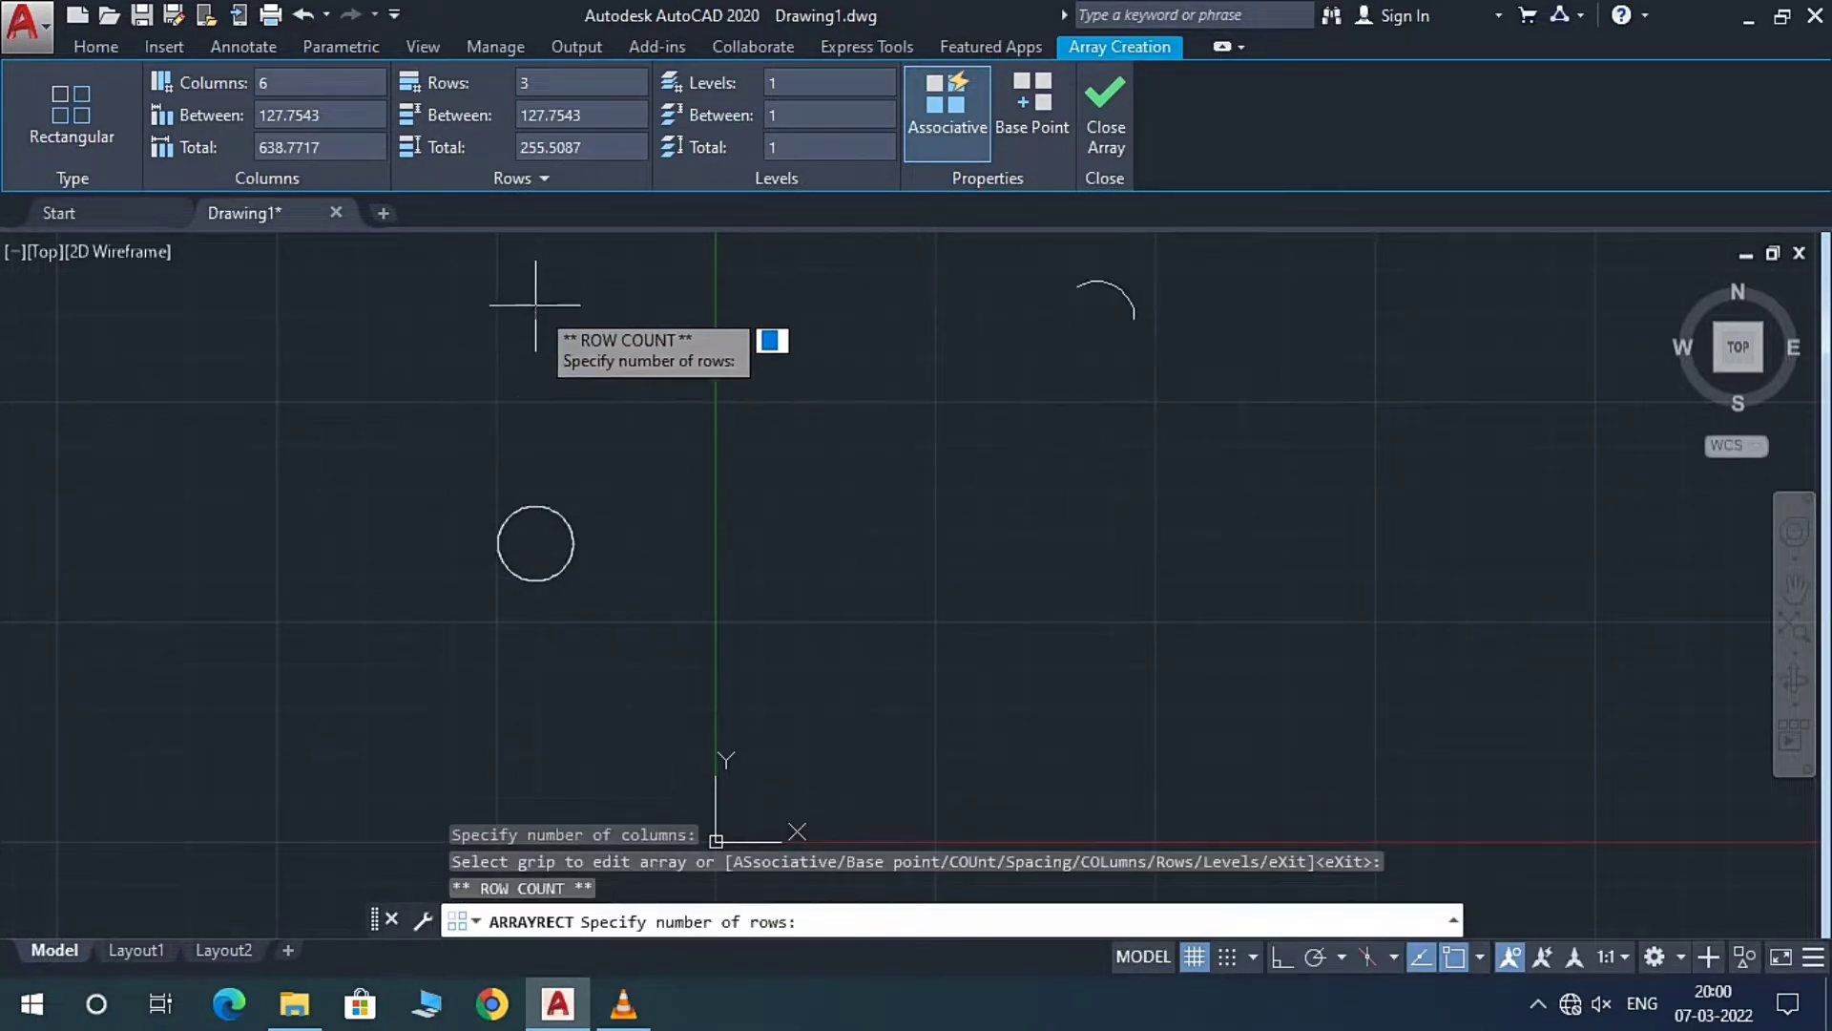
left_click(536, 318)
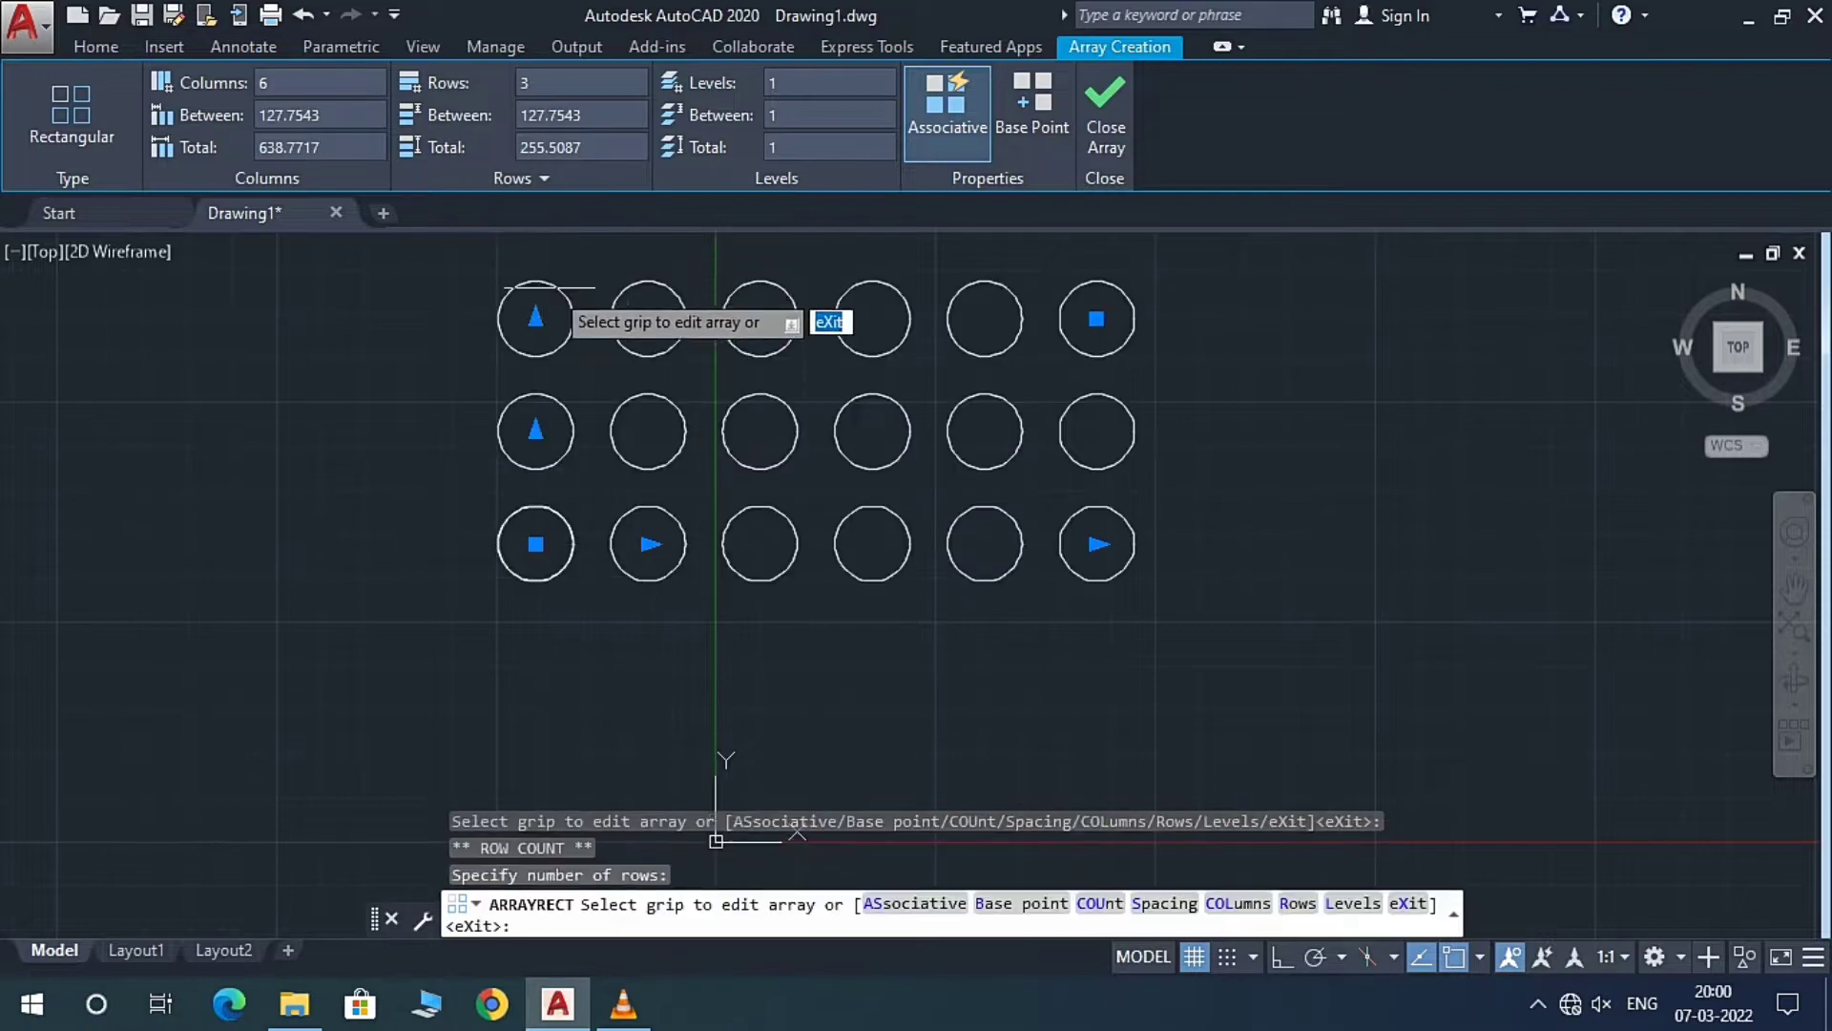
left_click(1794, 588)
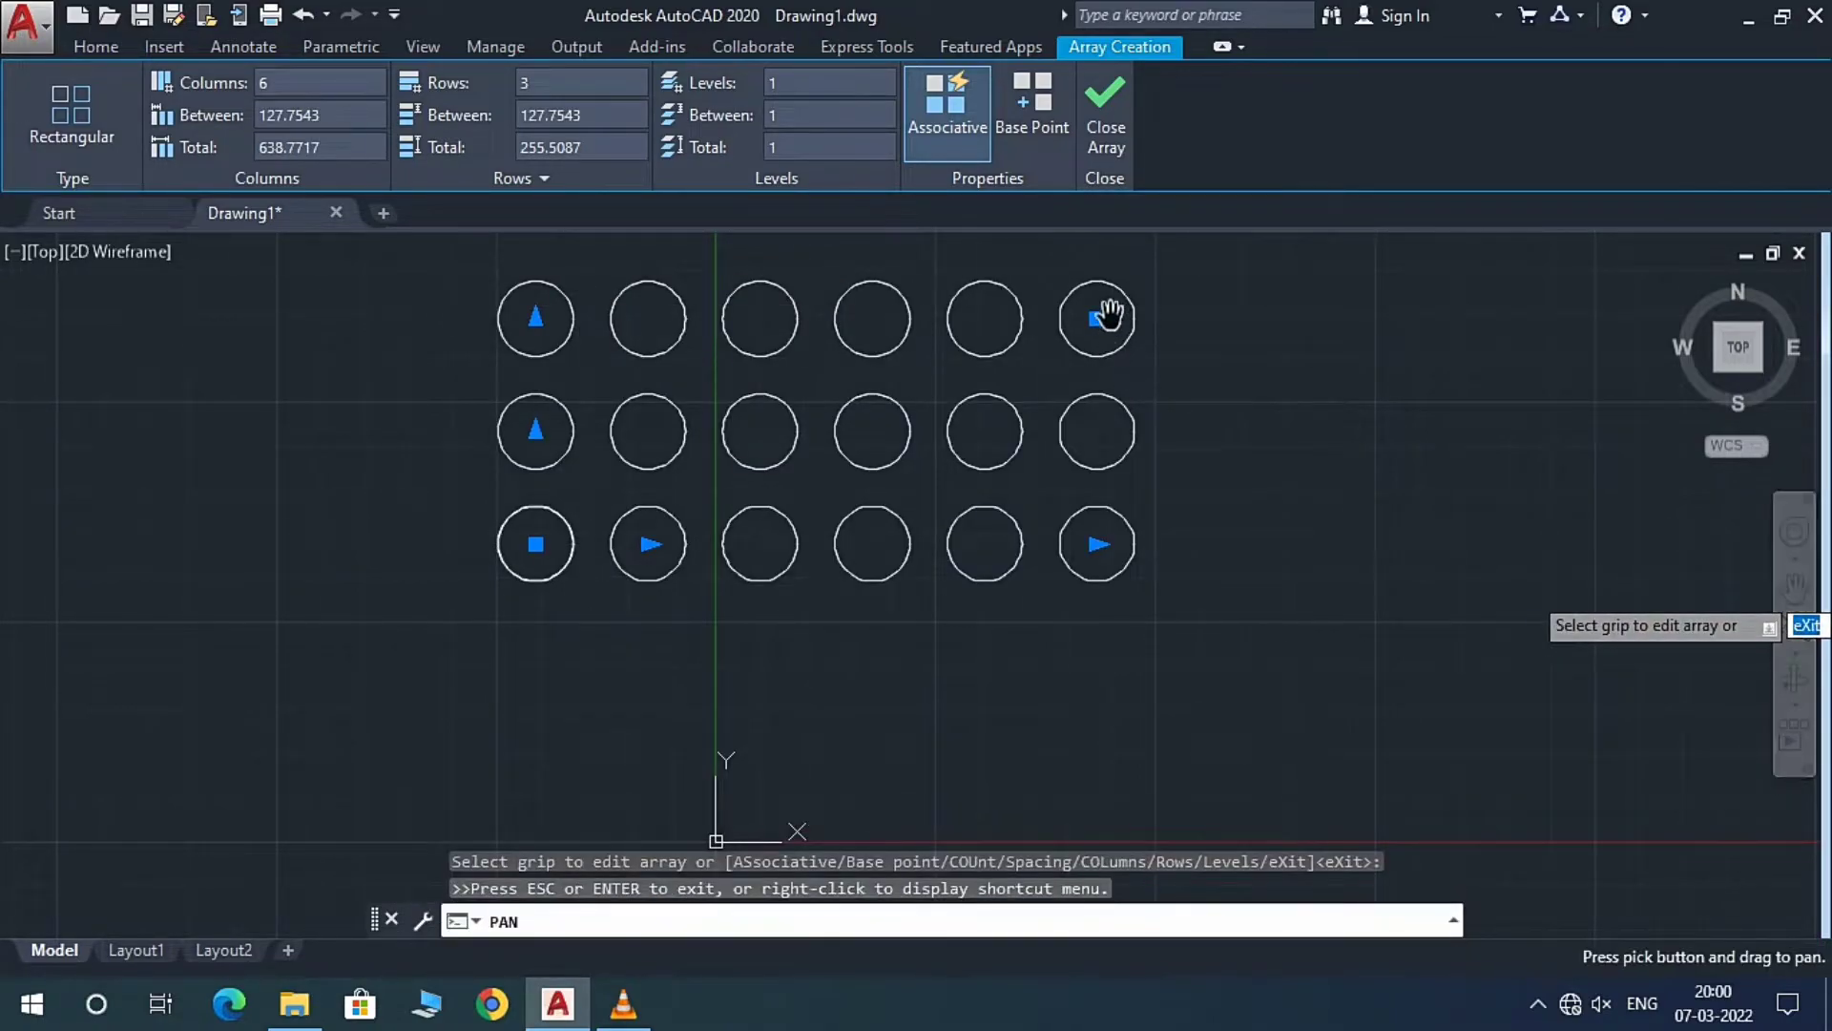
left_click_drag(992, 255, 1007, 347)
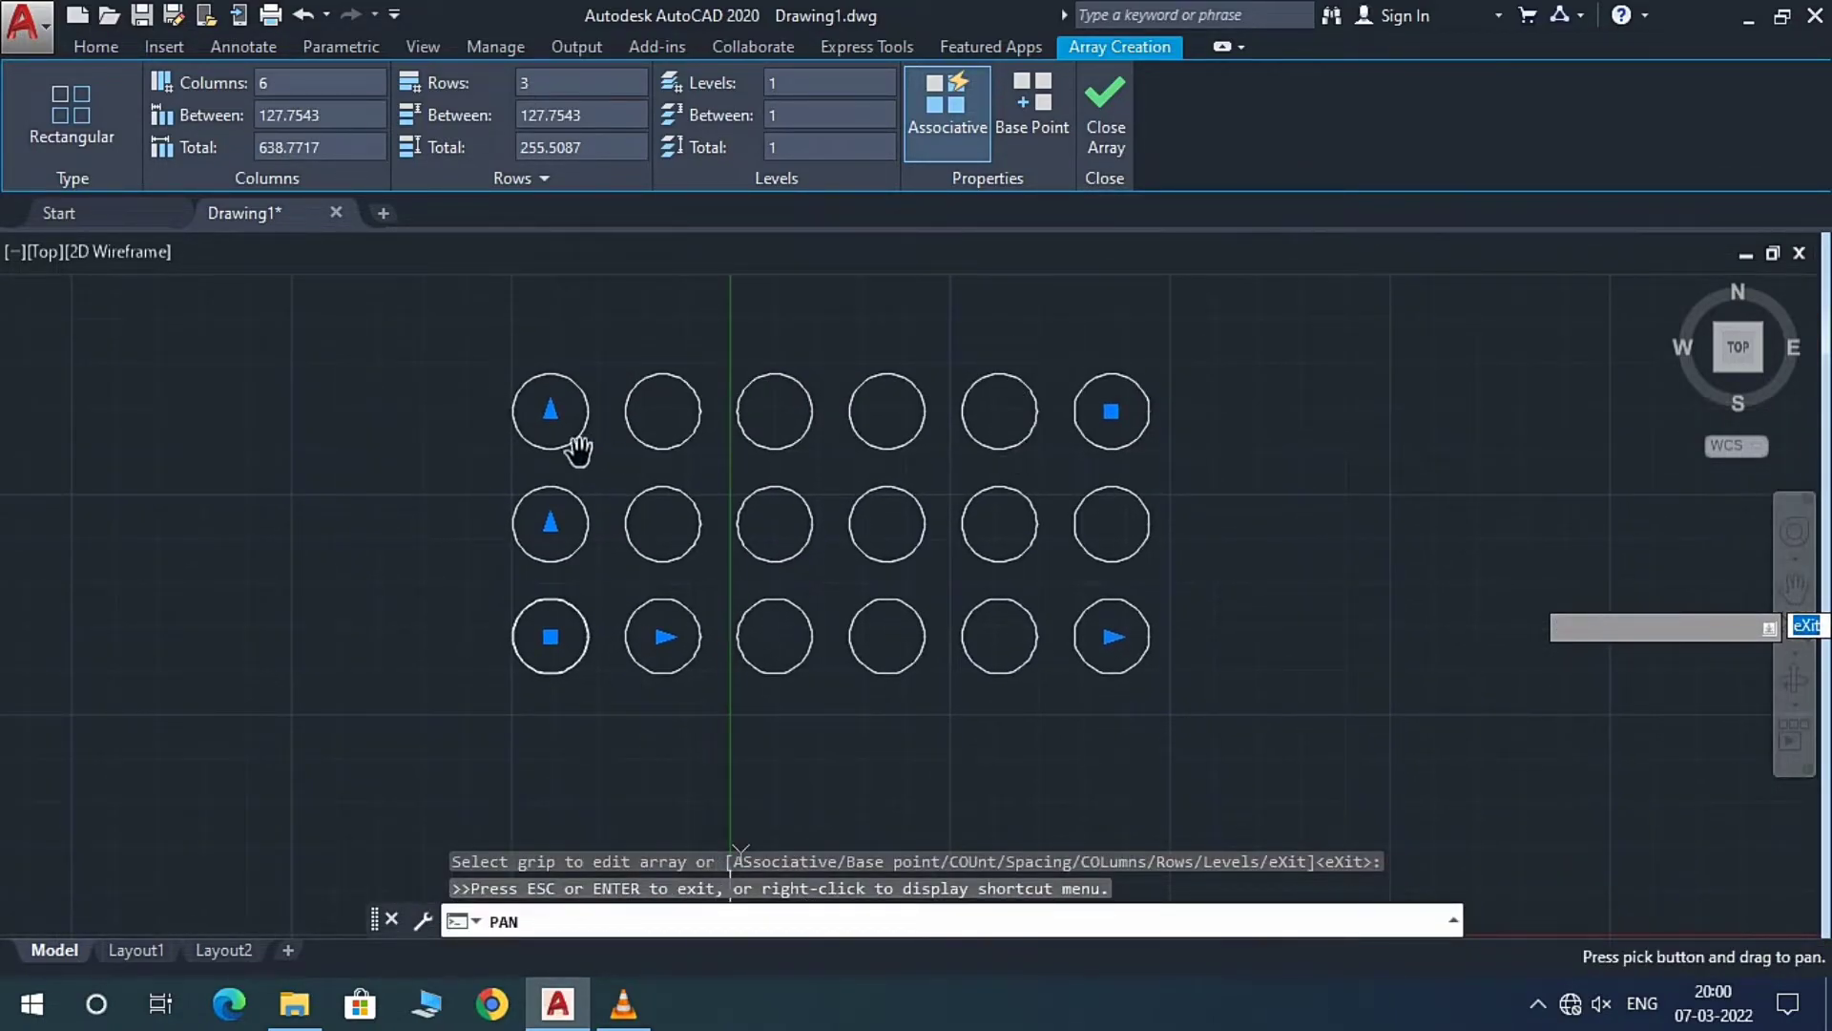
key("Escape")
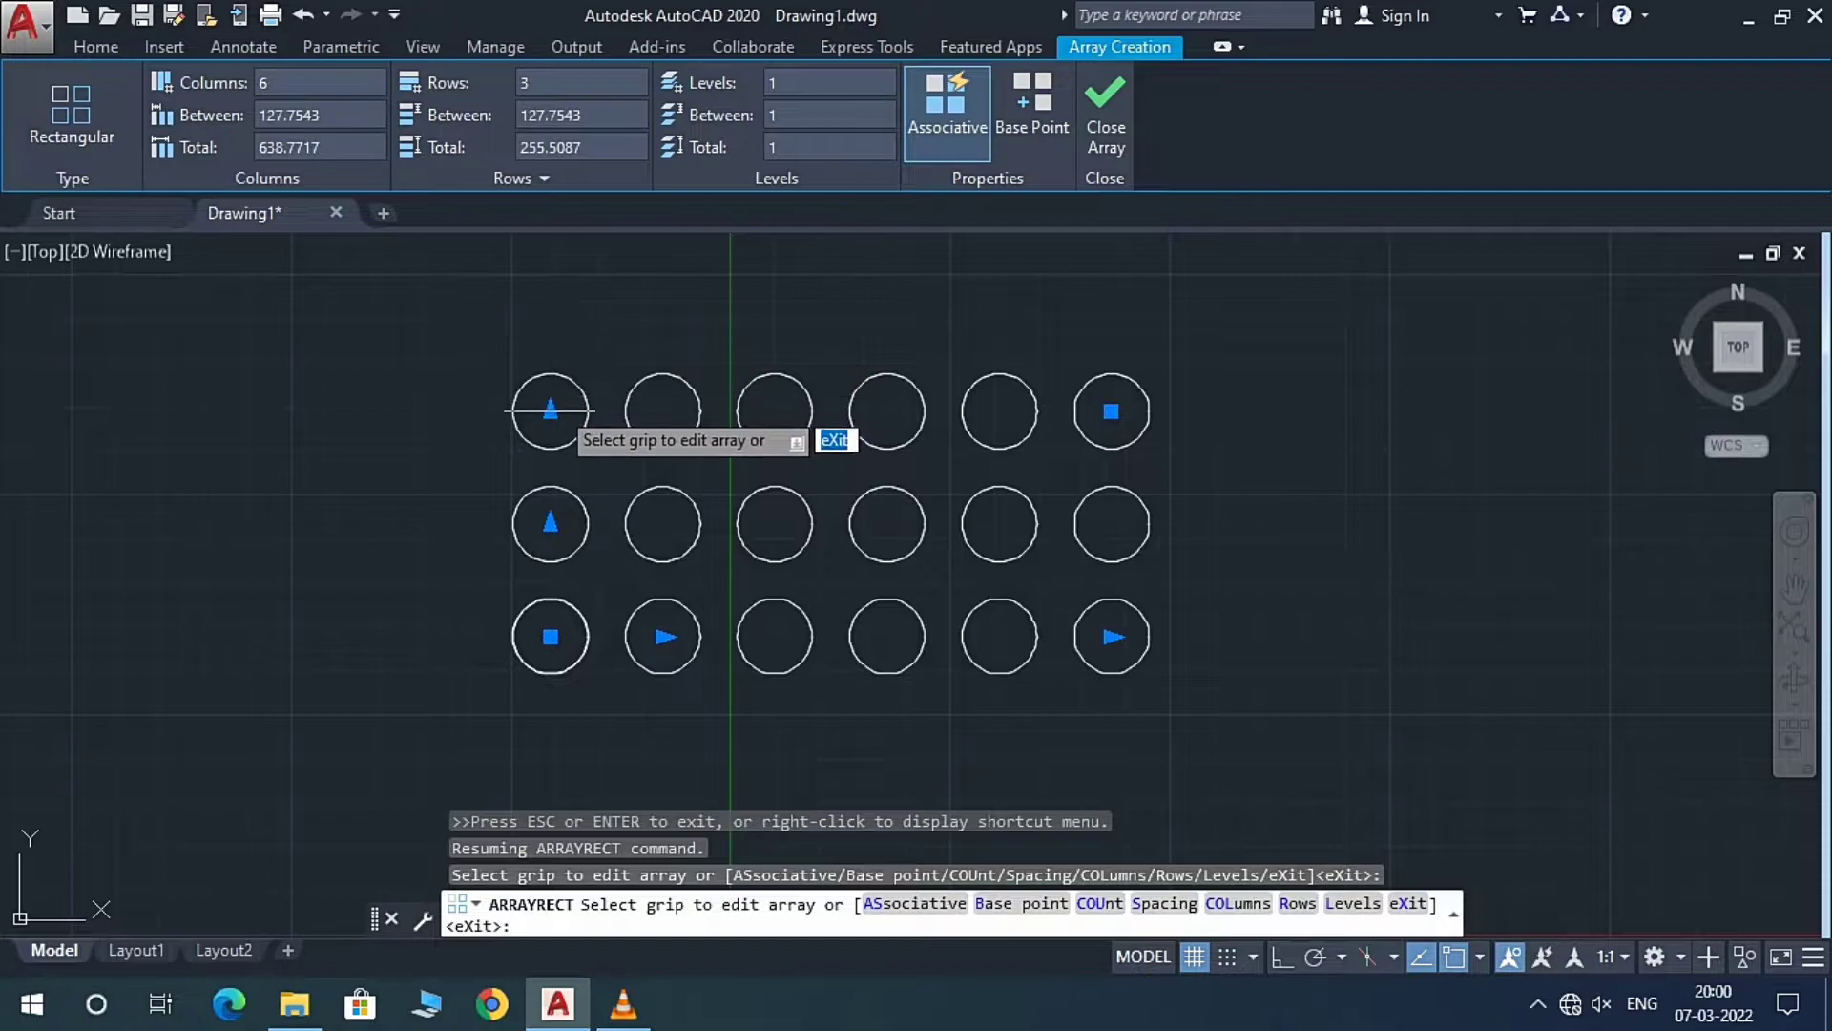
left_click(550, 410)
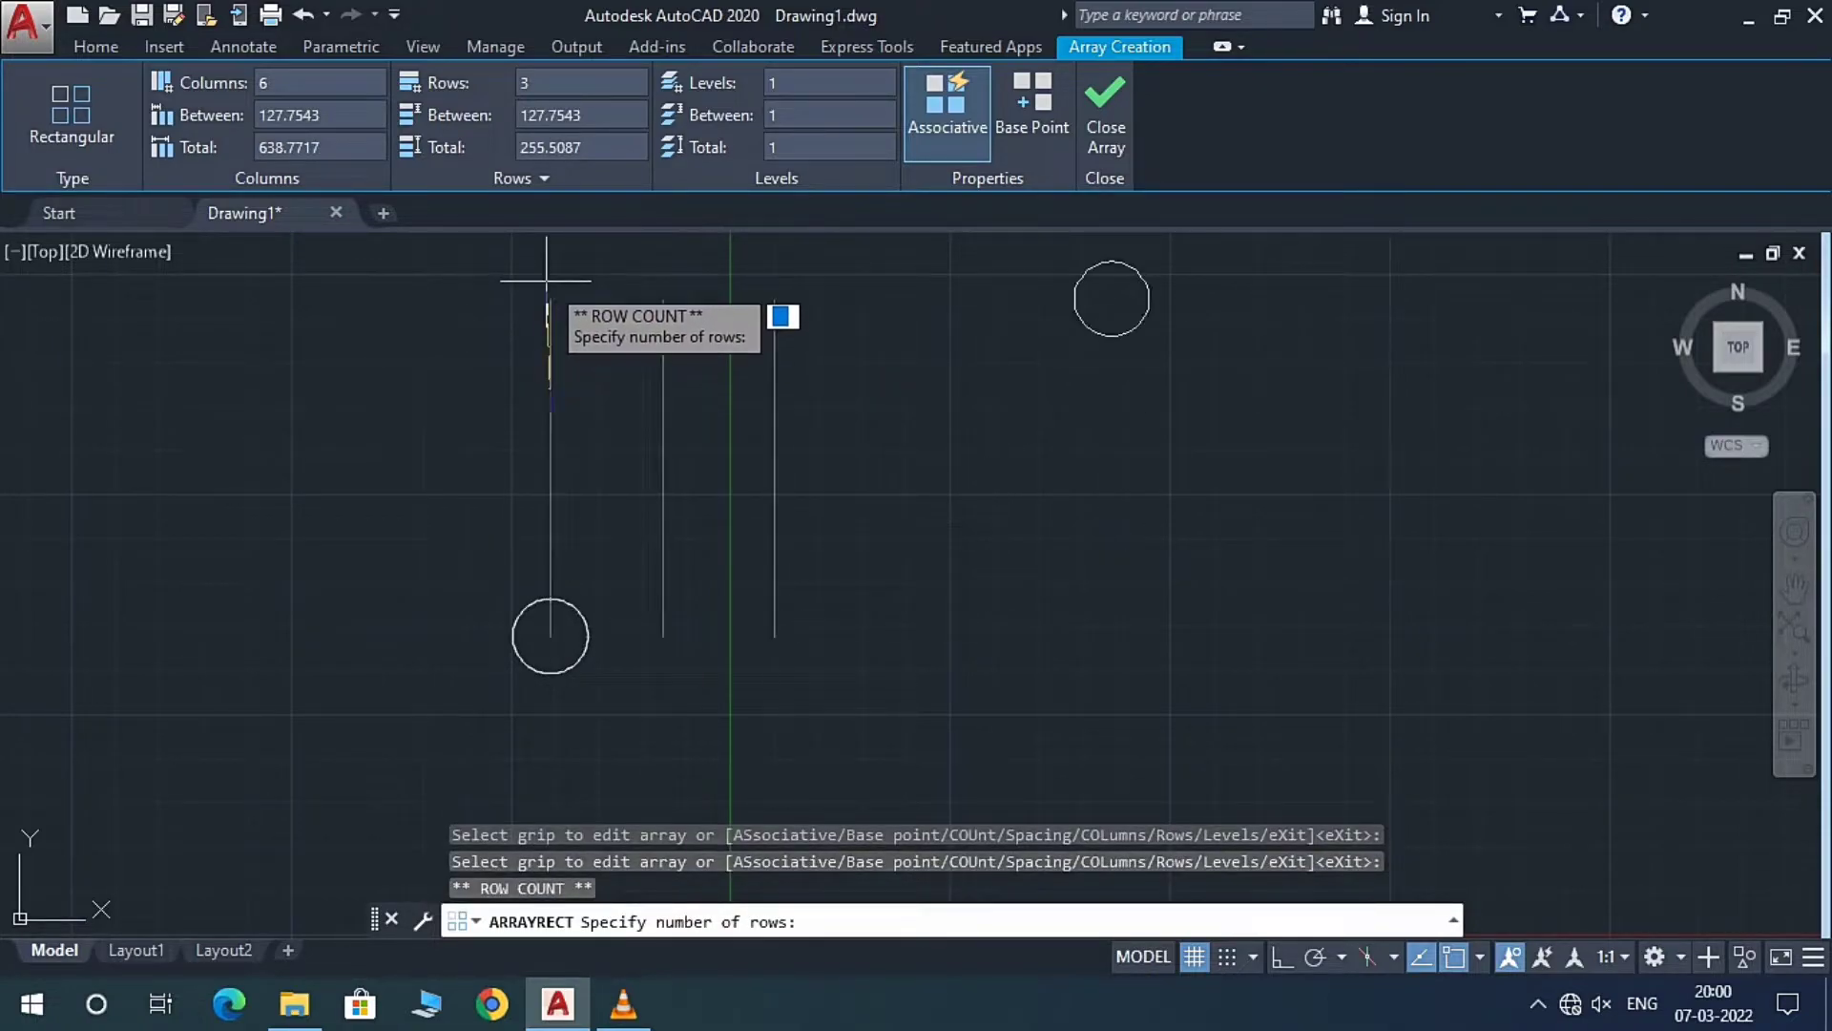
left_click(547, 284)
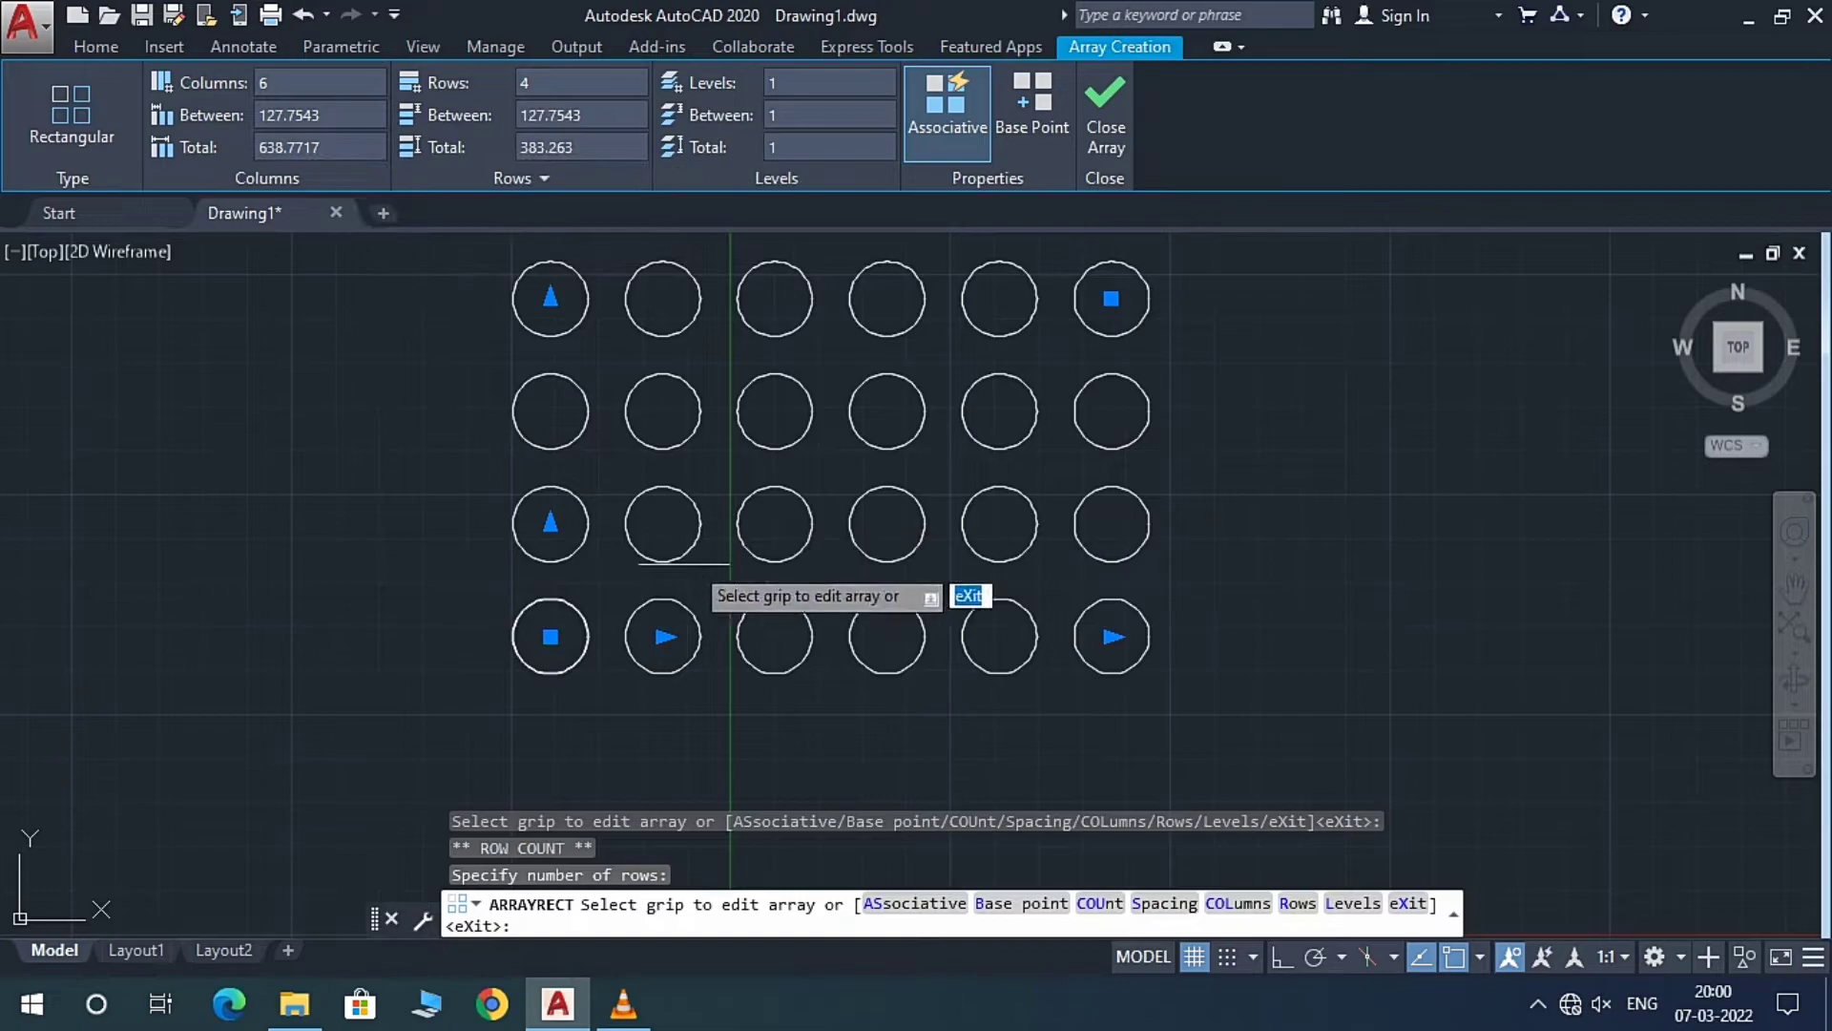
Step: Widen the distance between the array's columns to about 172.8 using the column-spacing grip
left_click(663, 636)
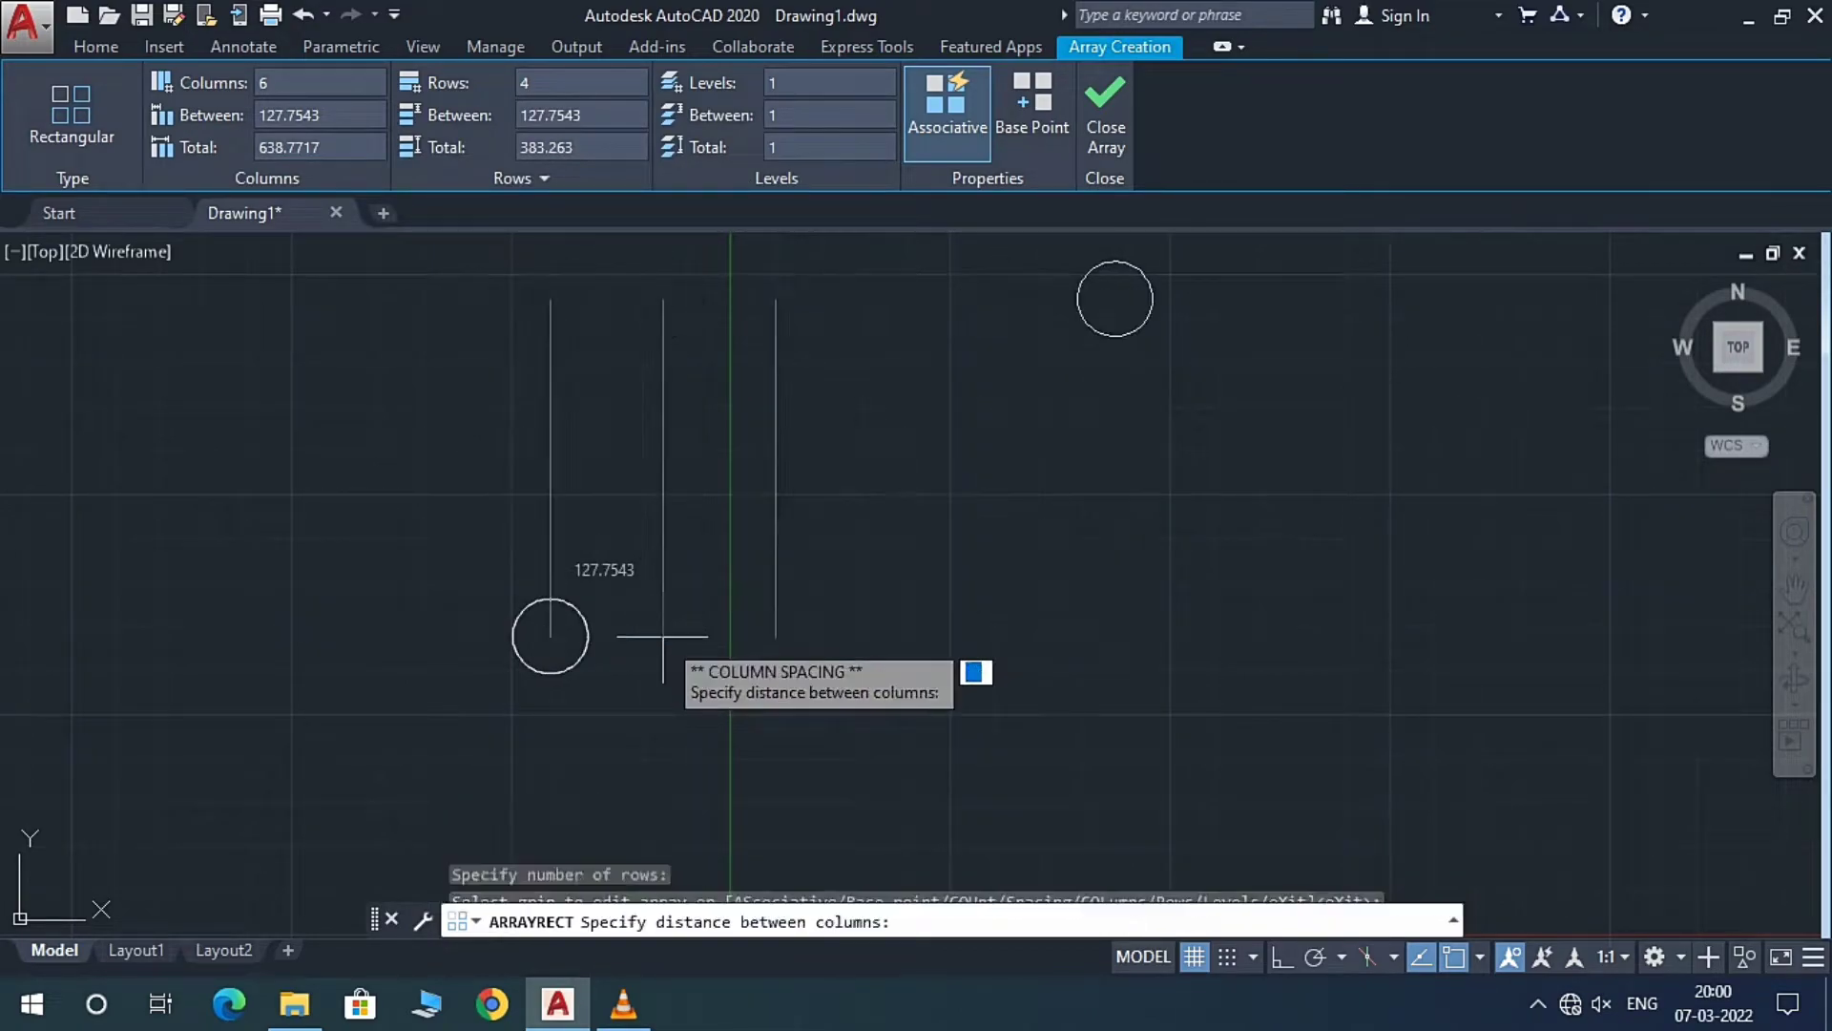
left_click(702, 636)
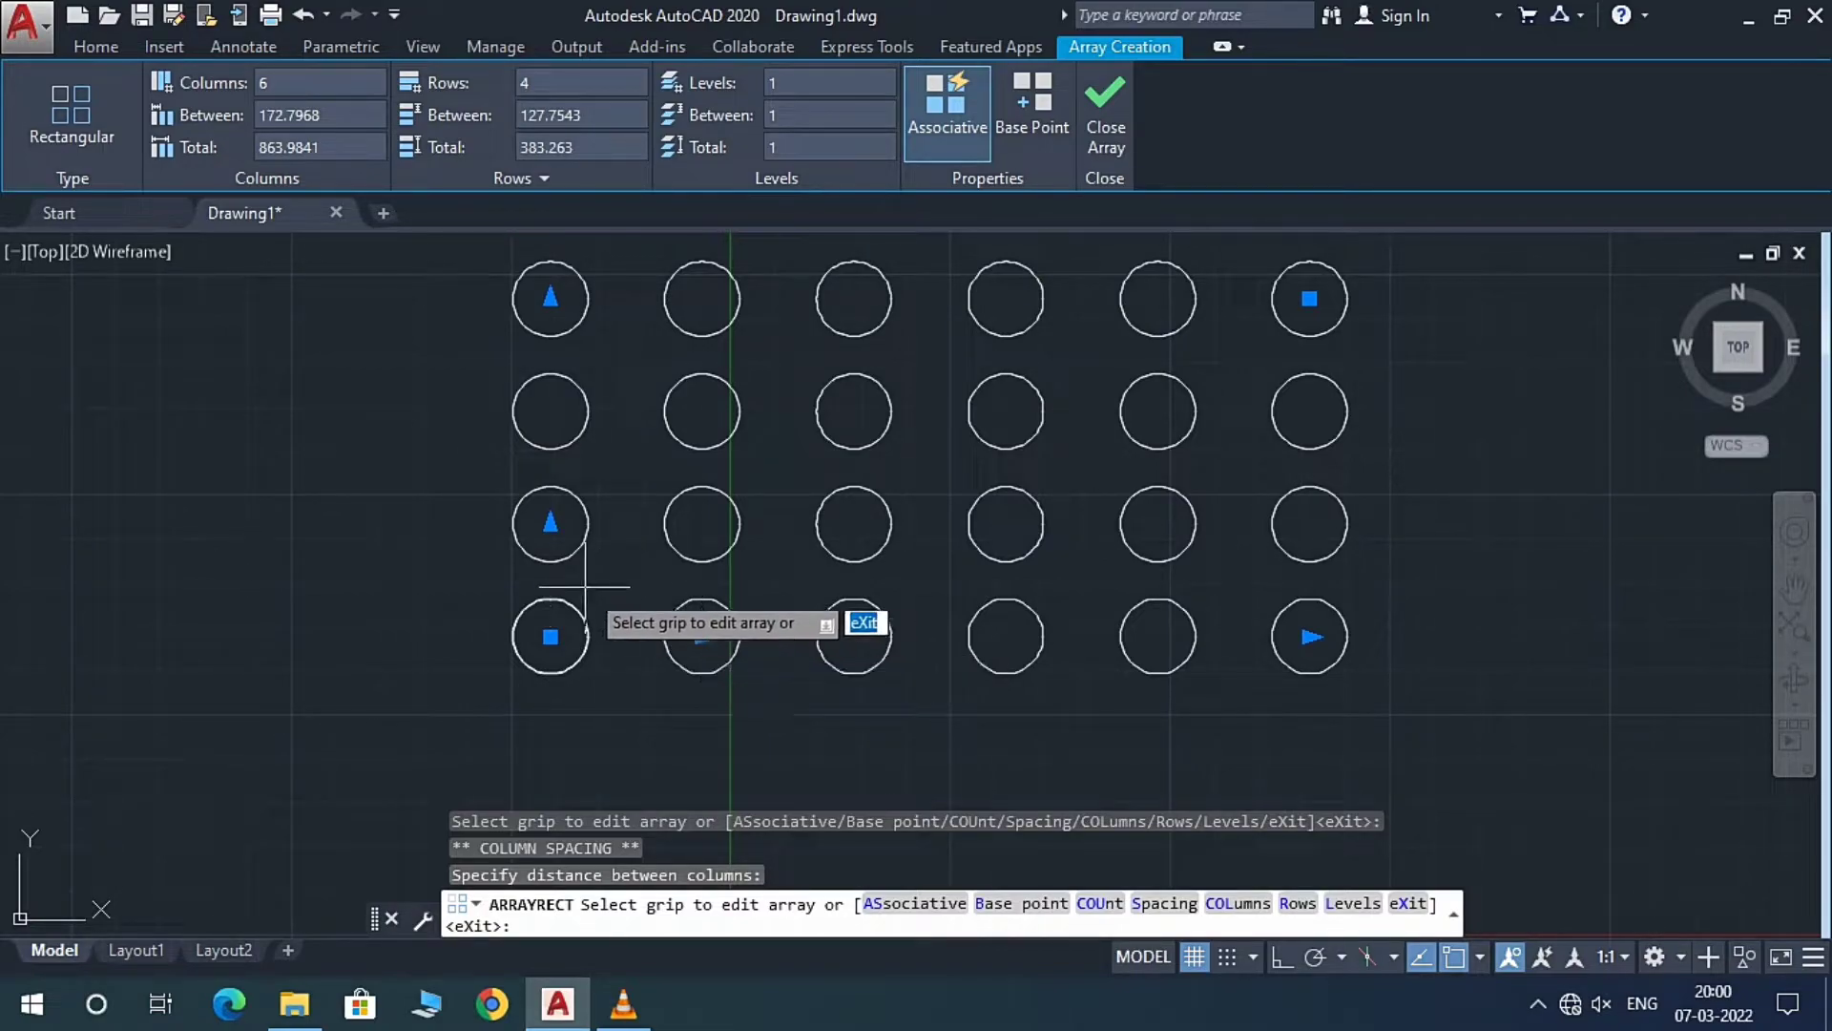
Step: Widen the distance between the array's rows to about 150.2 using the row-spacing grip and finish the array
left_click(550, 523)
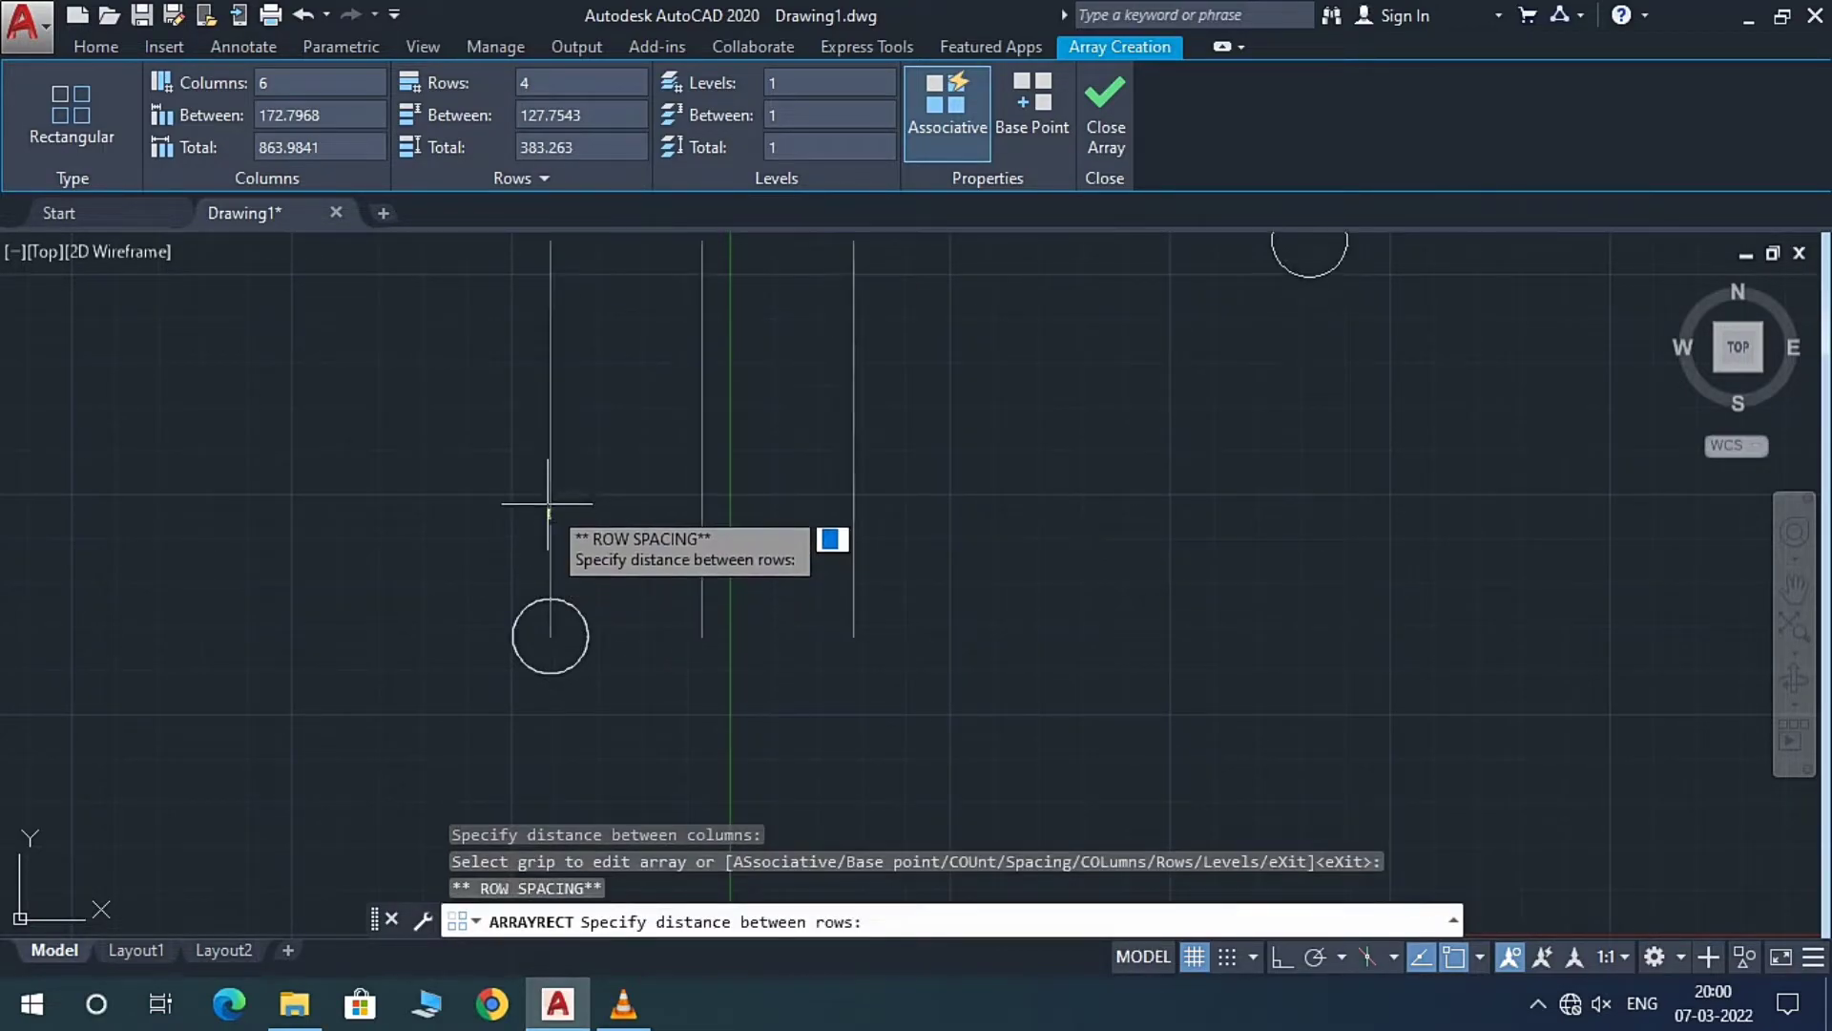
left_click(546, 502)
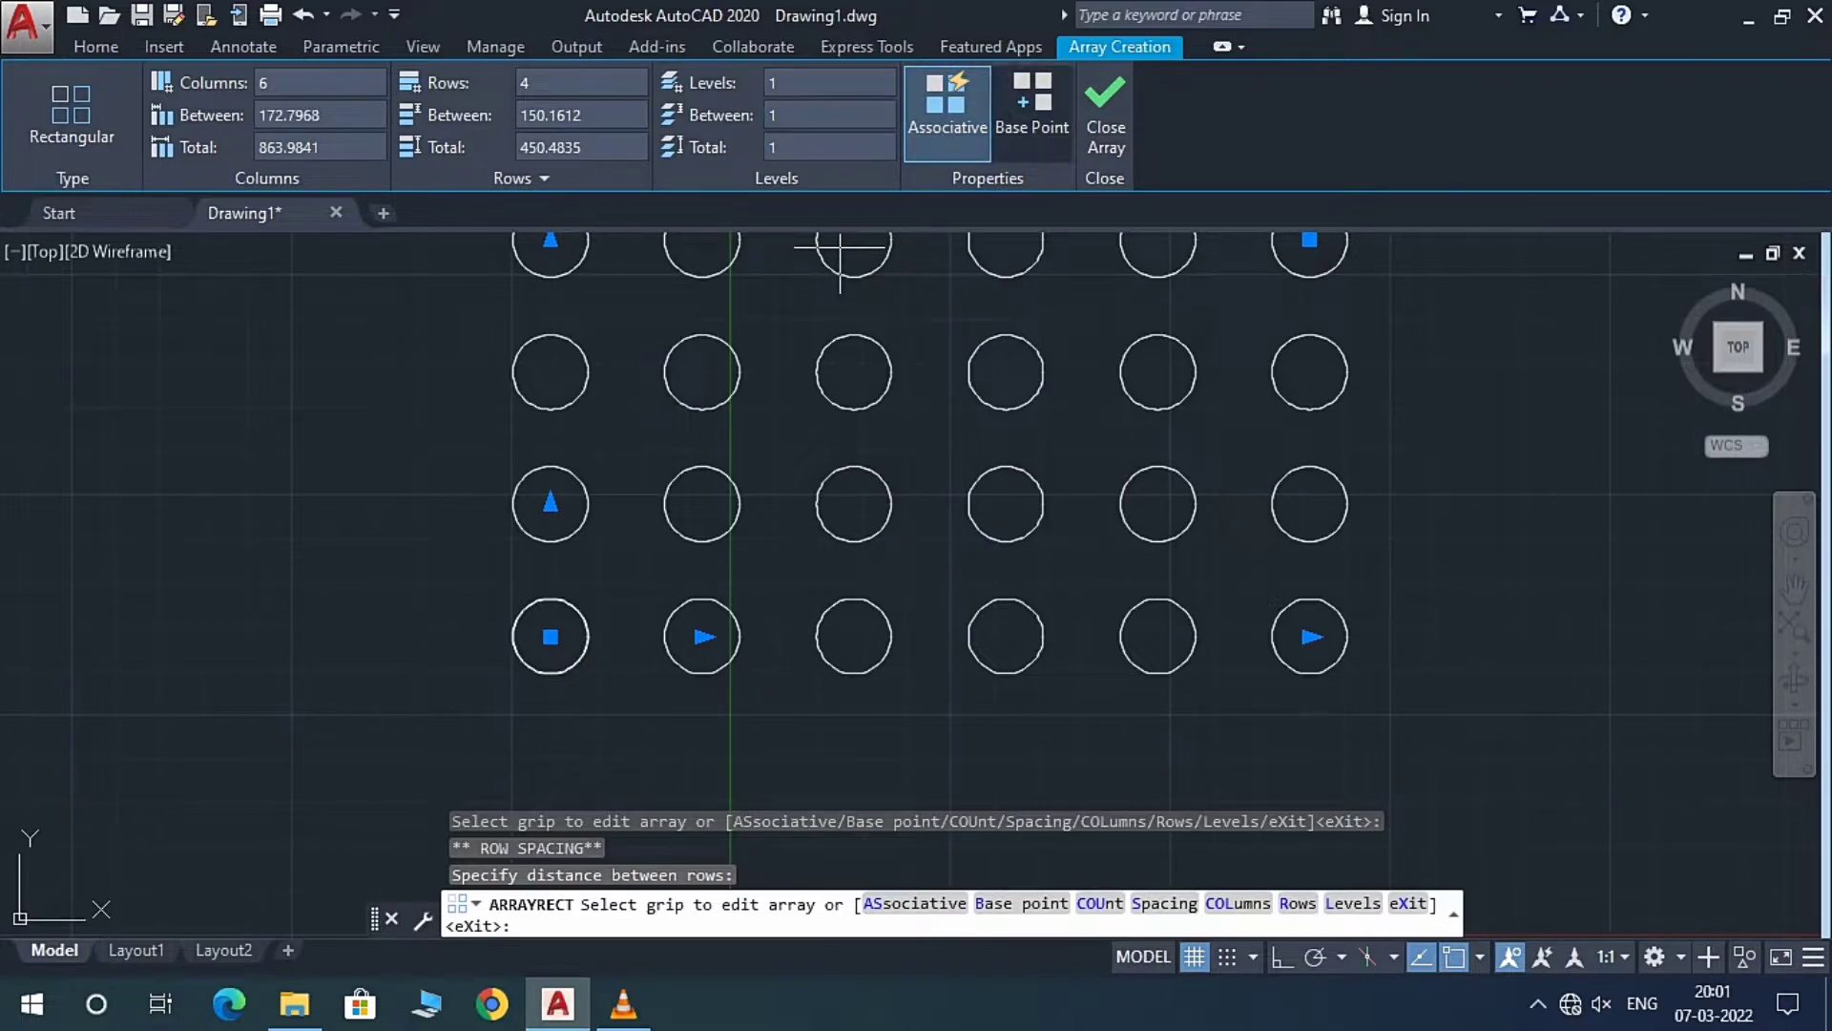
left_click(1105, 114)
scroll(855, 380, "down", 3)
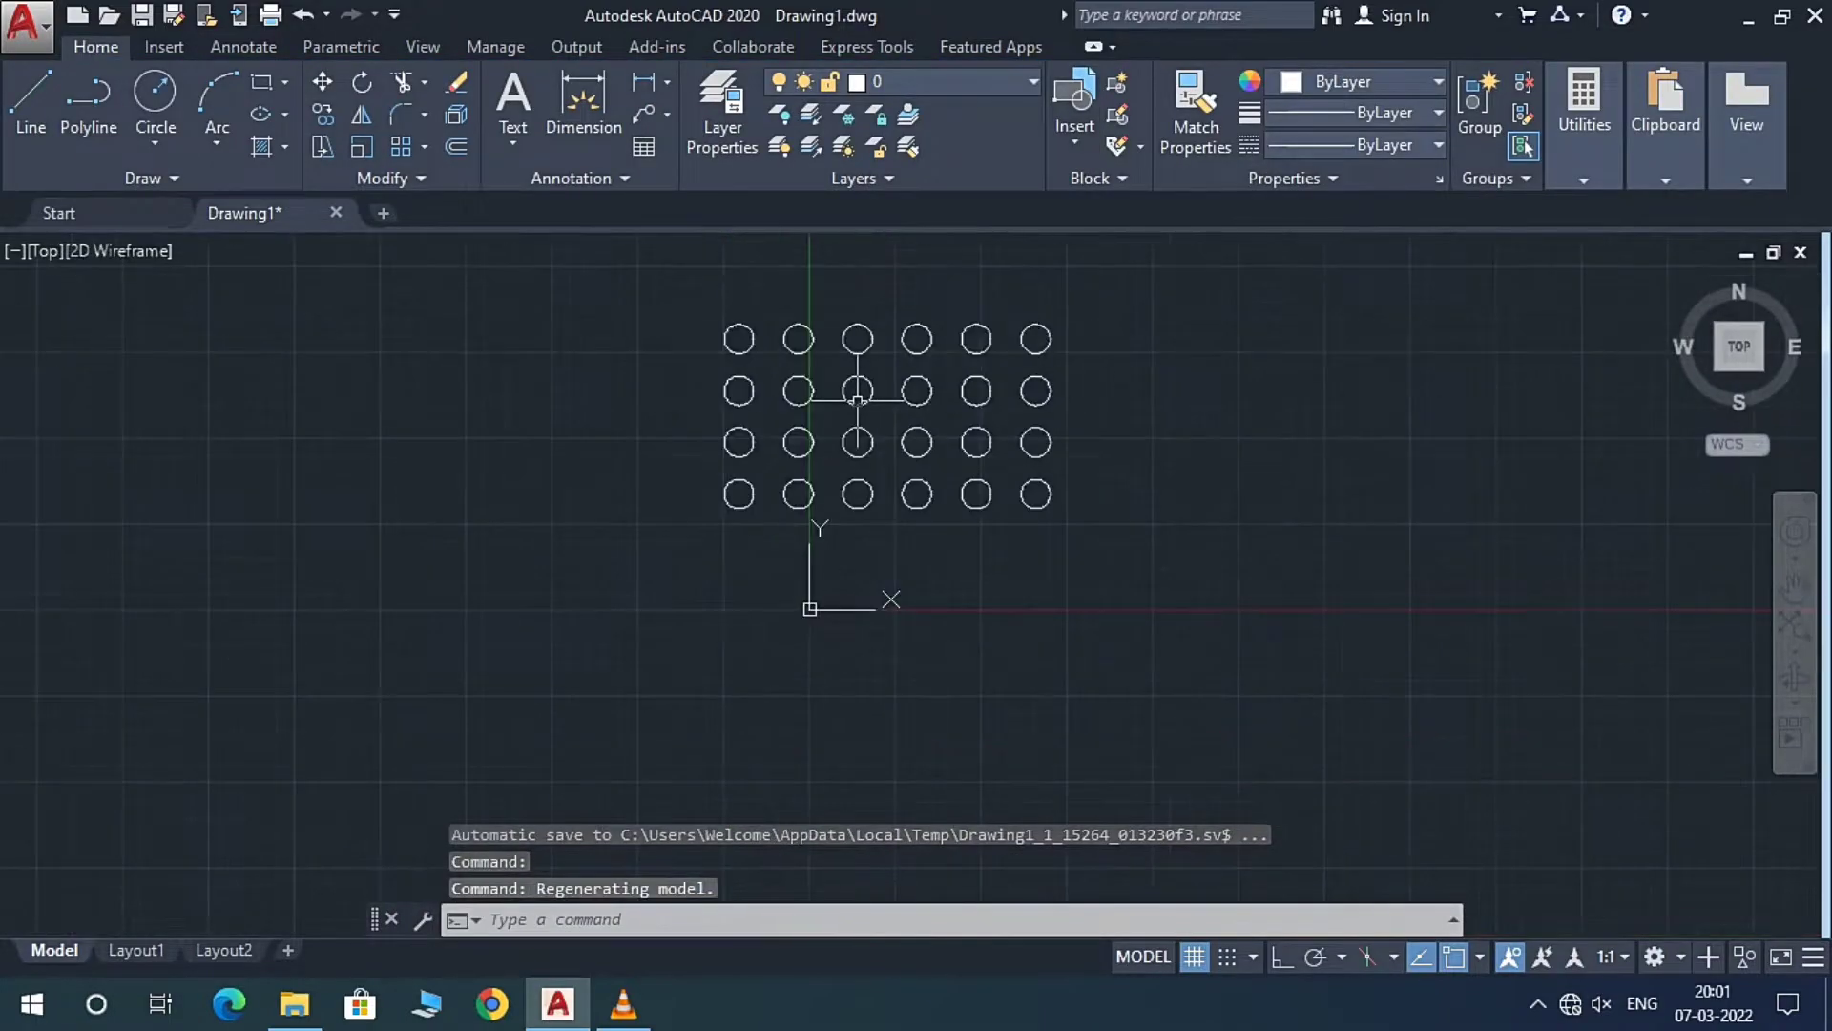
scroll(855, 388, "up", 2)
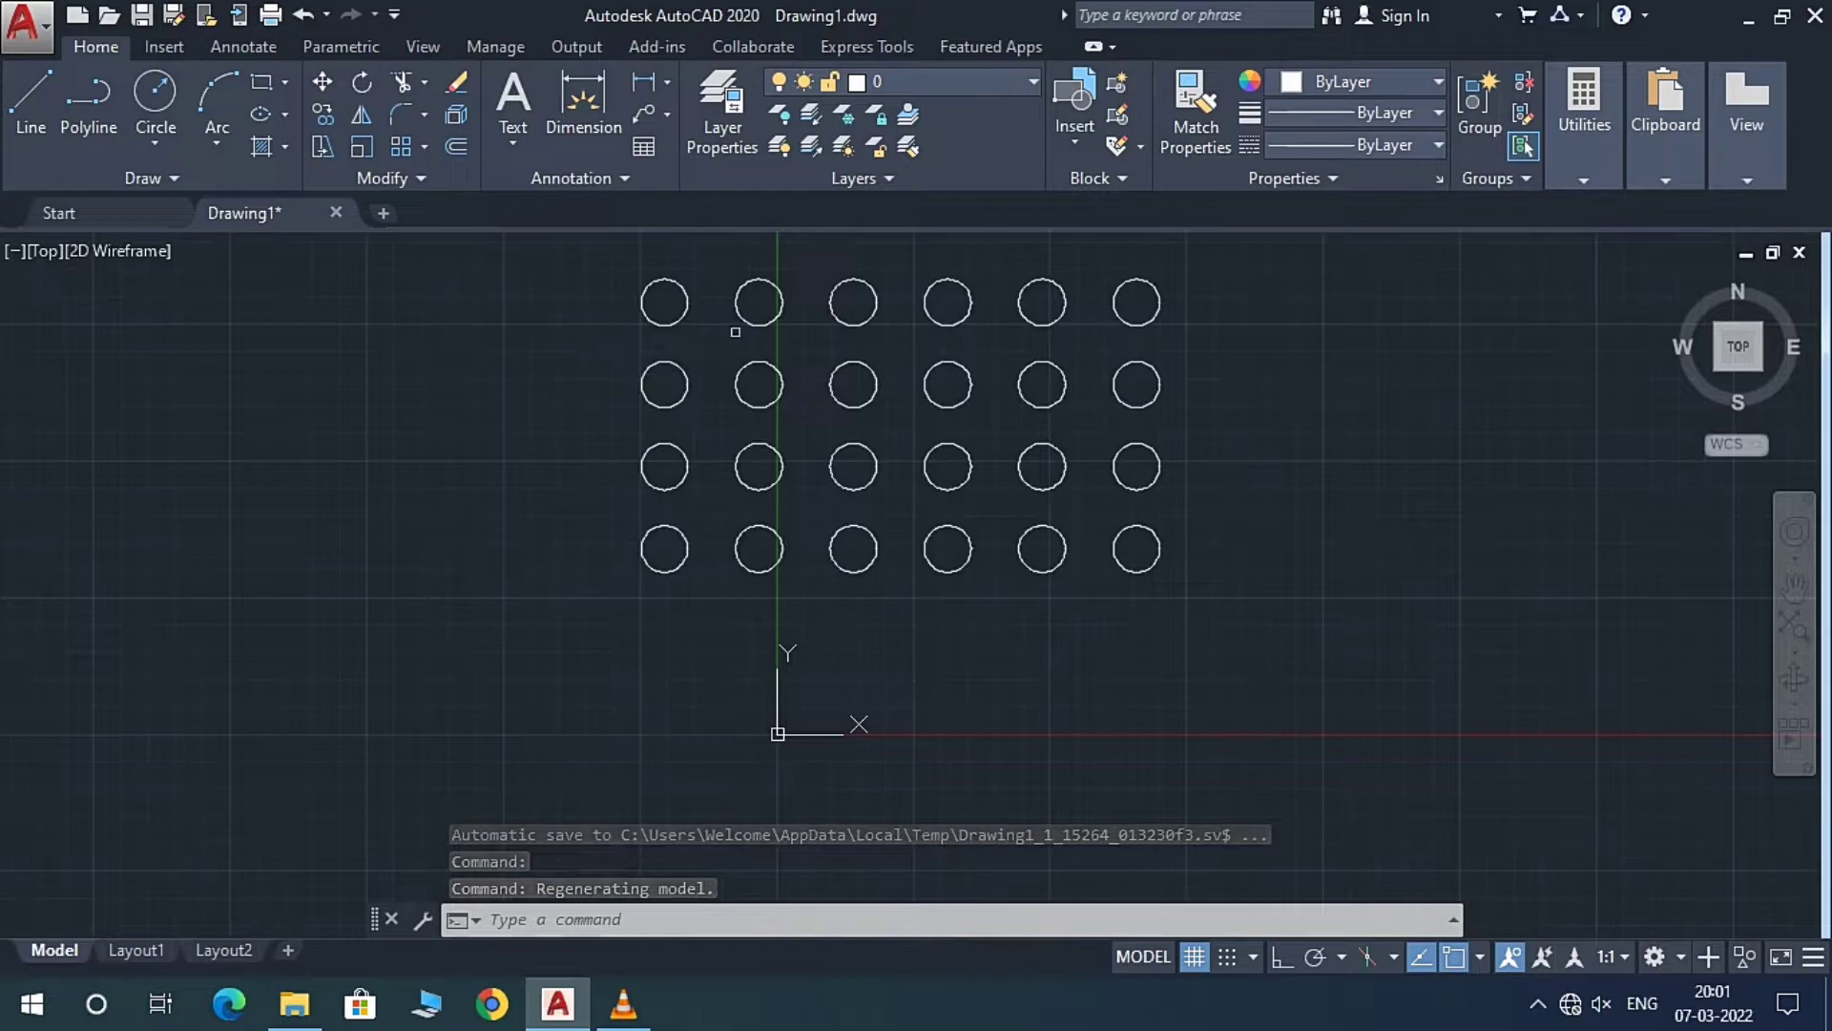
Step: Draw a separate circle, larger than the arrayed ones, below and to the left of the circle array
left_click(423, 146)
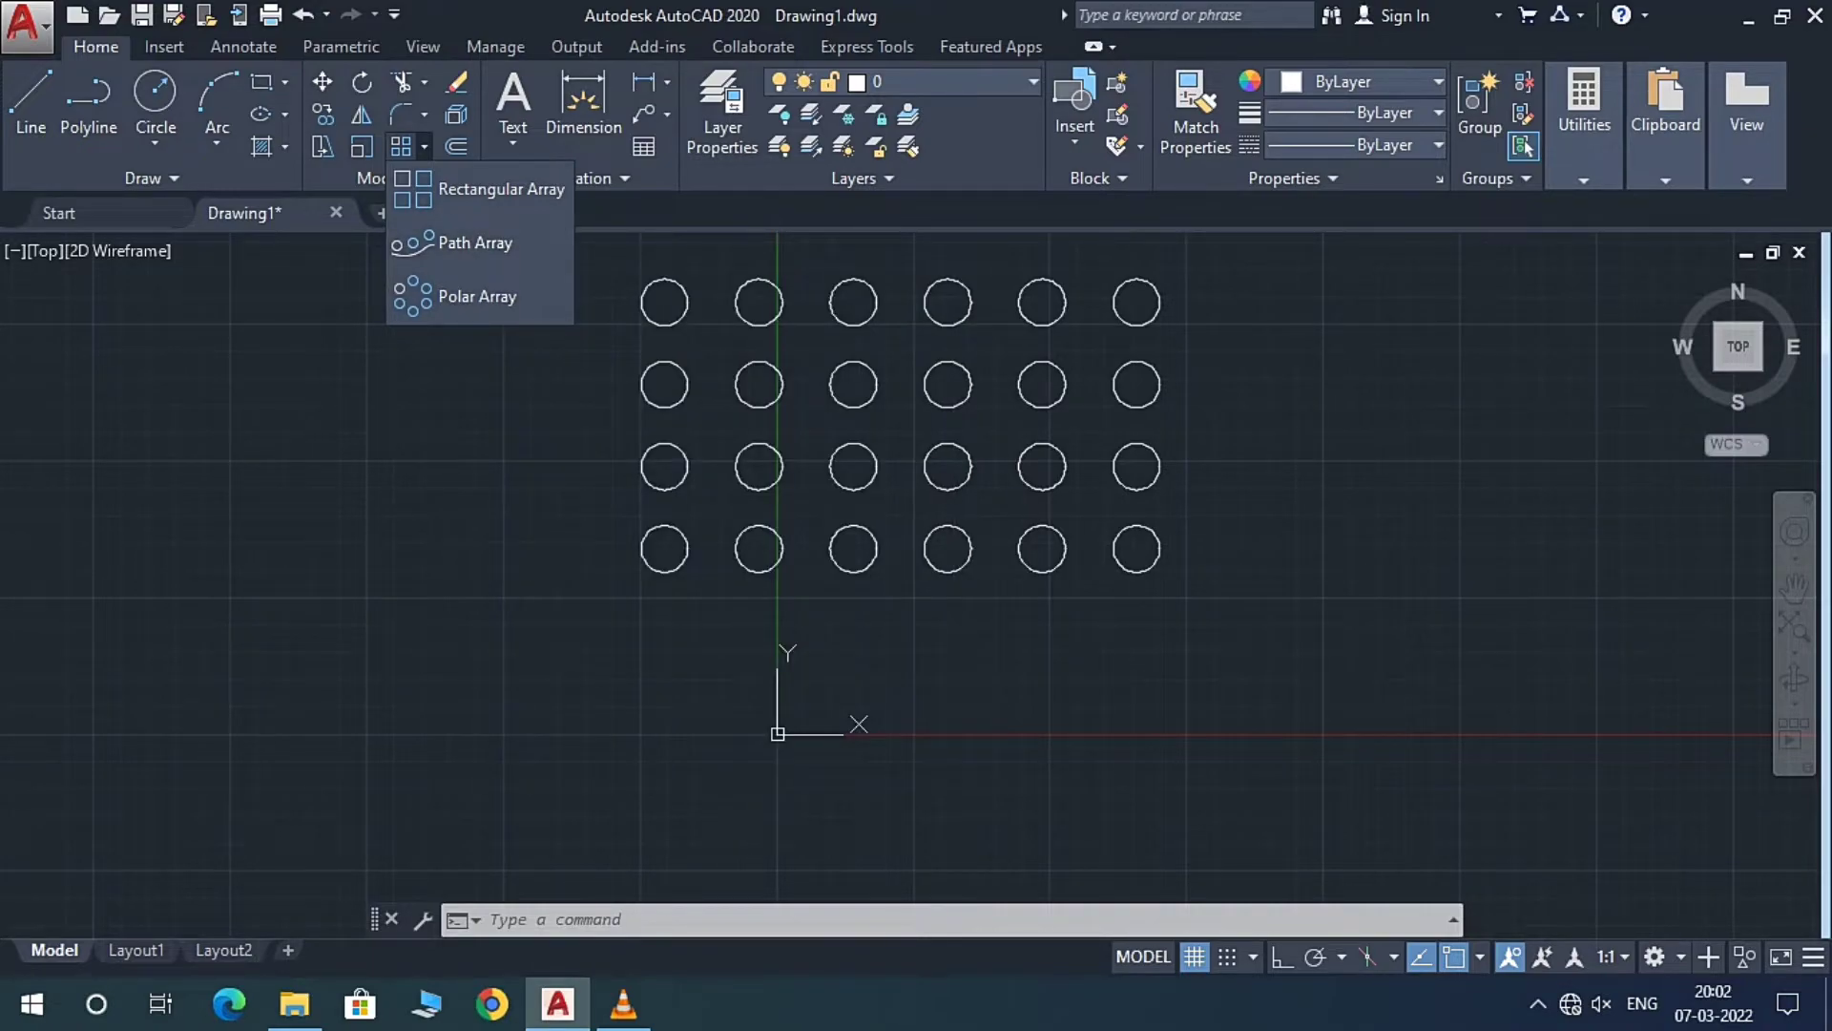
left_click(155, 95)
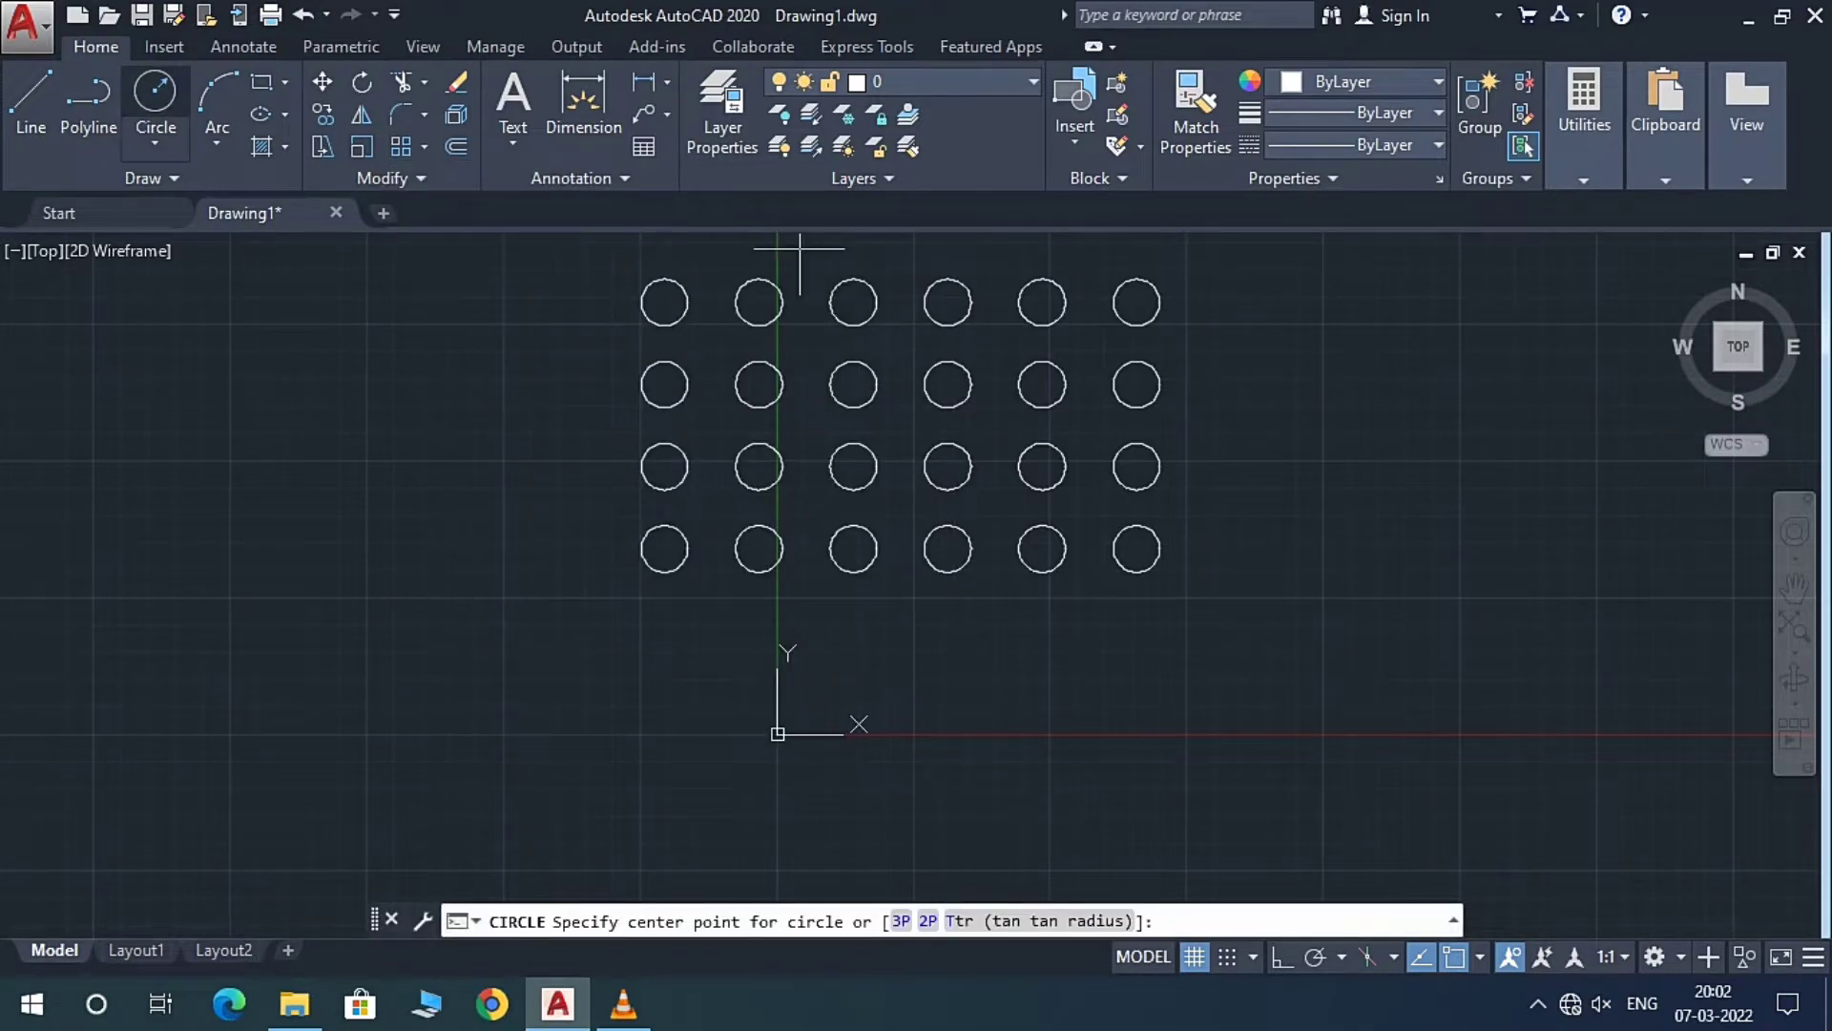
left_click(394, 739)
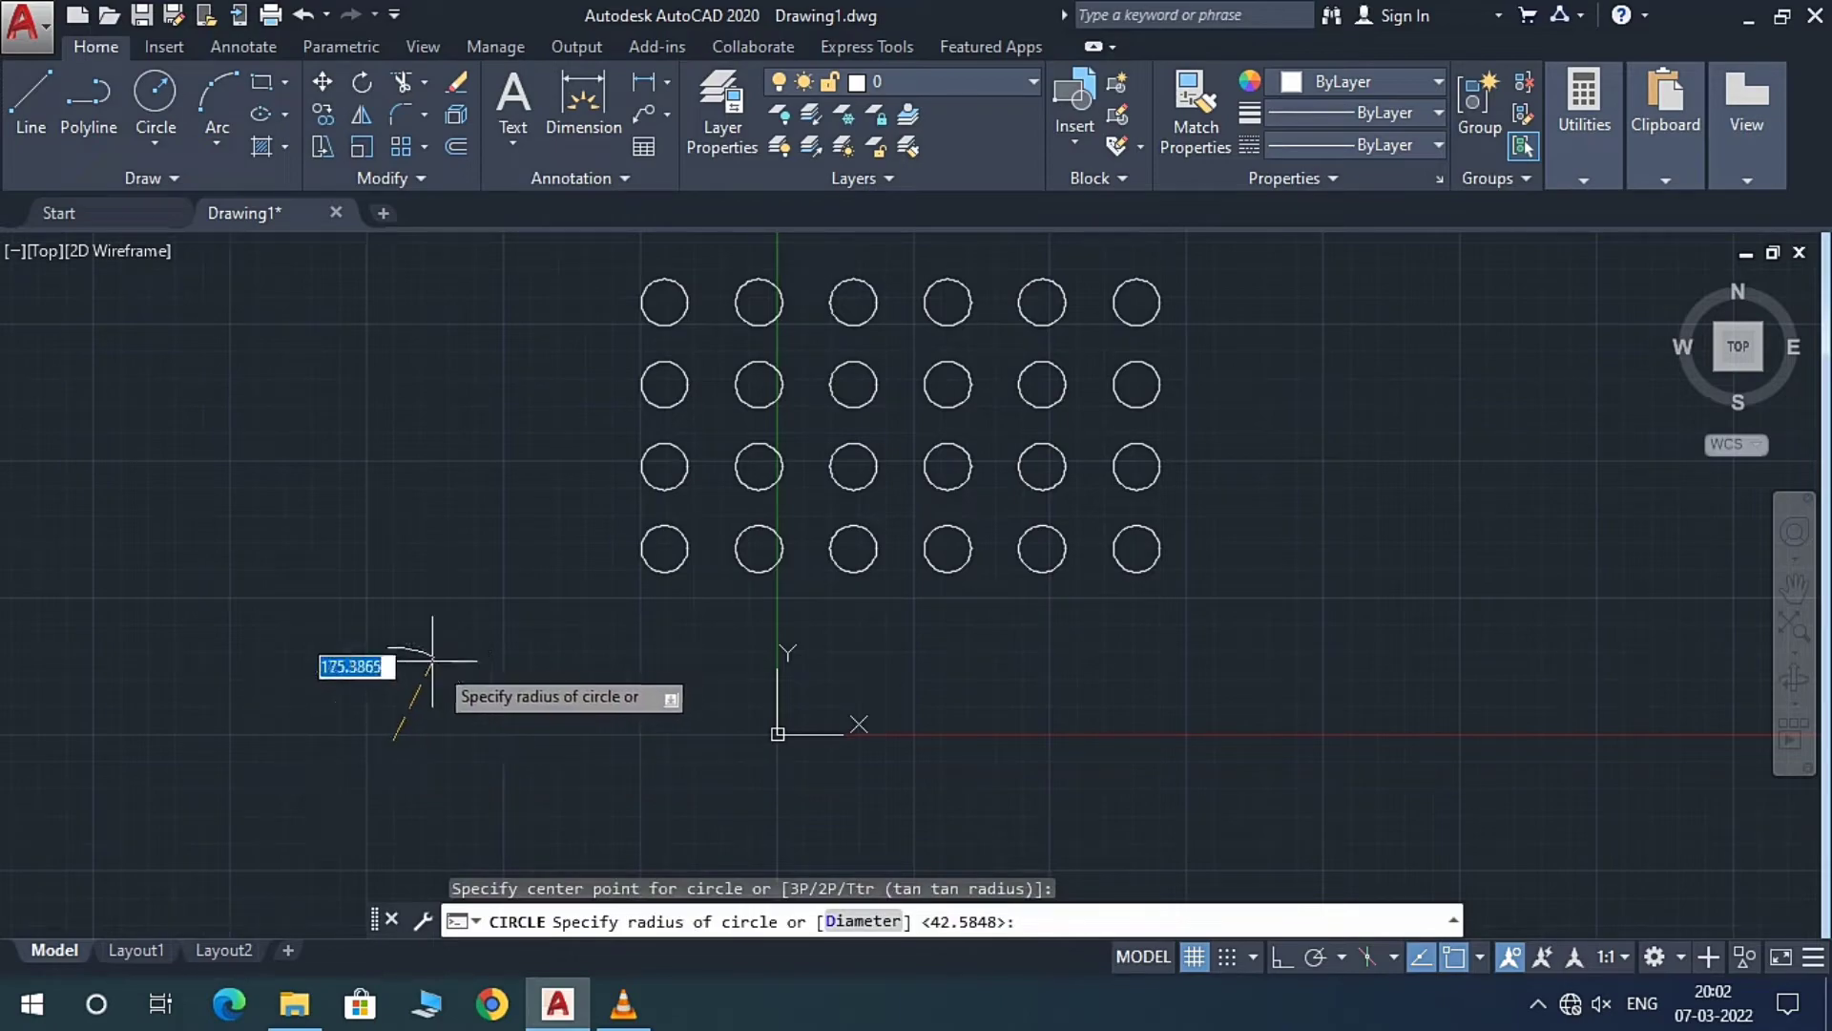
left_click(429, 674)
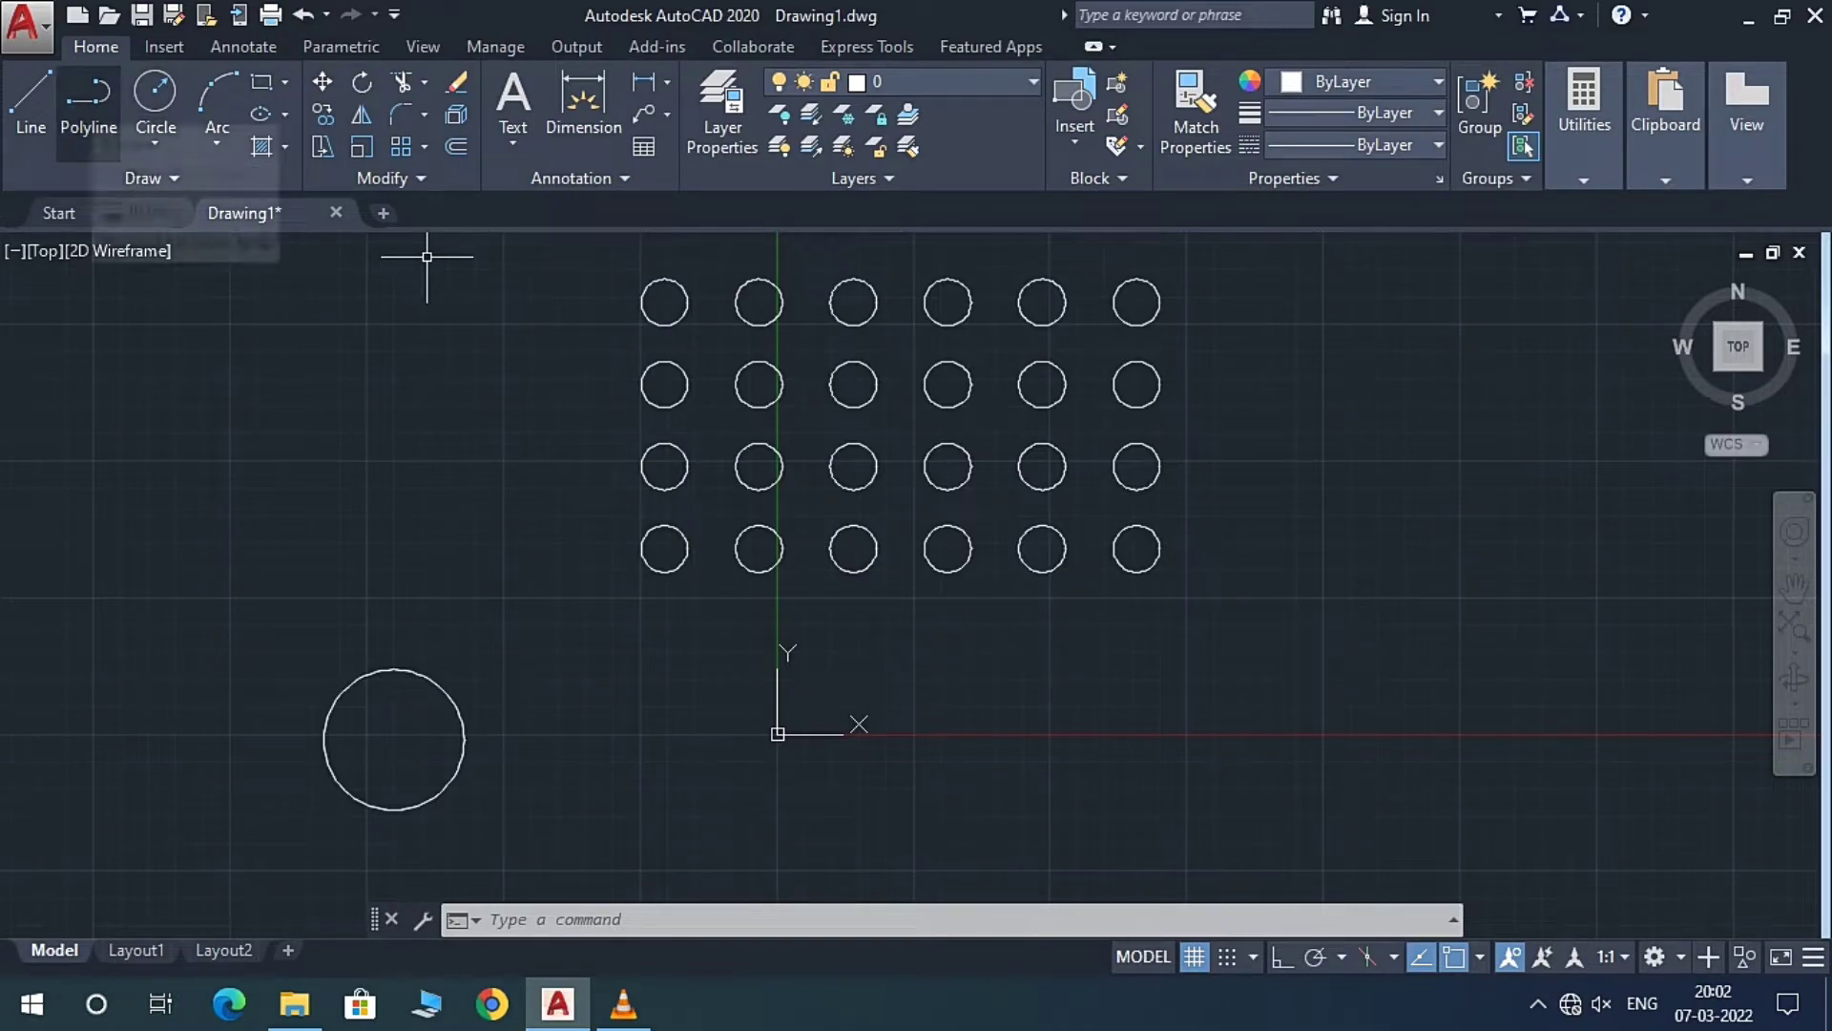
Step: Draw an open zigzag polyline of eight segments, starting below the circle array and rising to the right of it
left_click(87, 105)
scroll(559, 517, "down", 2)
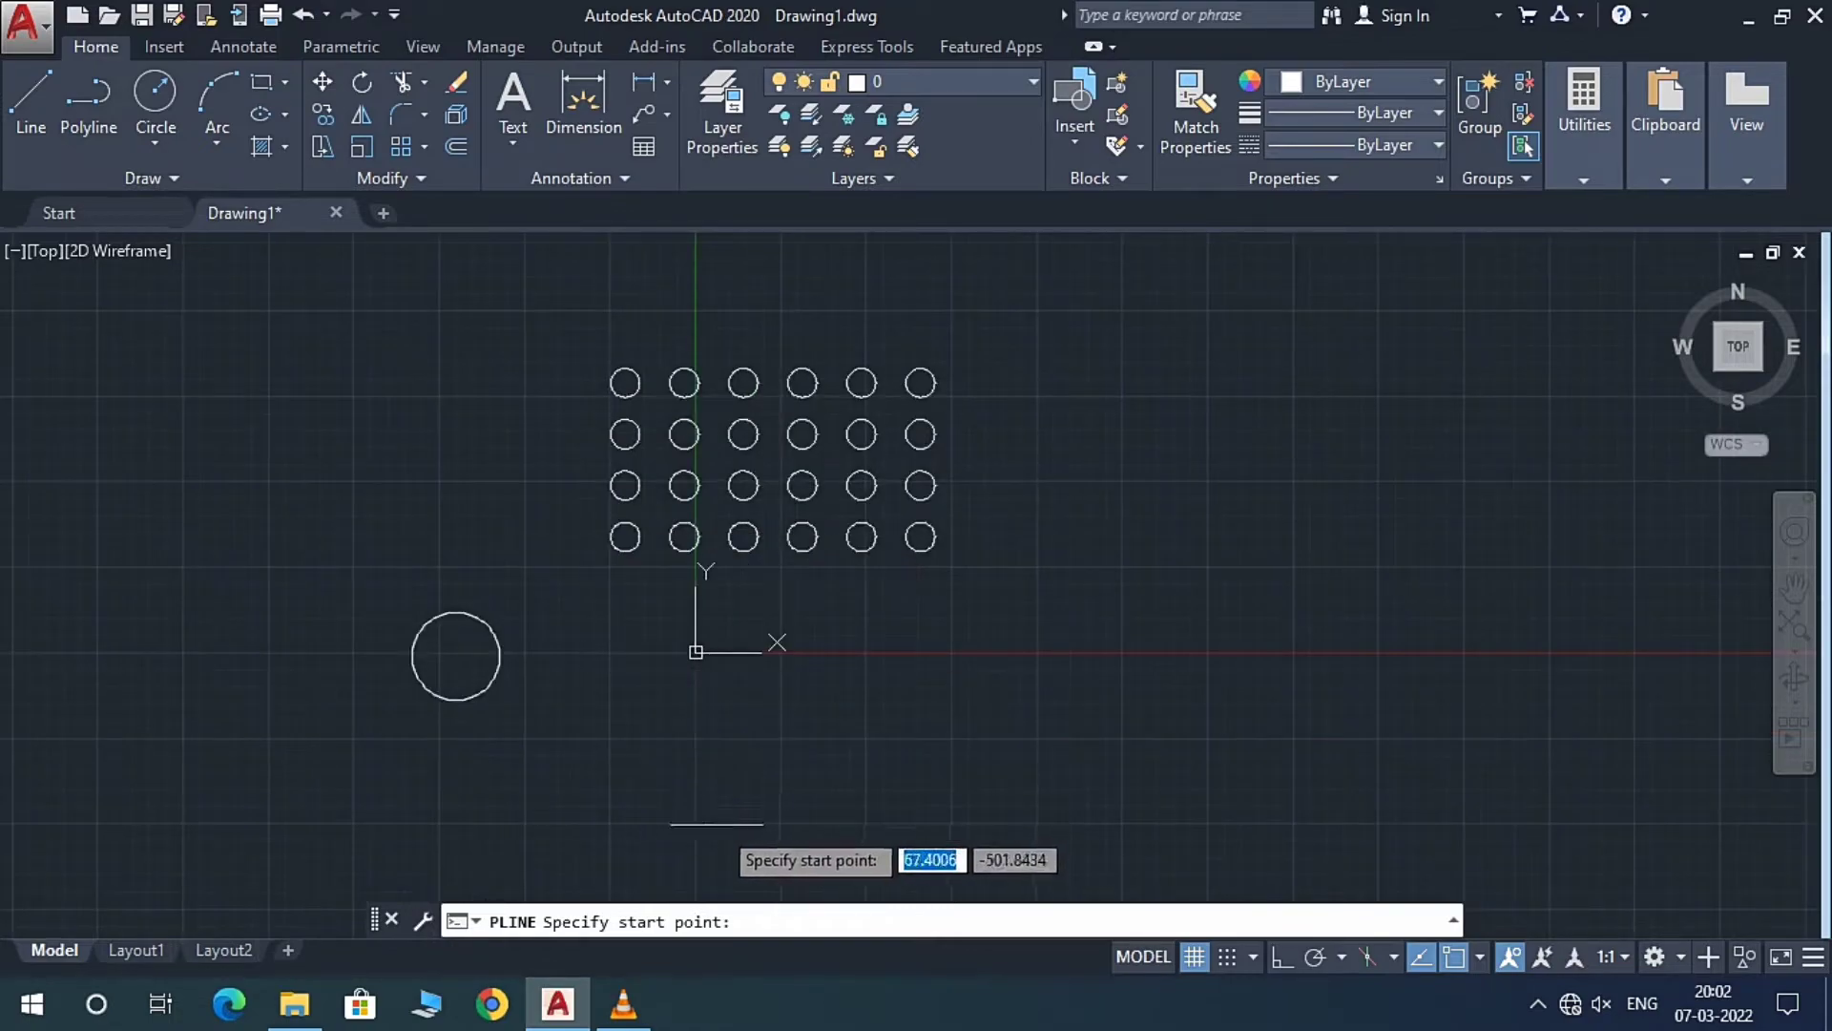
left_click(668, 780)
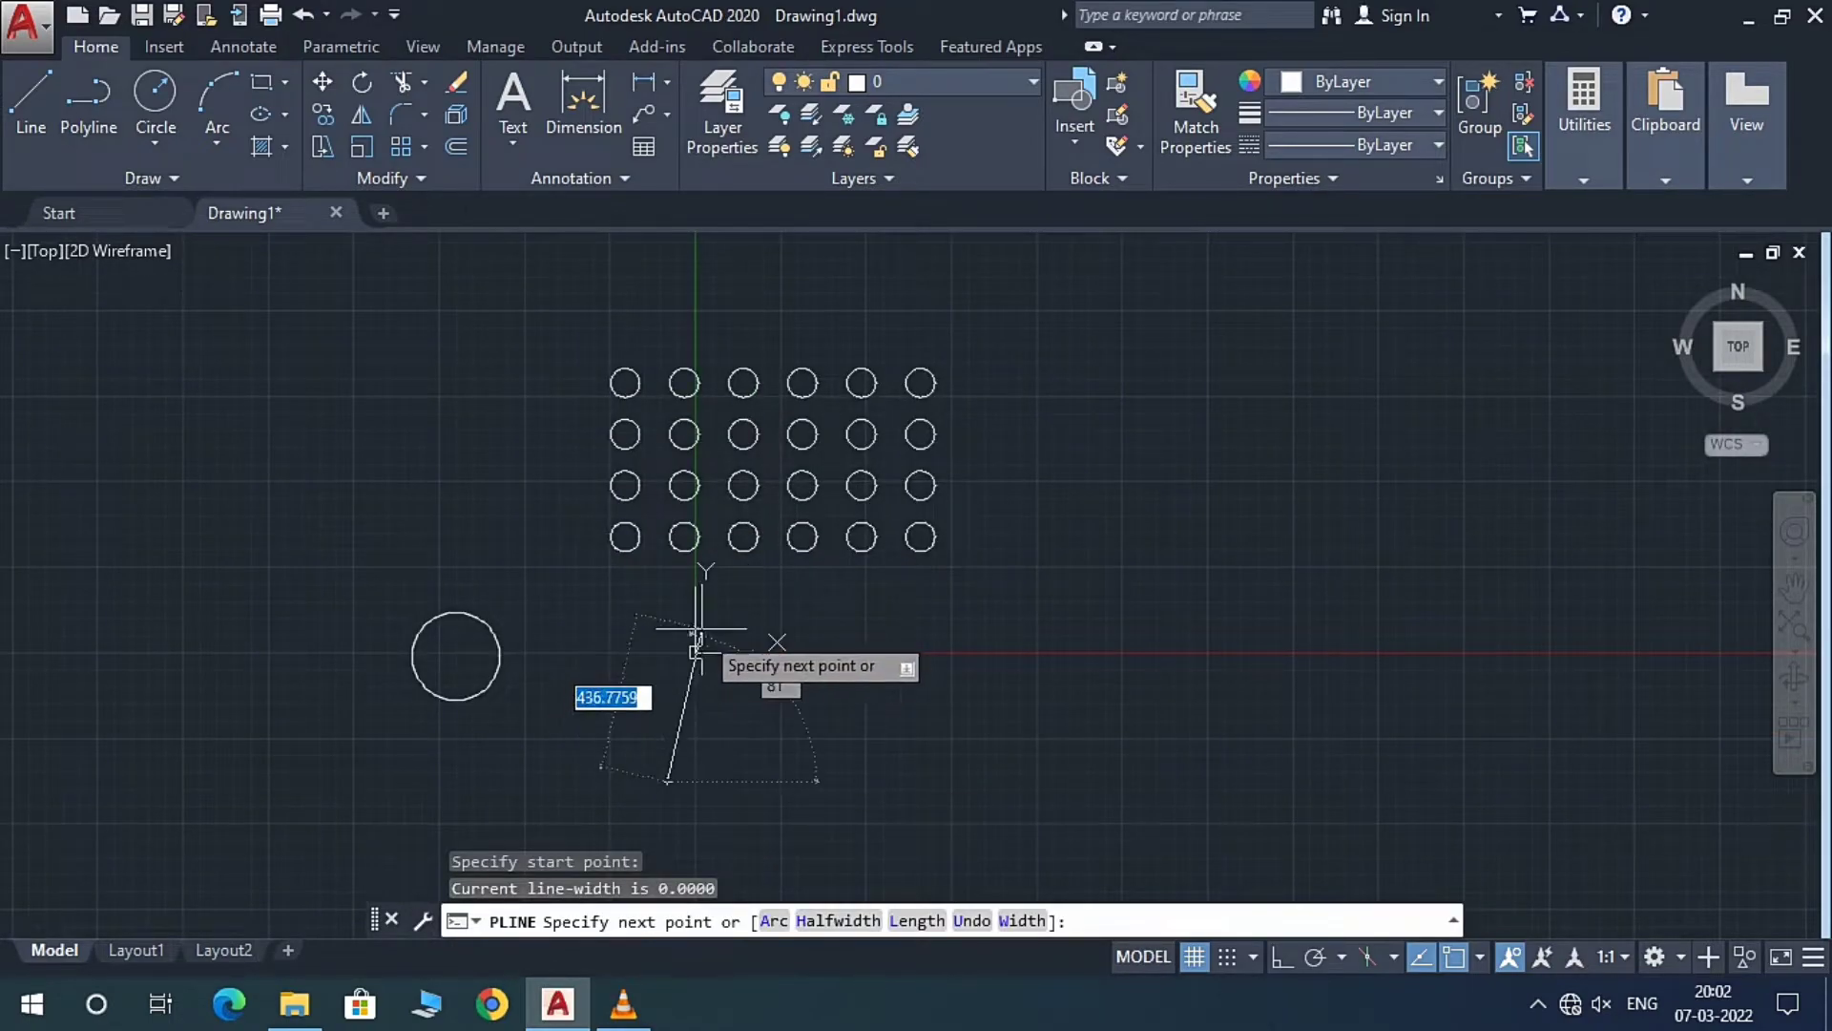
left_click(777, 601)
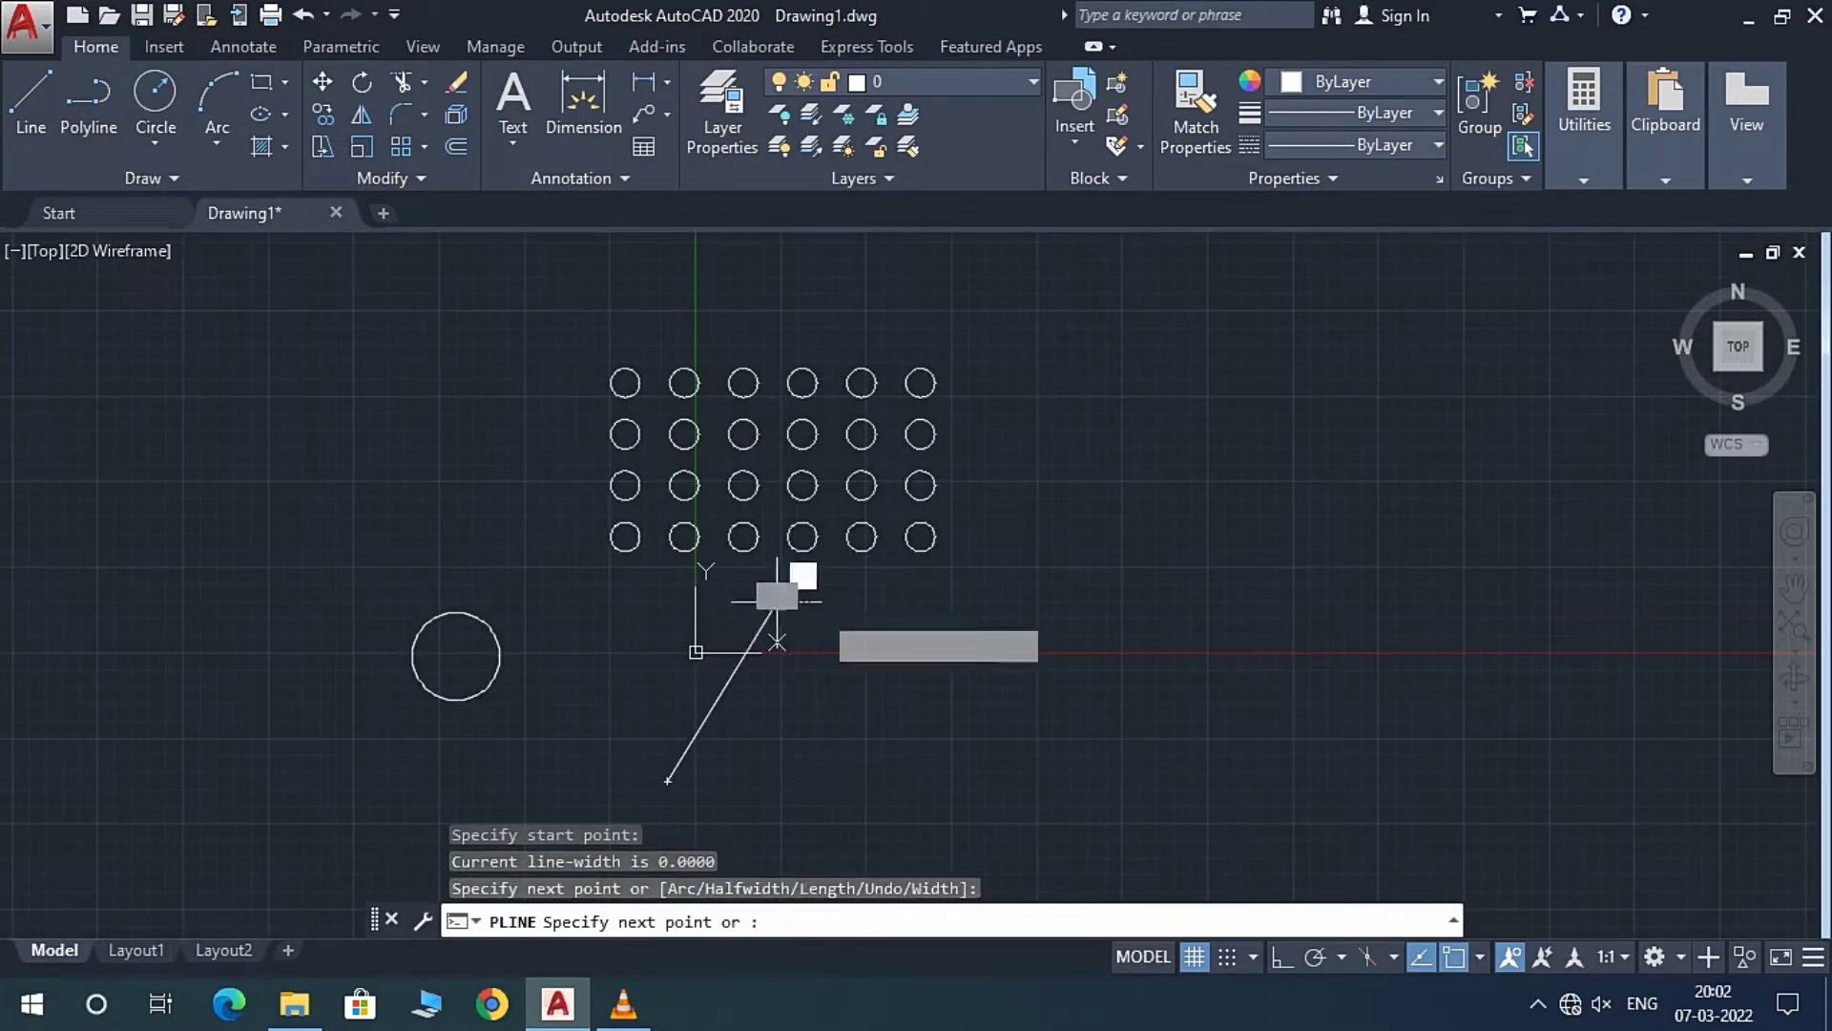
left_click(973, 769)
left_click(1123, 581)
left_click(1262, 740)
left_click(1344, 498)
left_click(1475, 677)
left_click(1541, 412)
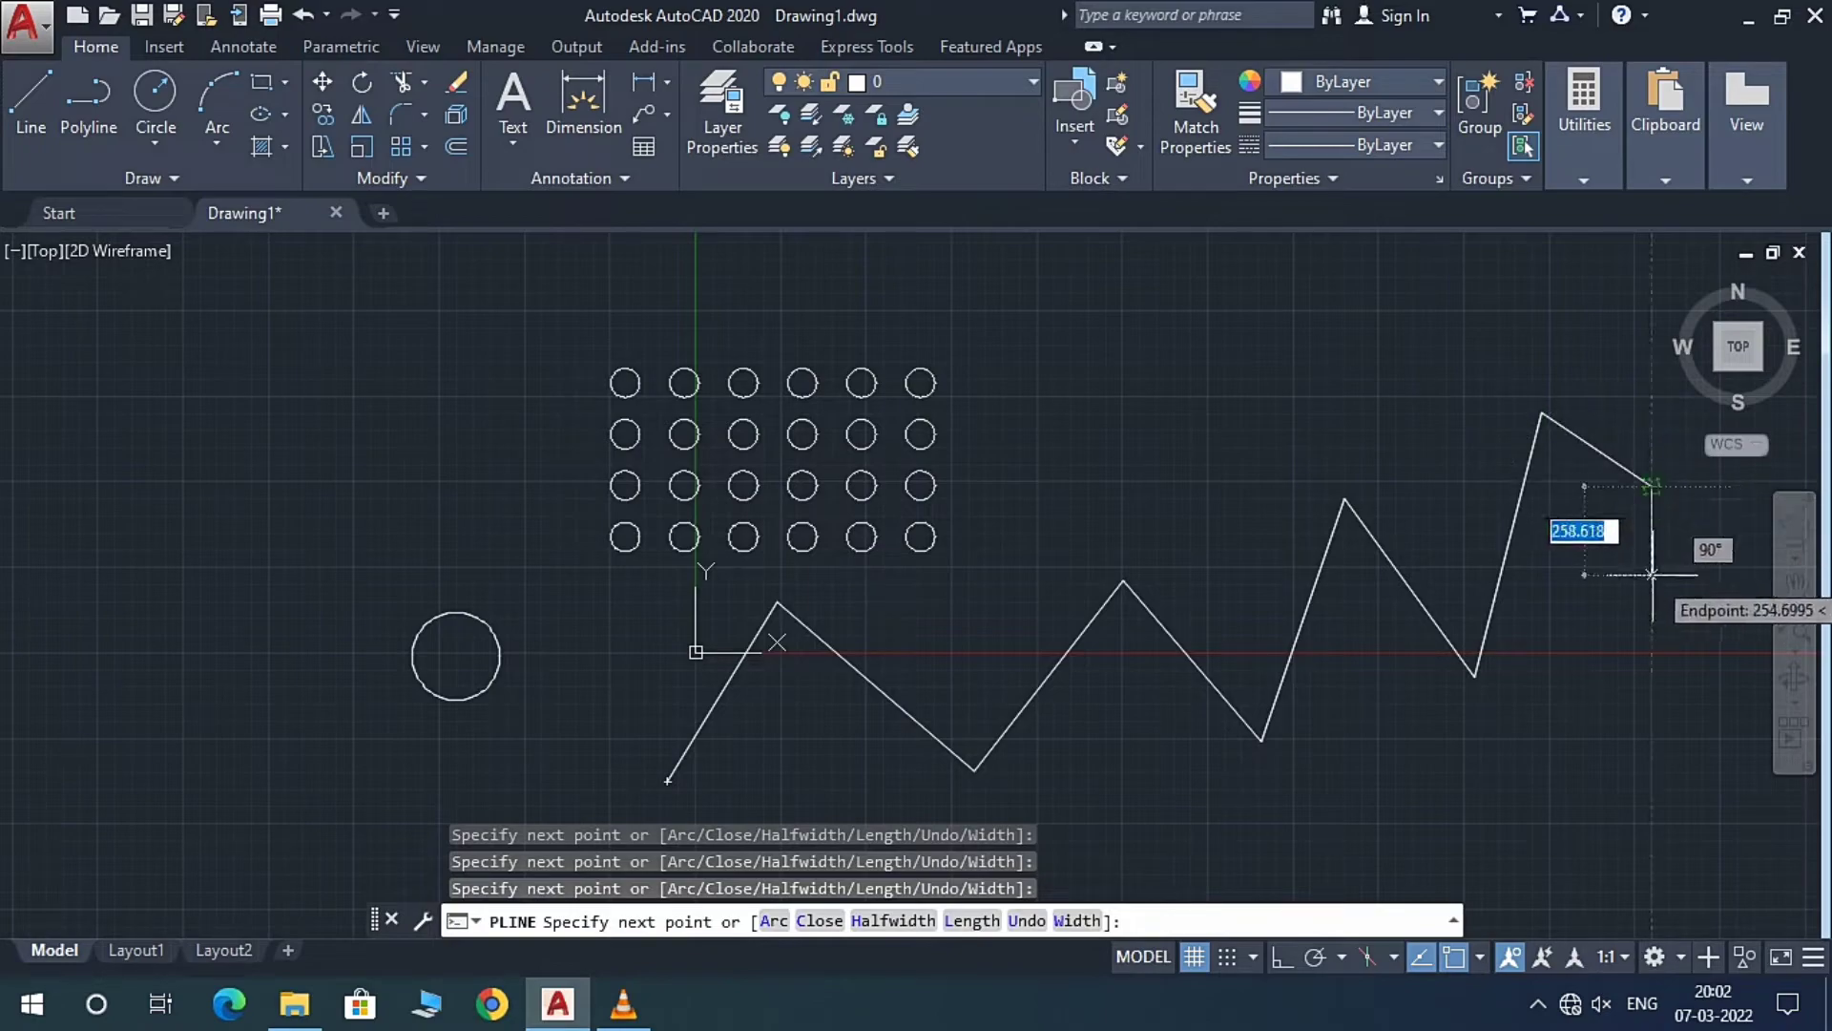
key("Escape")
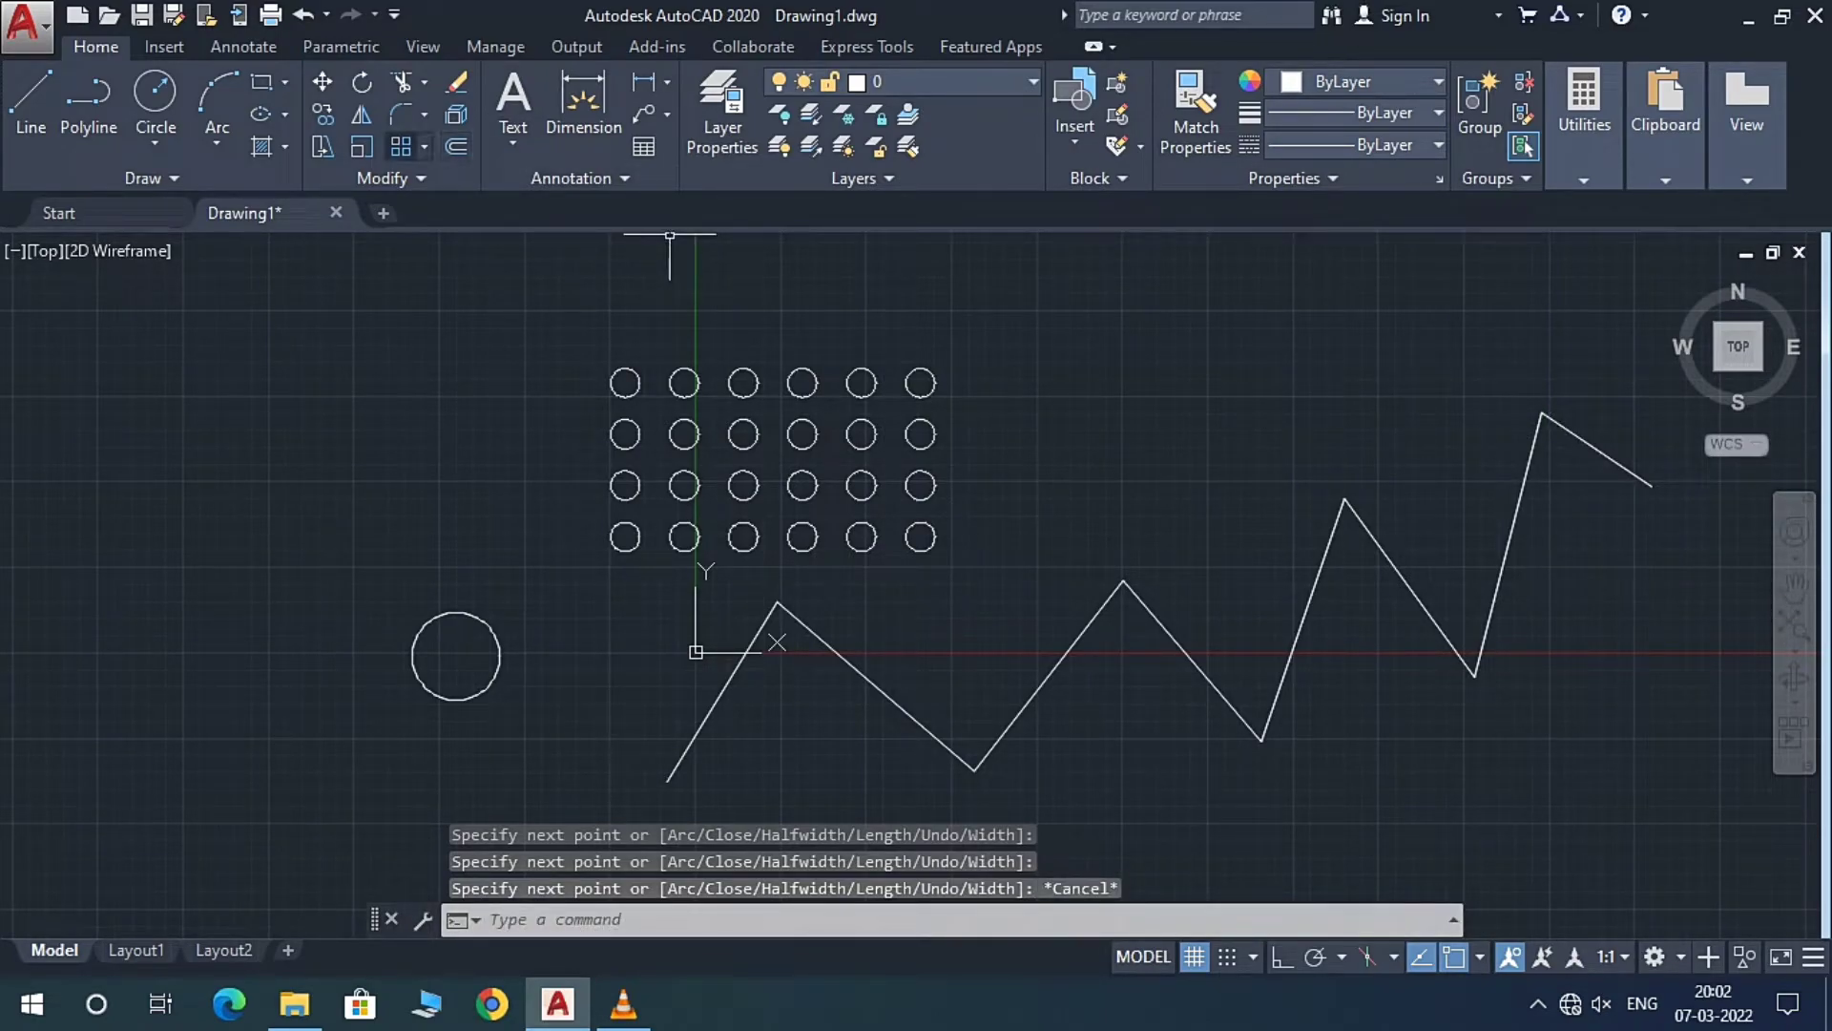
Step: Create a path array of the large circle along the zigzag polyline
left_click(425, 146)
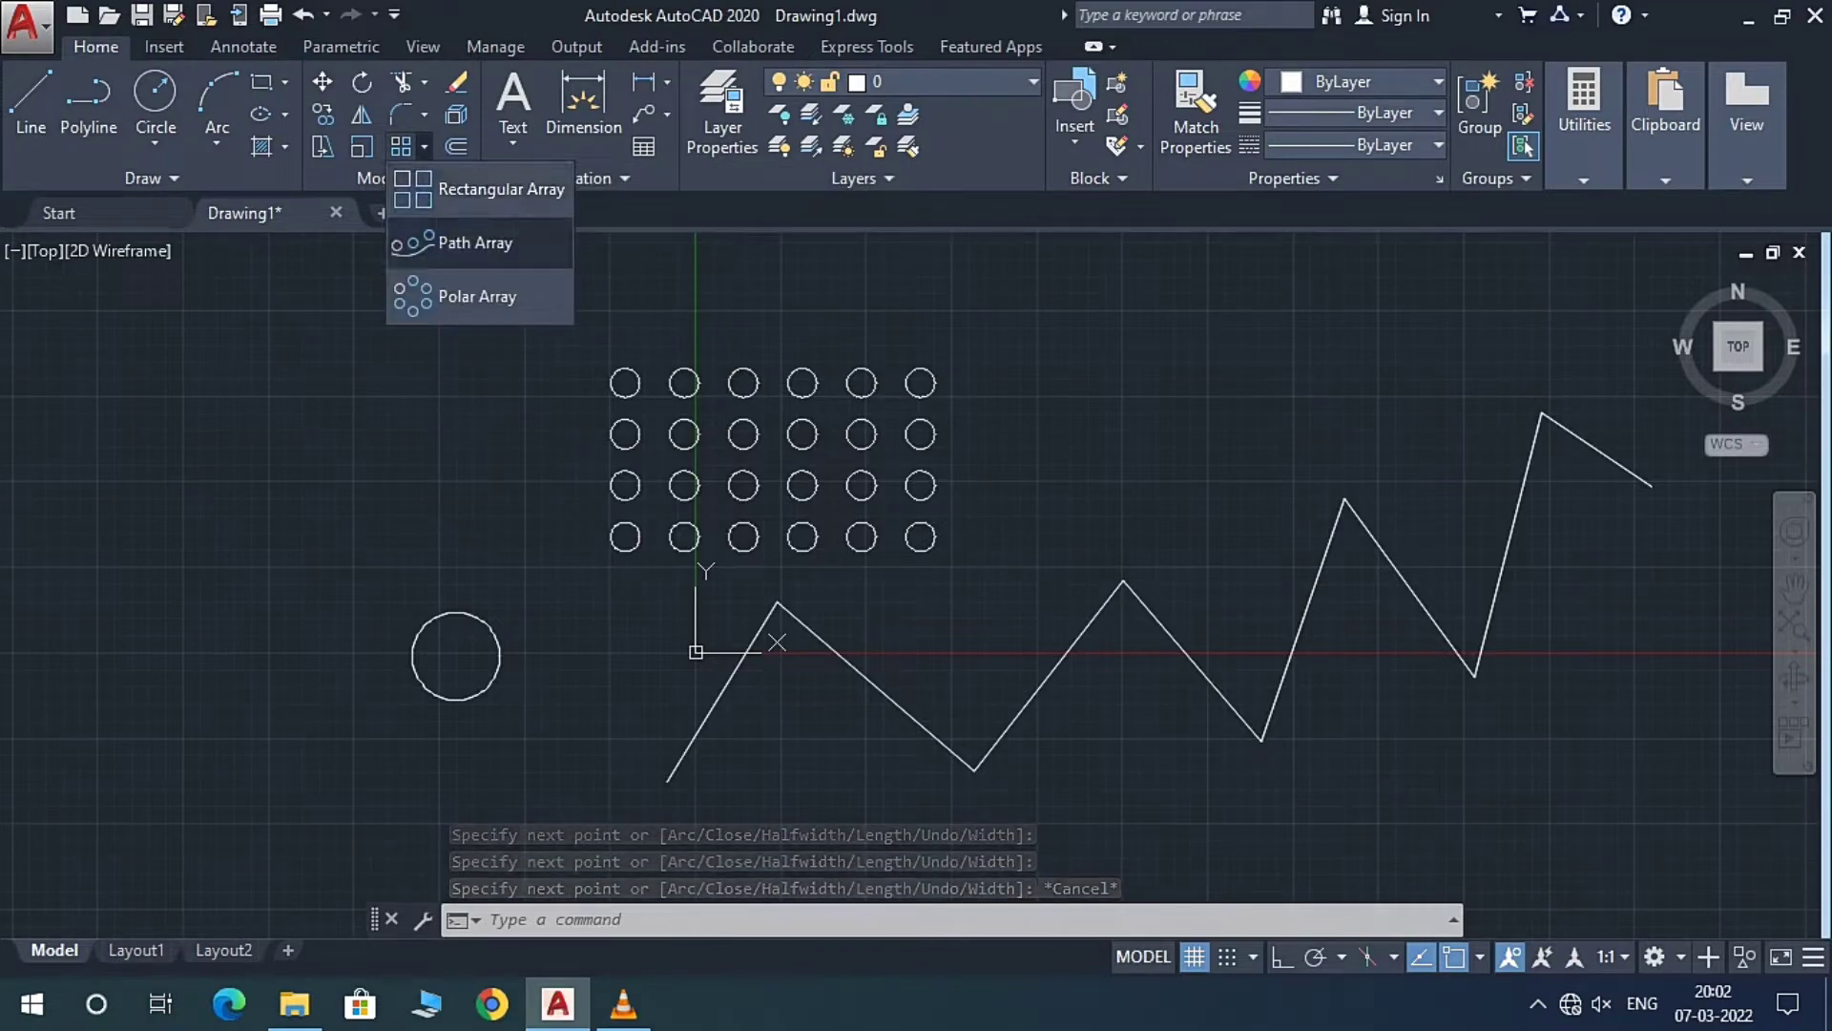
left_click(458, 243)
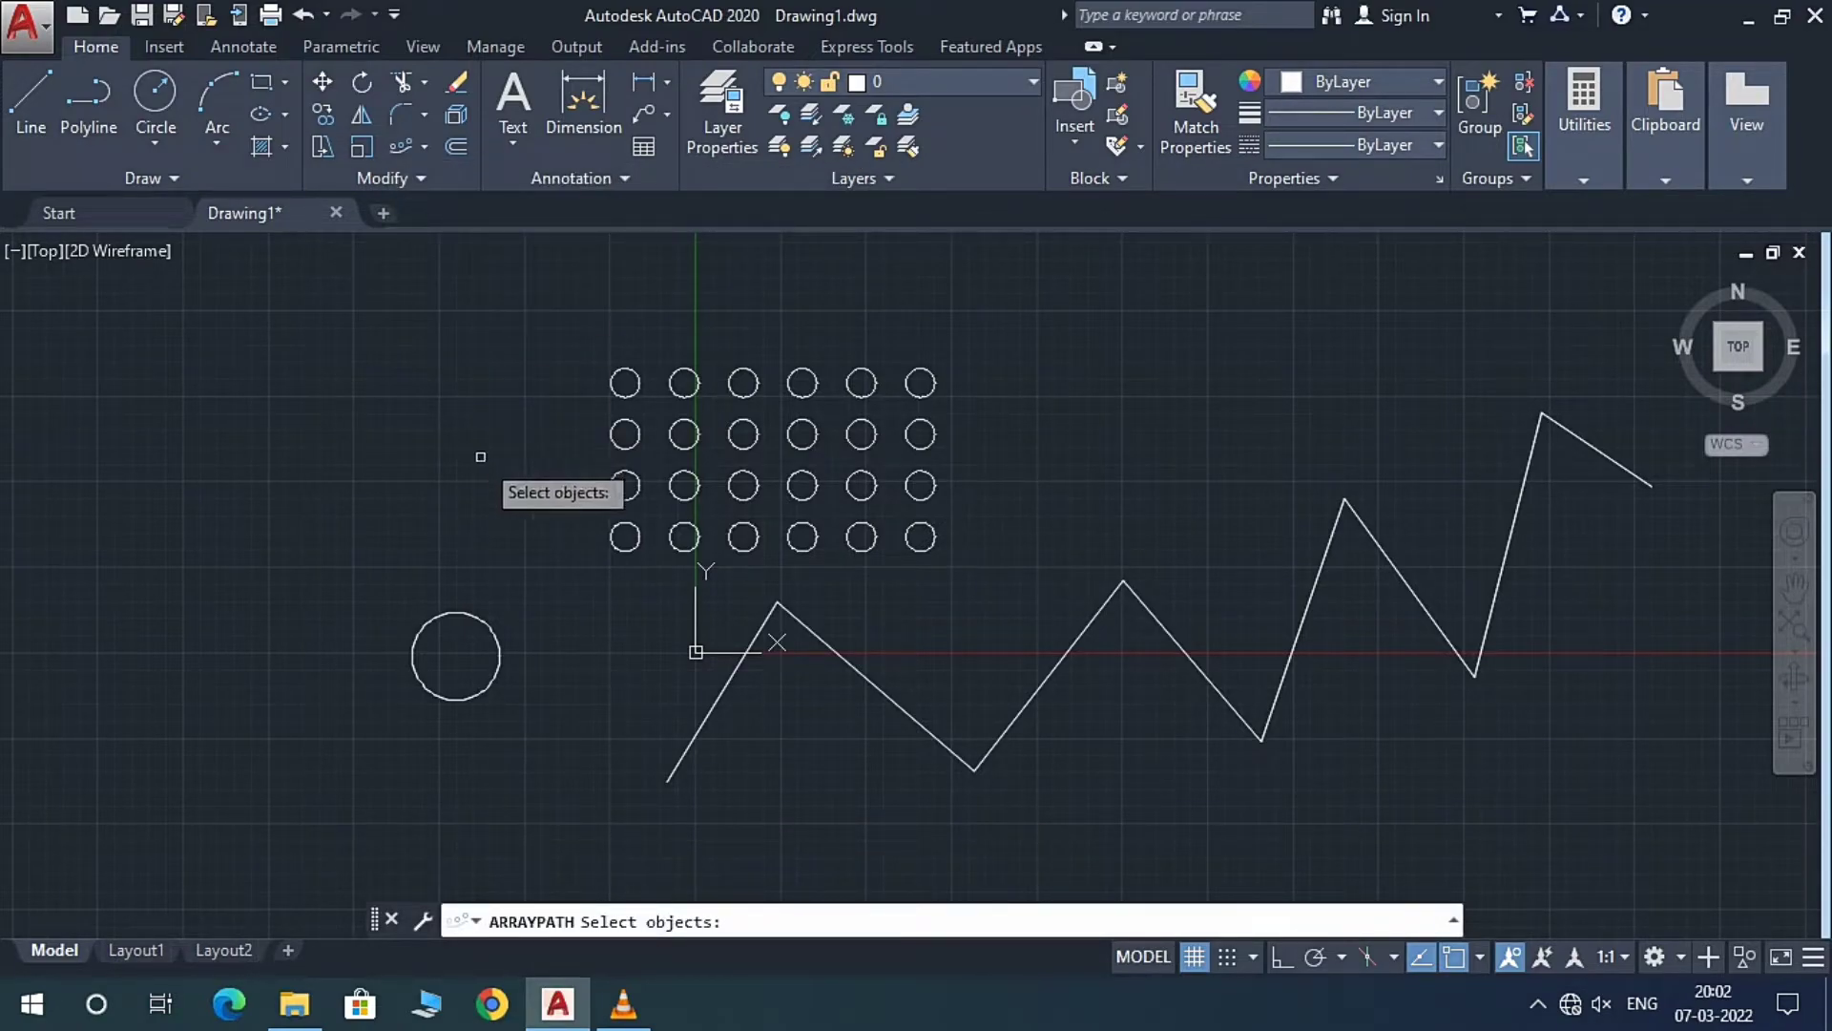
left_click(492, 630)
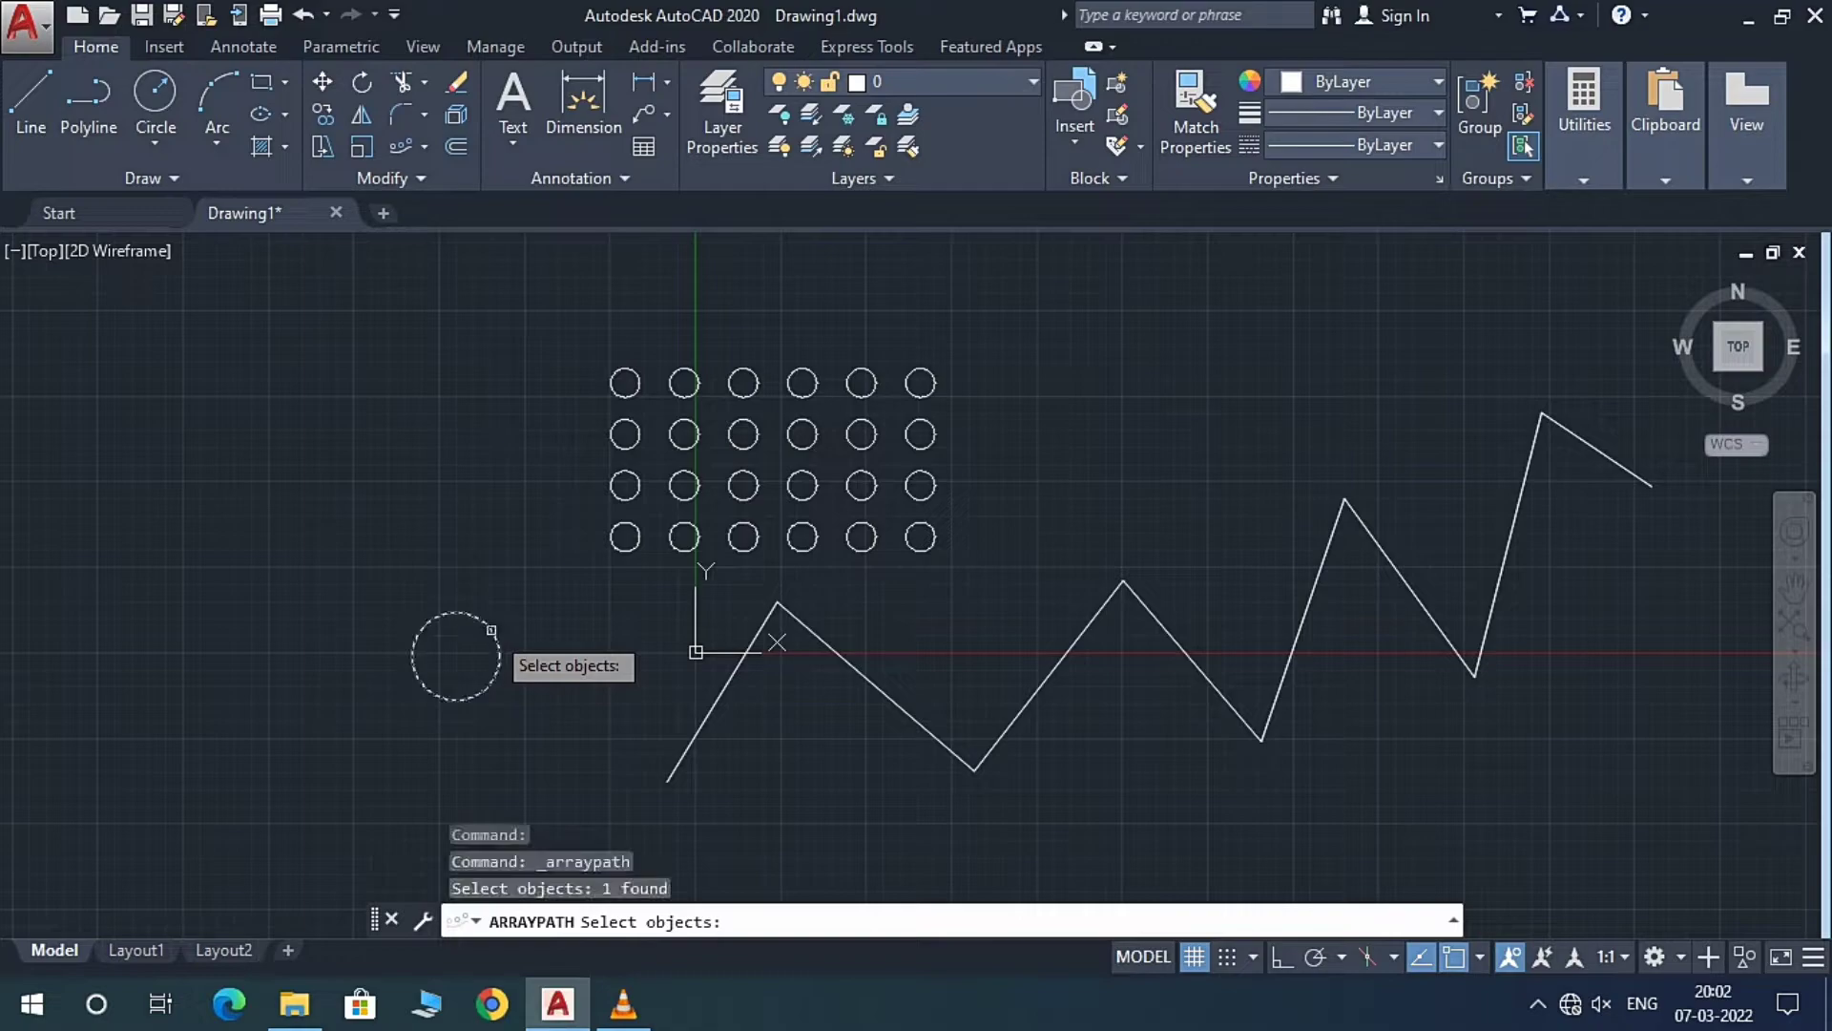
key("Return")
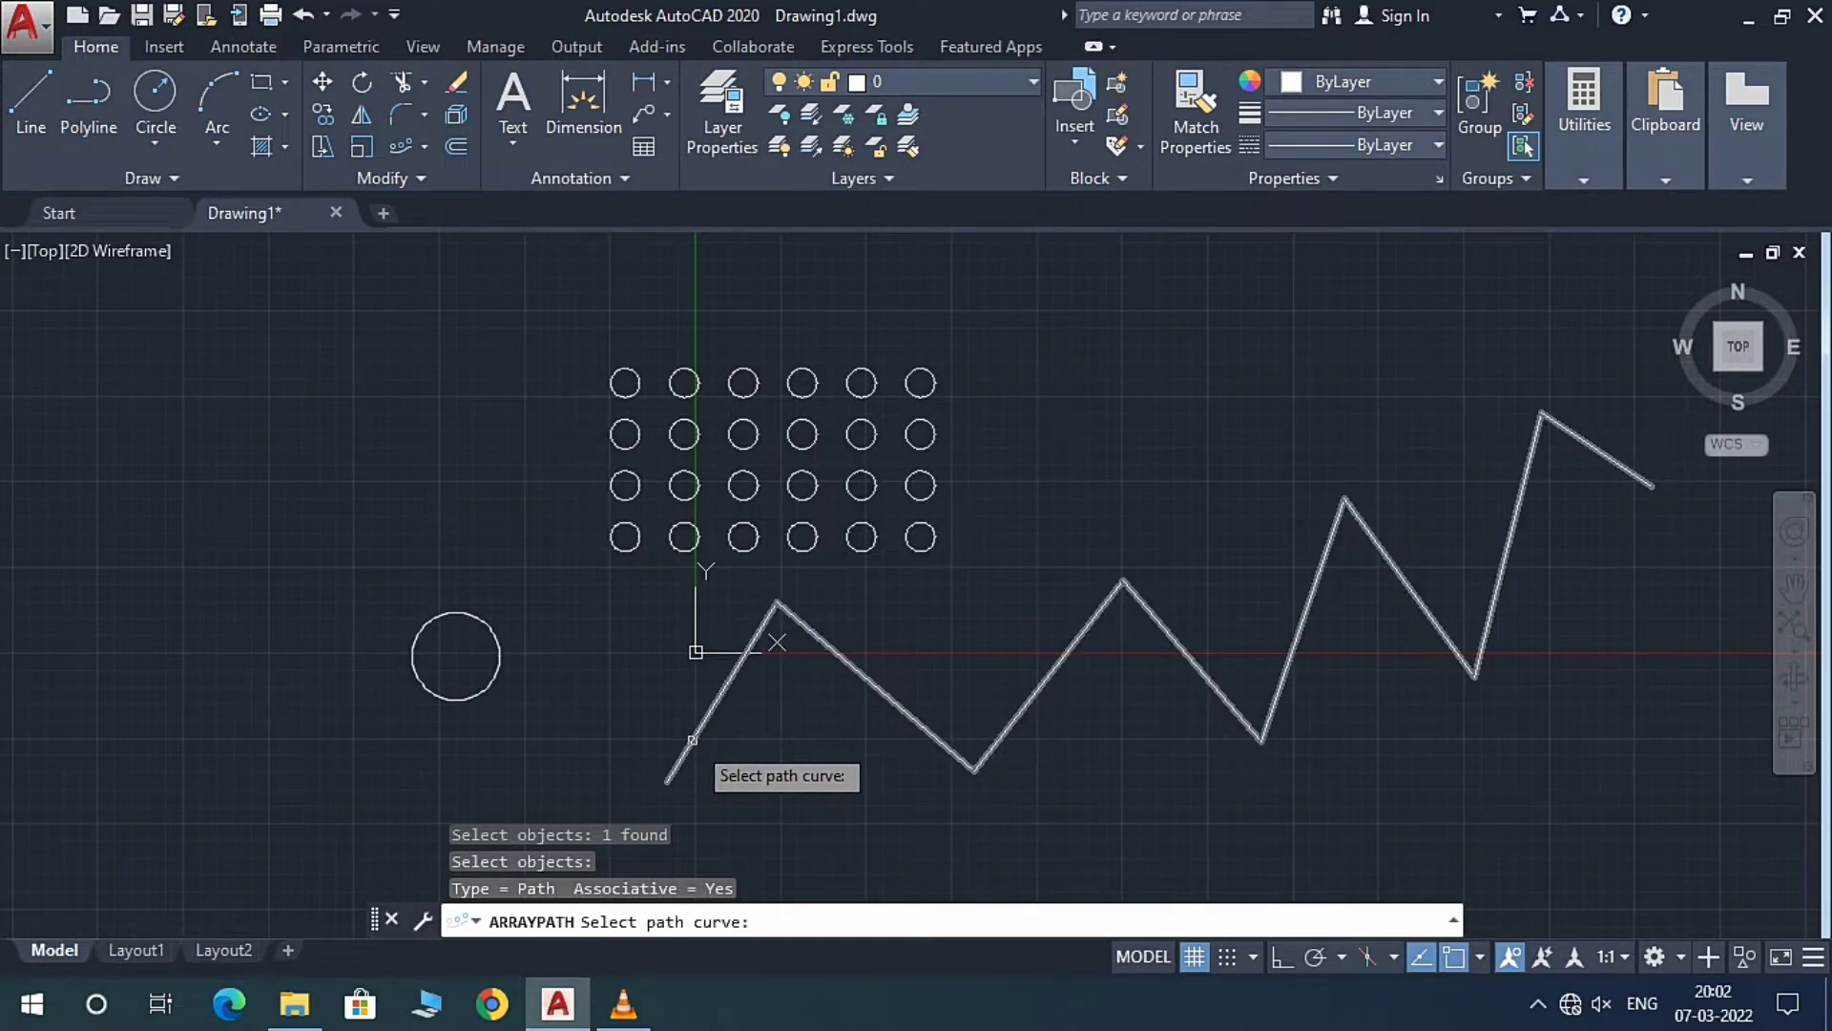
left_click(777, 642)
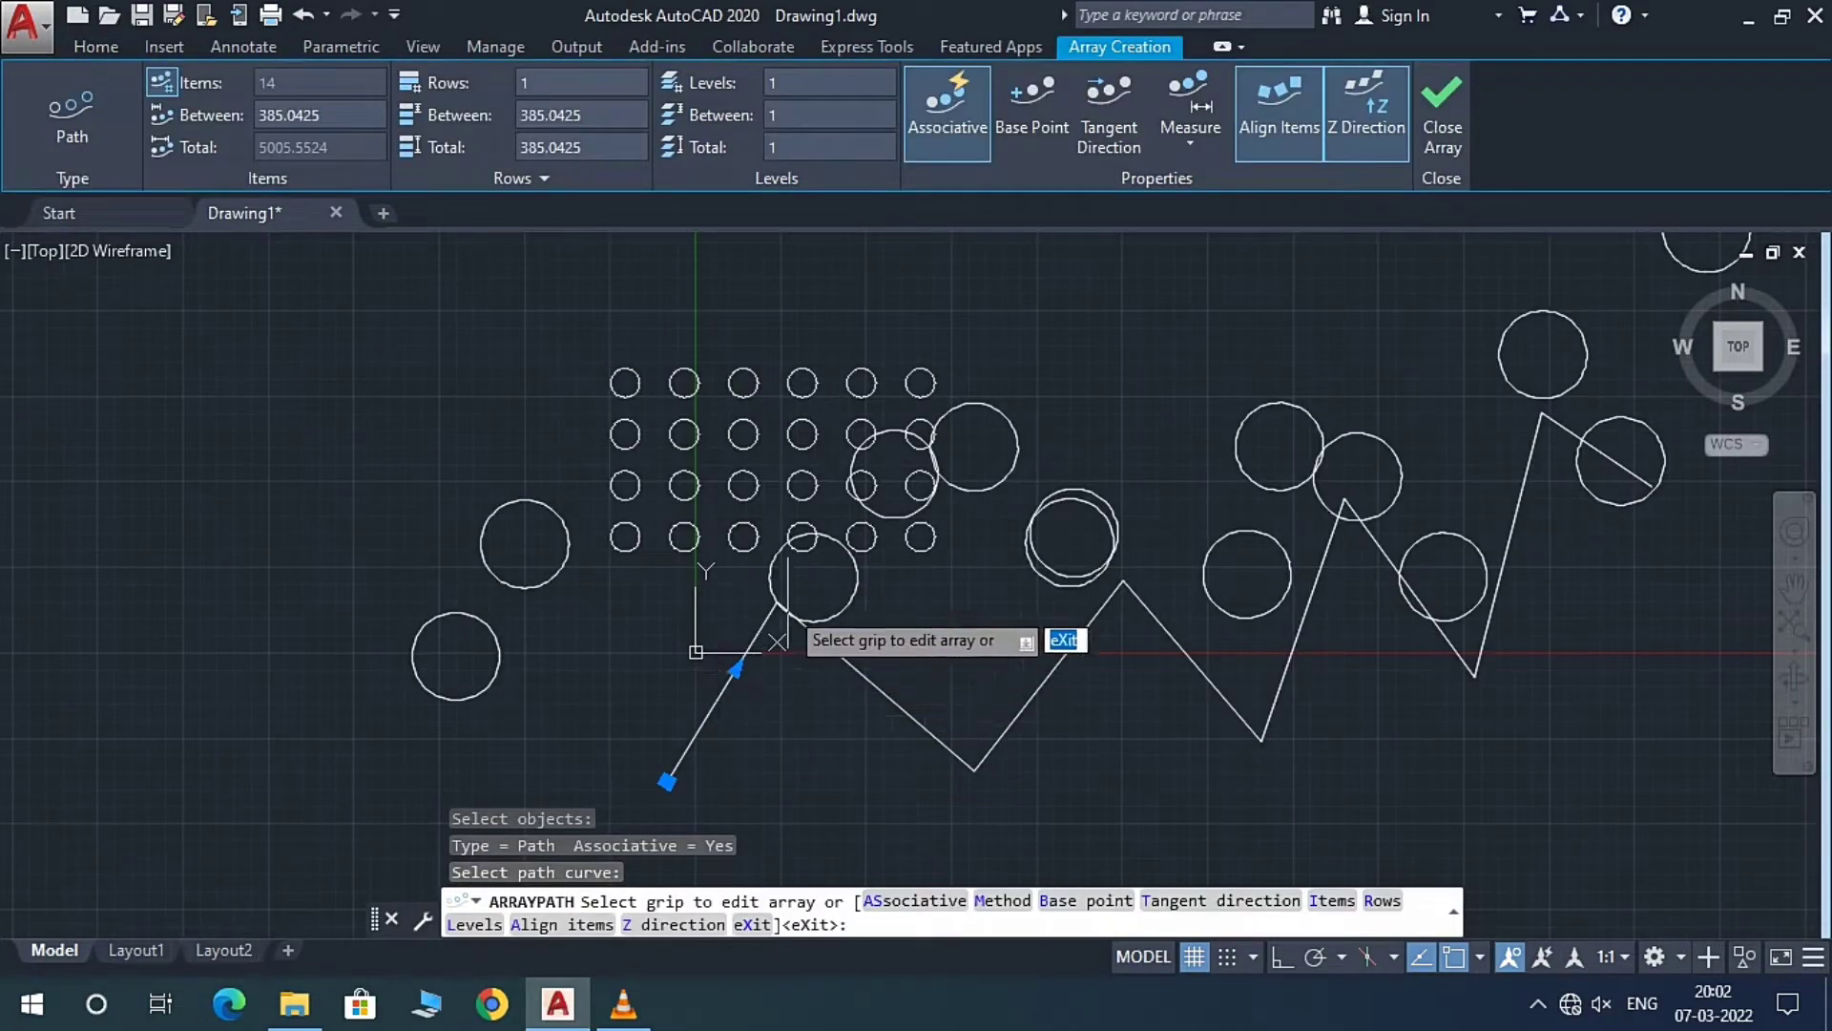
scroll(1322, 528, "down", 2)
scroll(1318, 527, "up", 2)
scroll(1242, 546, "down", 2)
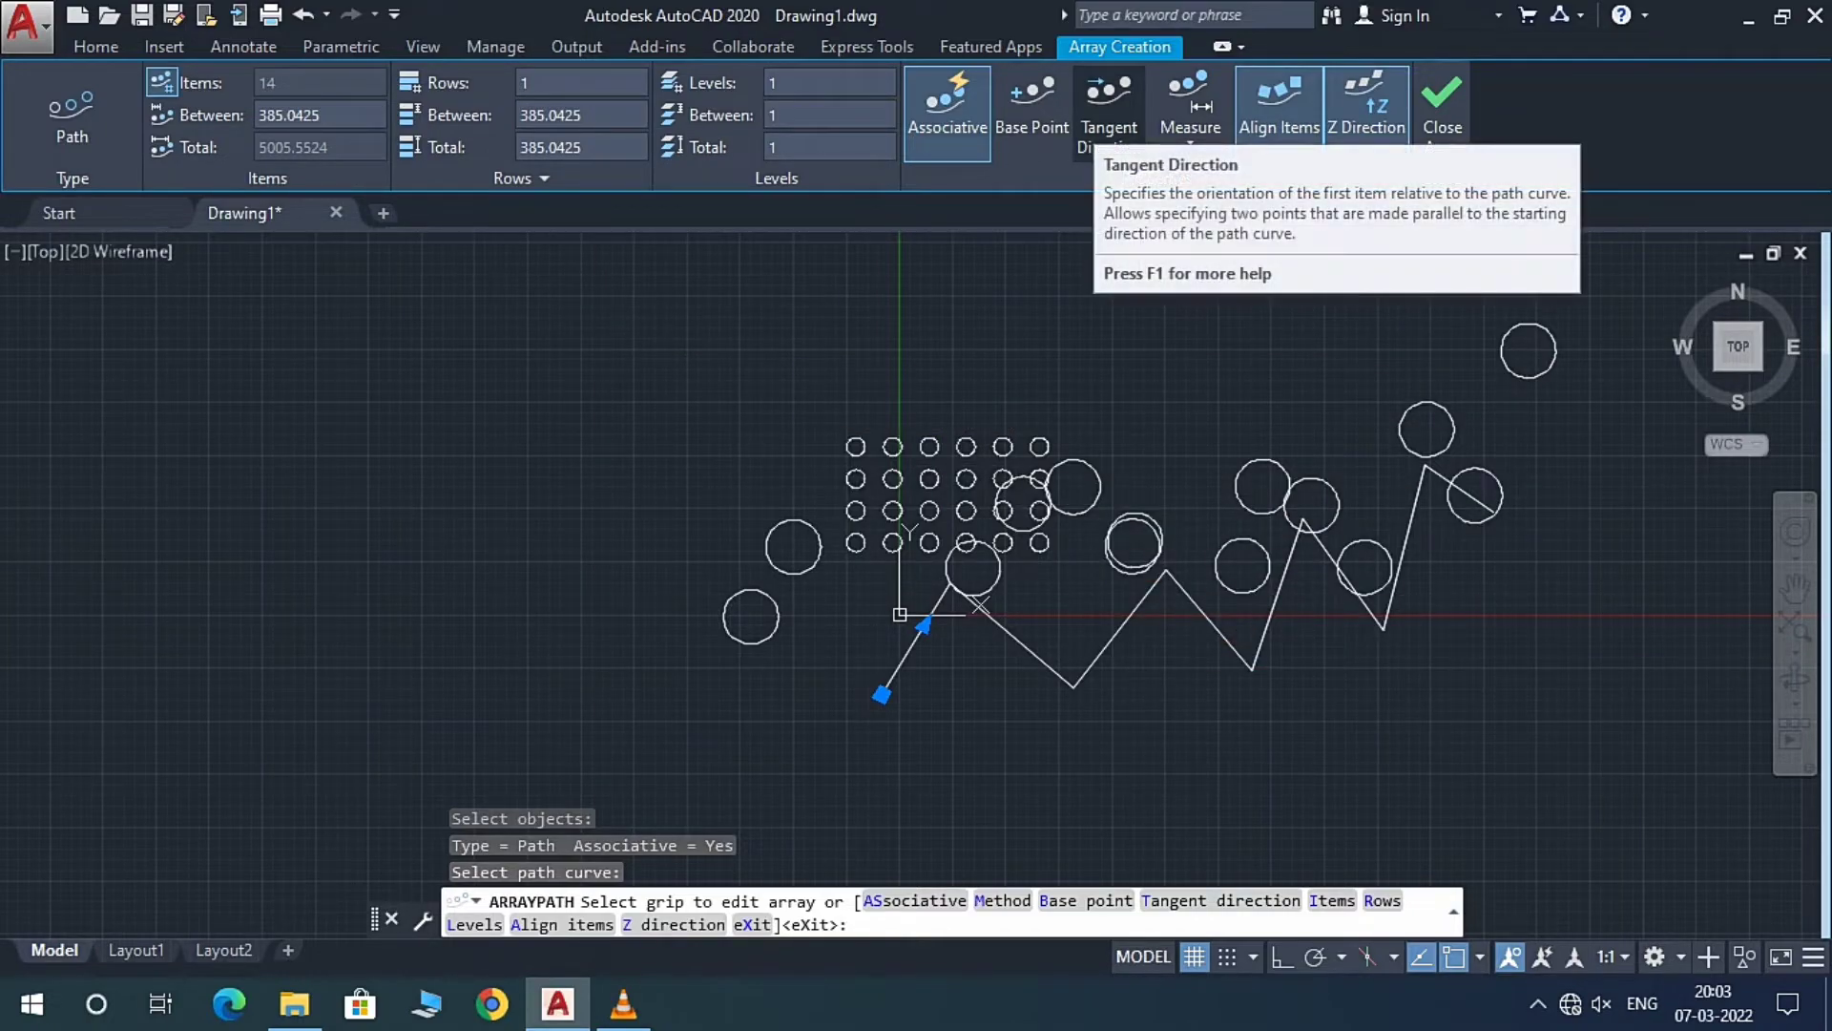
left_click(1109, 113)
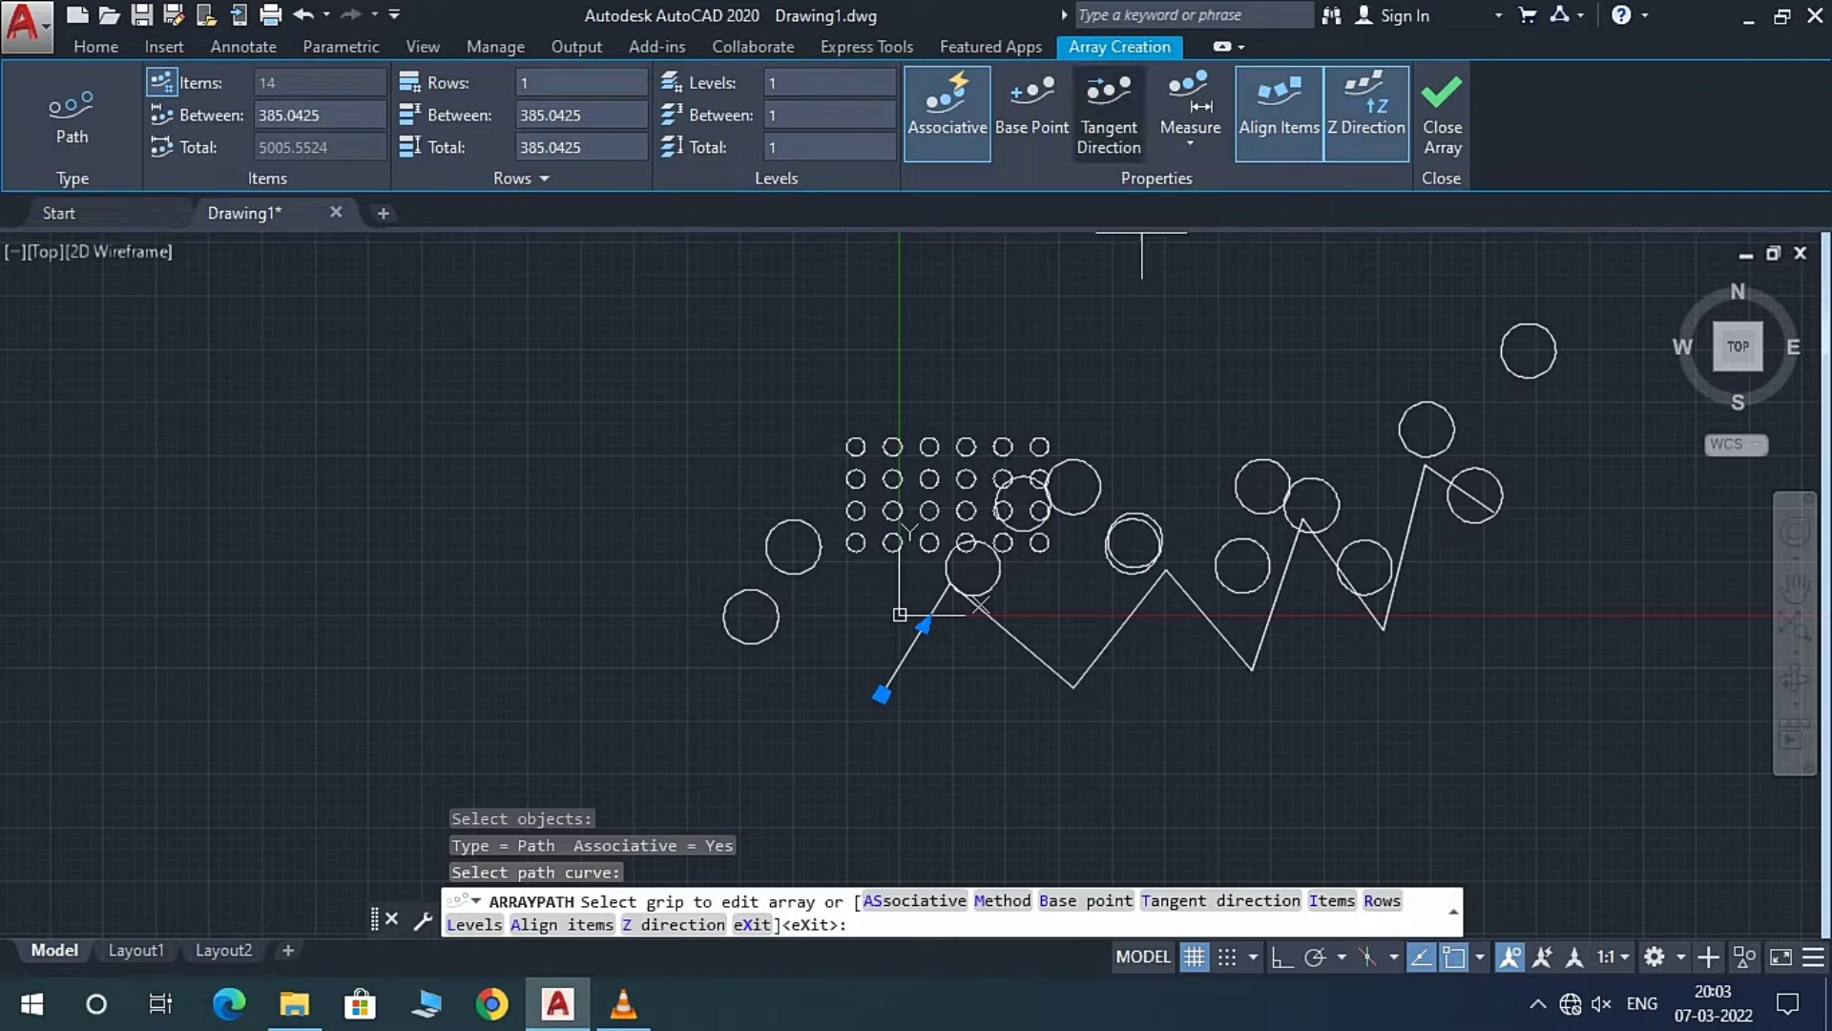
key("Return")
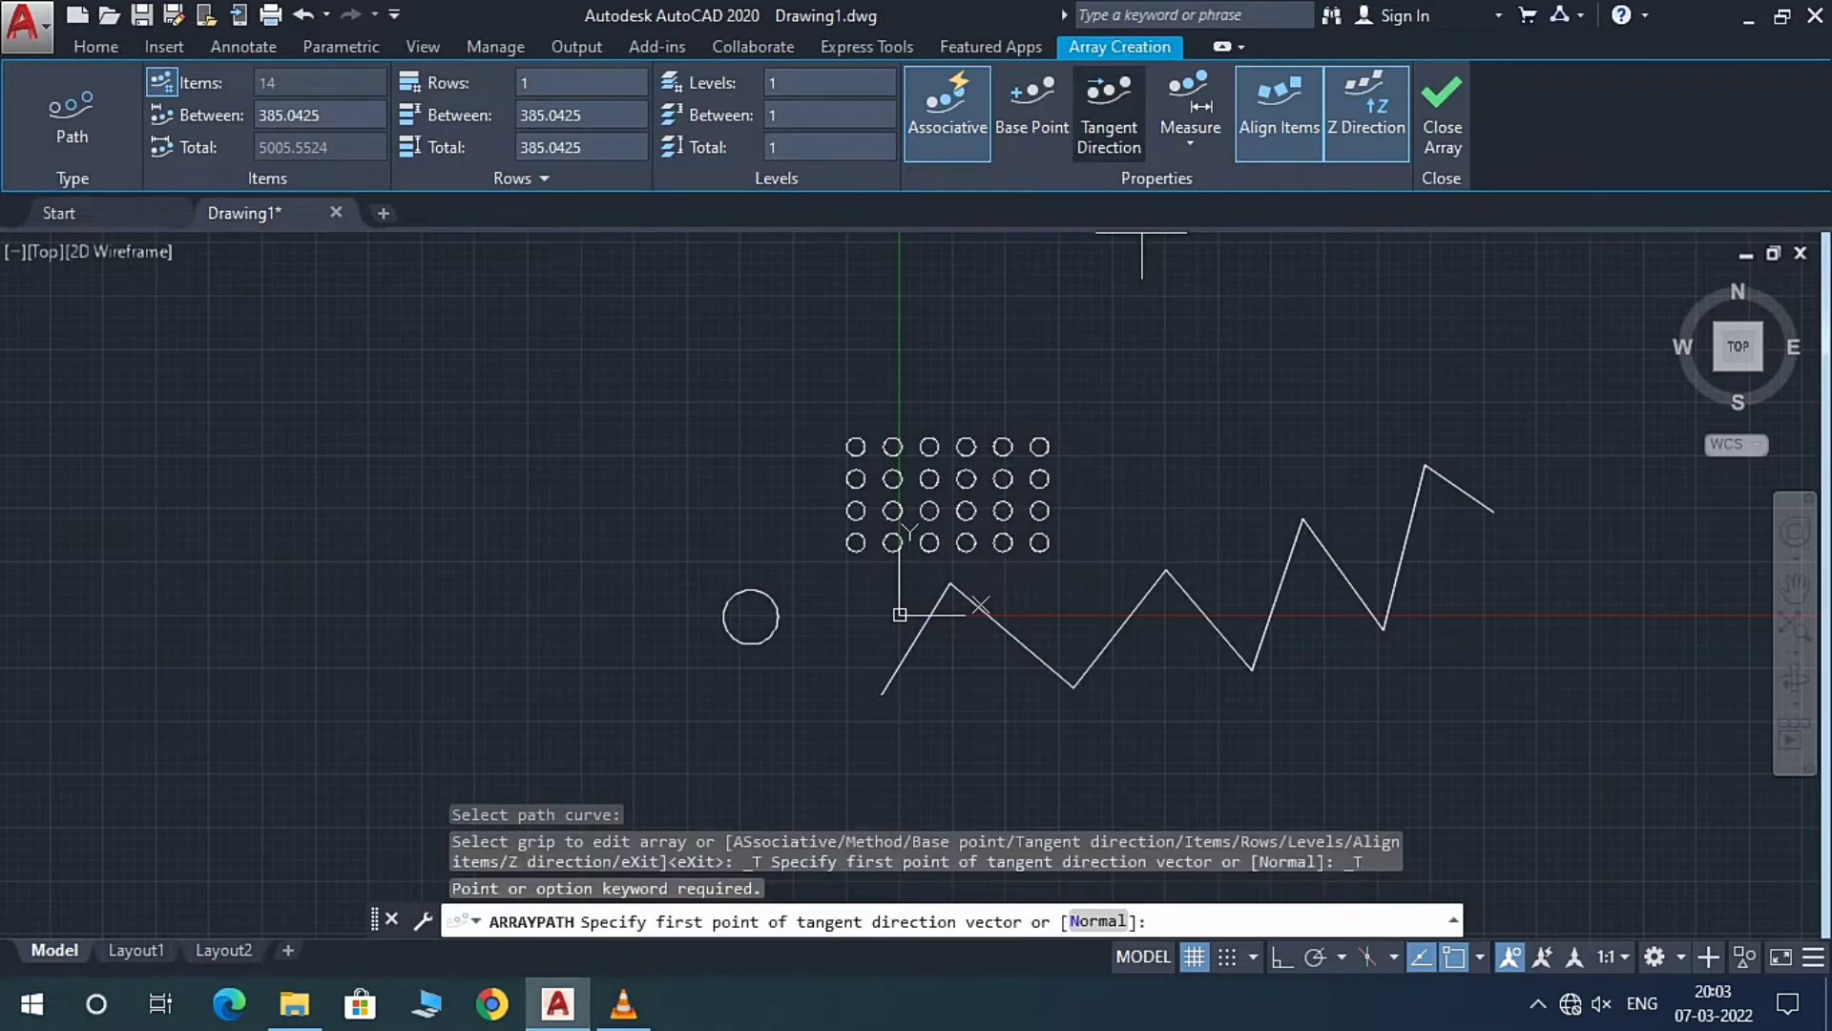
left_click(1031, 104)
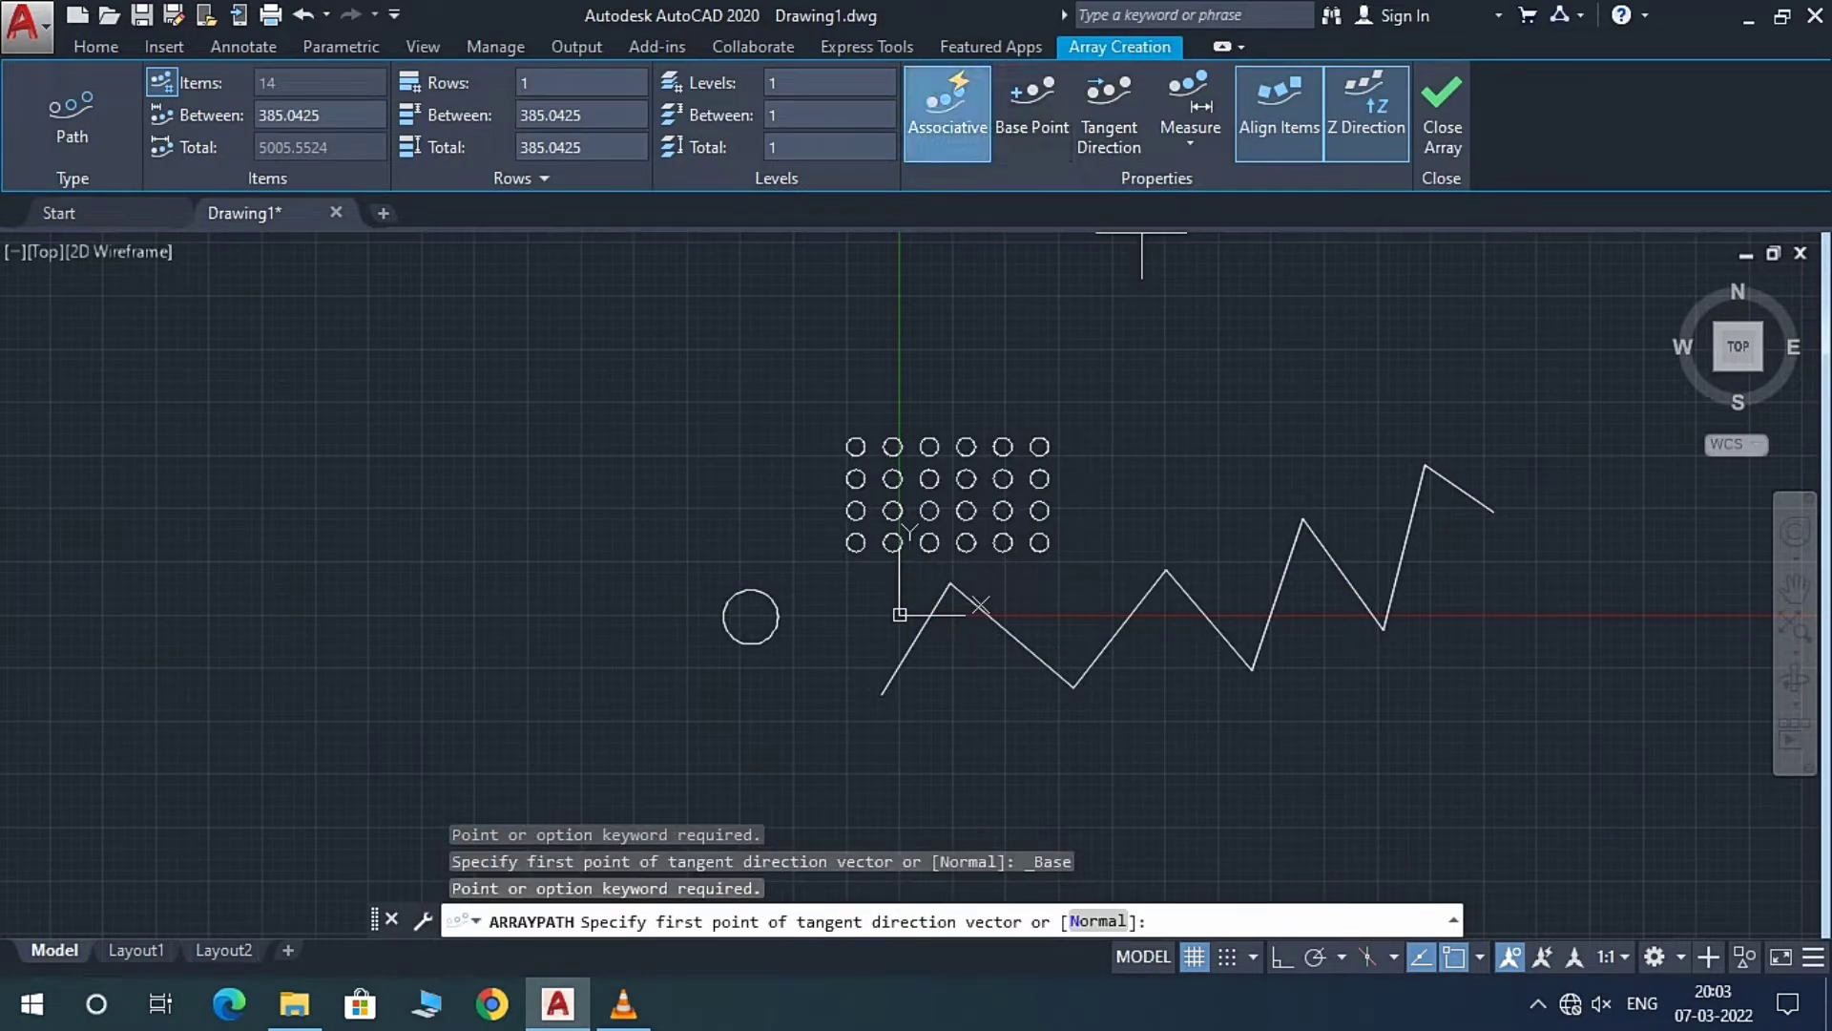
Step: Turn off item alignment and associativity for the path array of large circles
left_click(1278, 105)
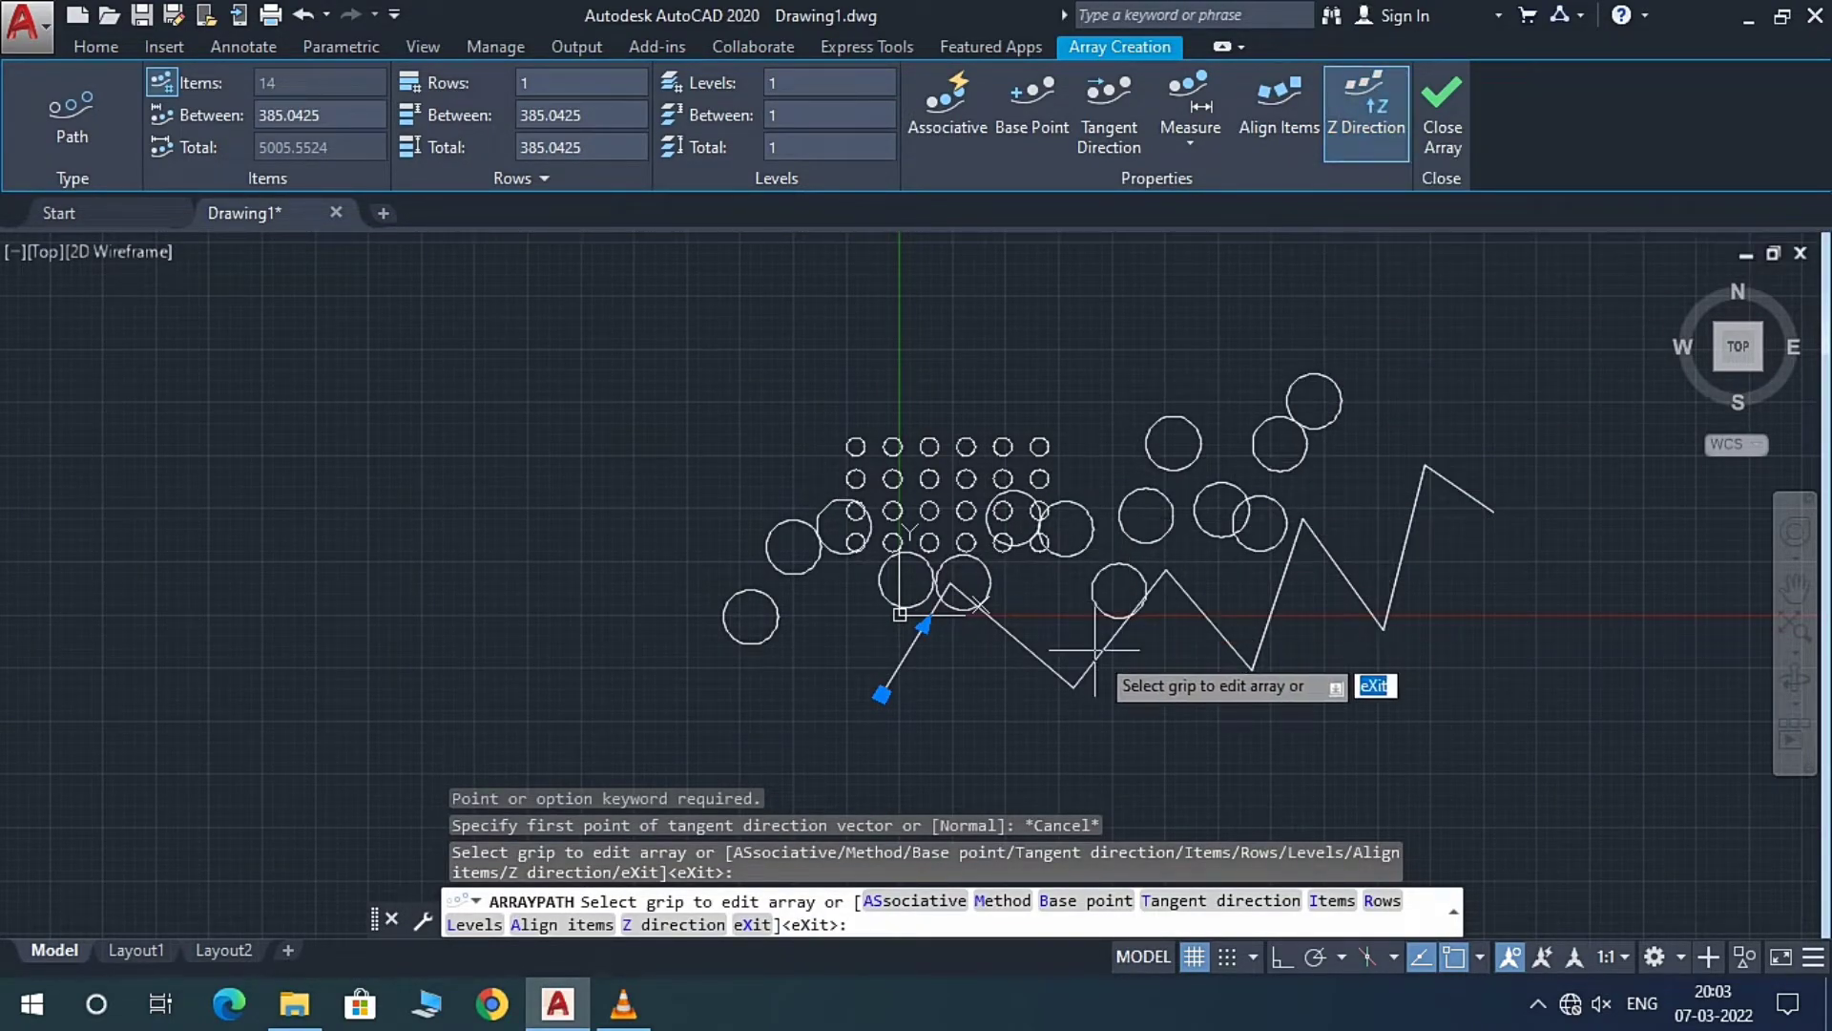
scroll(1111, 673, "down", 1)
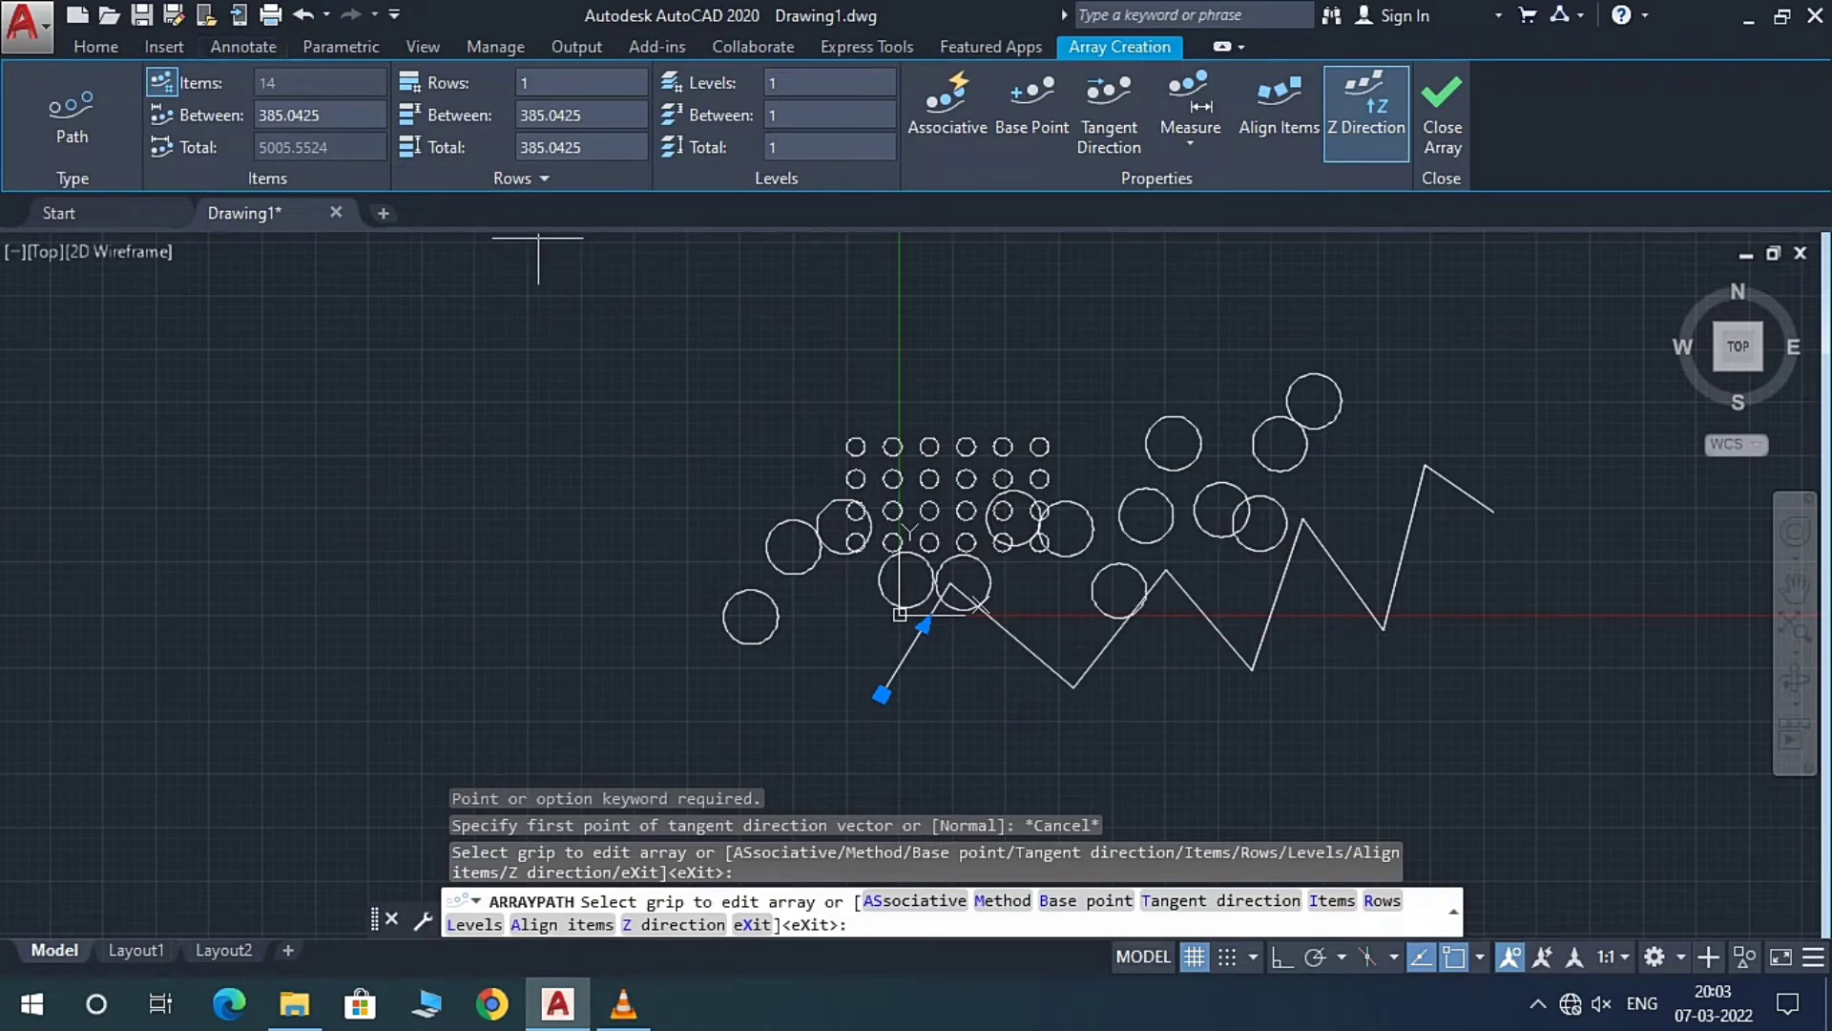
left_click(96, 46)
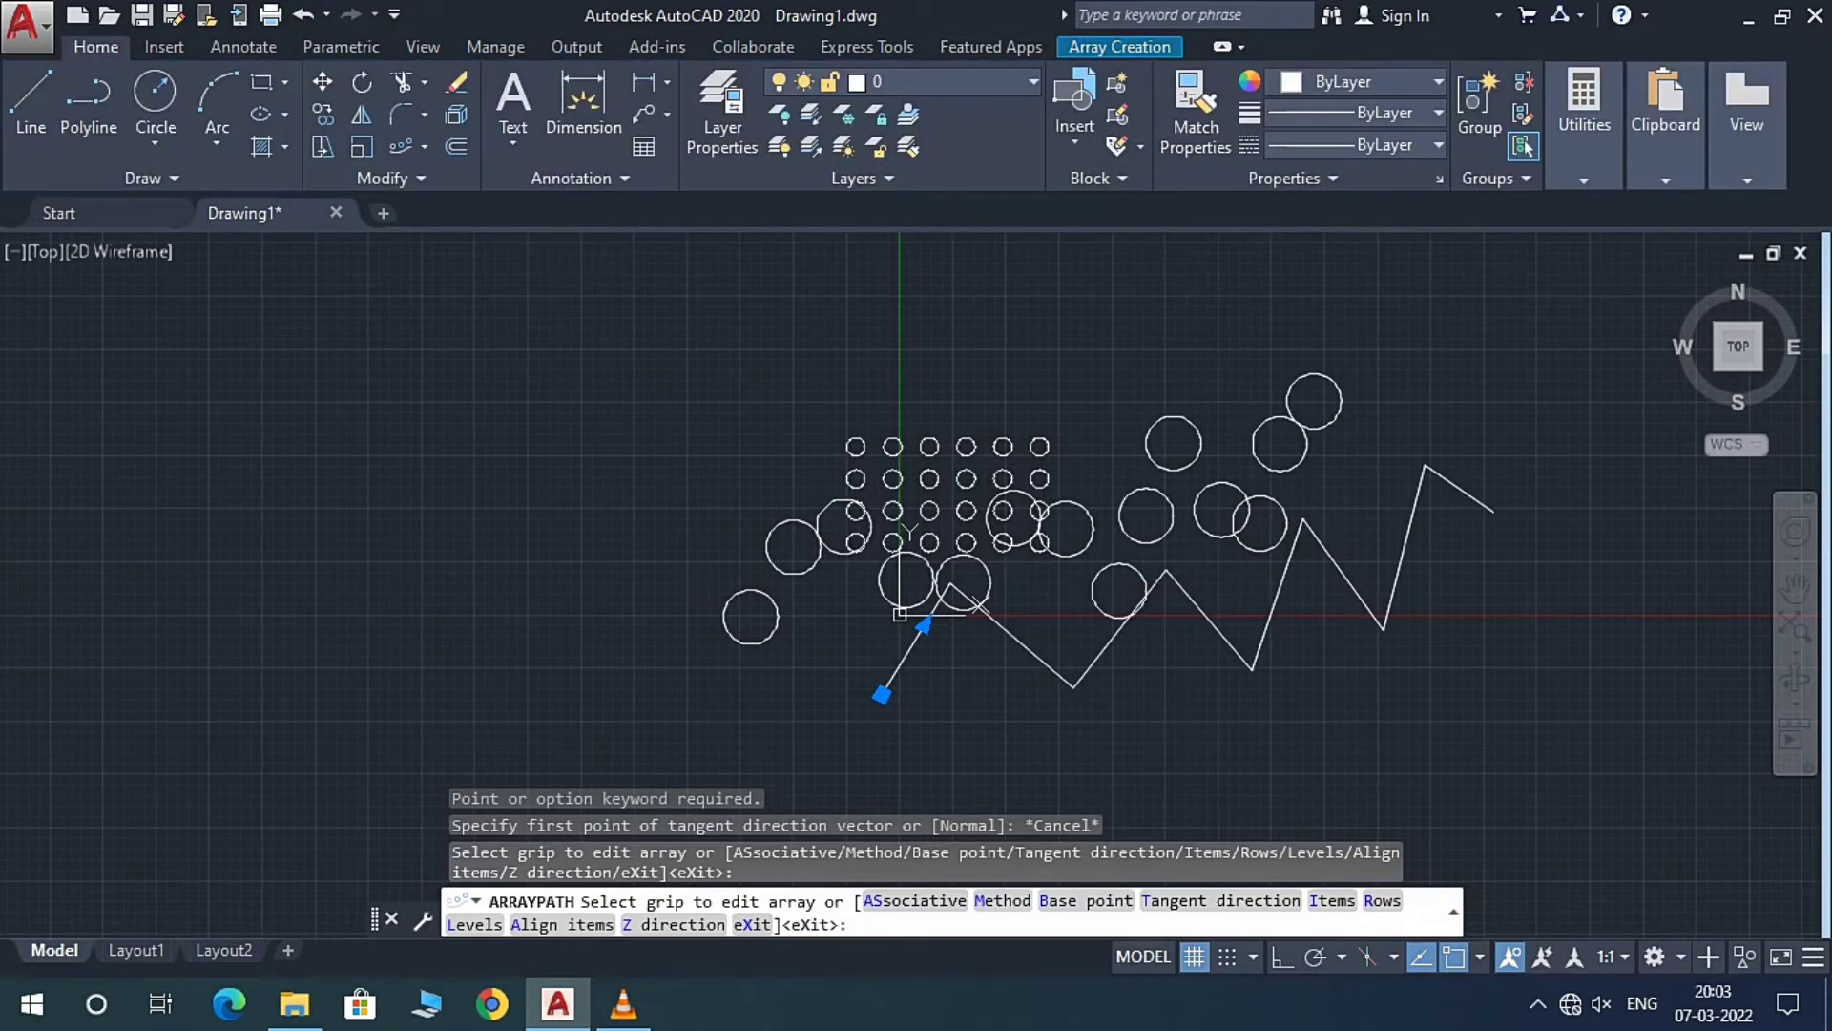
left_click(151, 178)
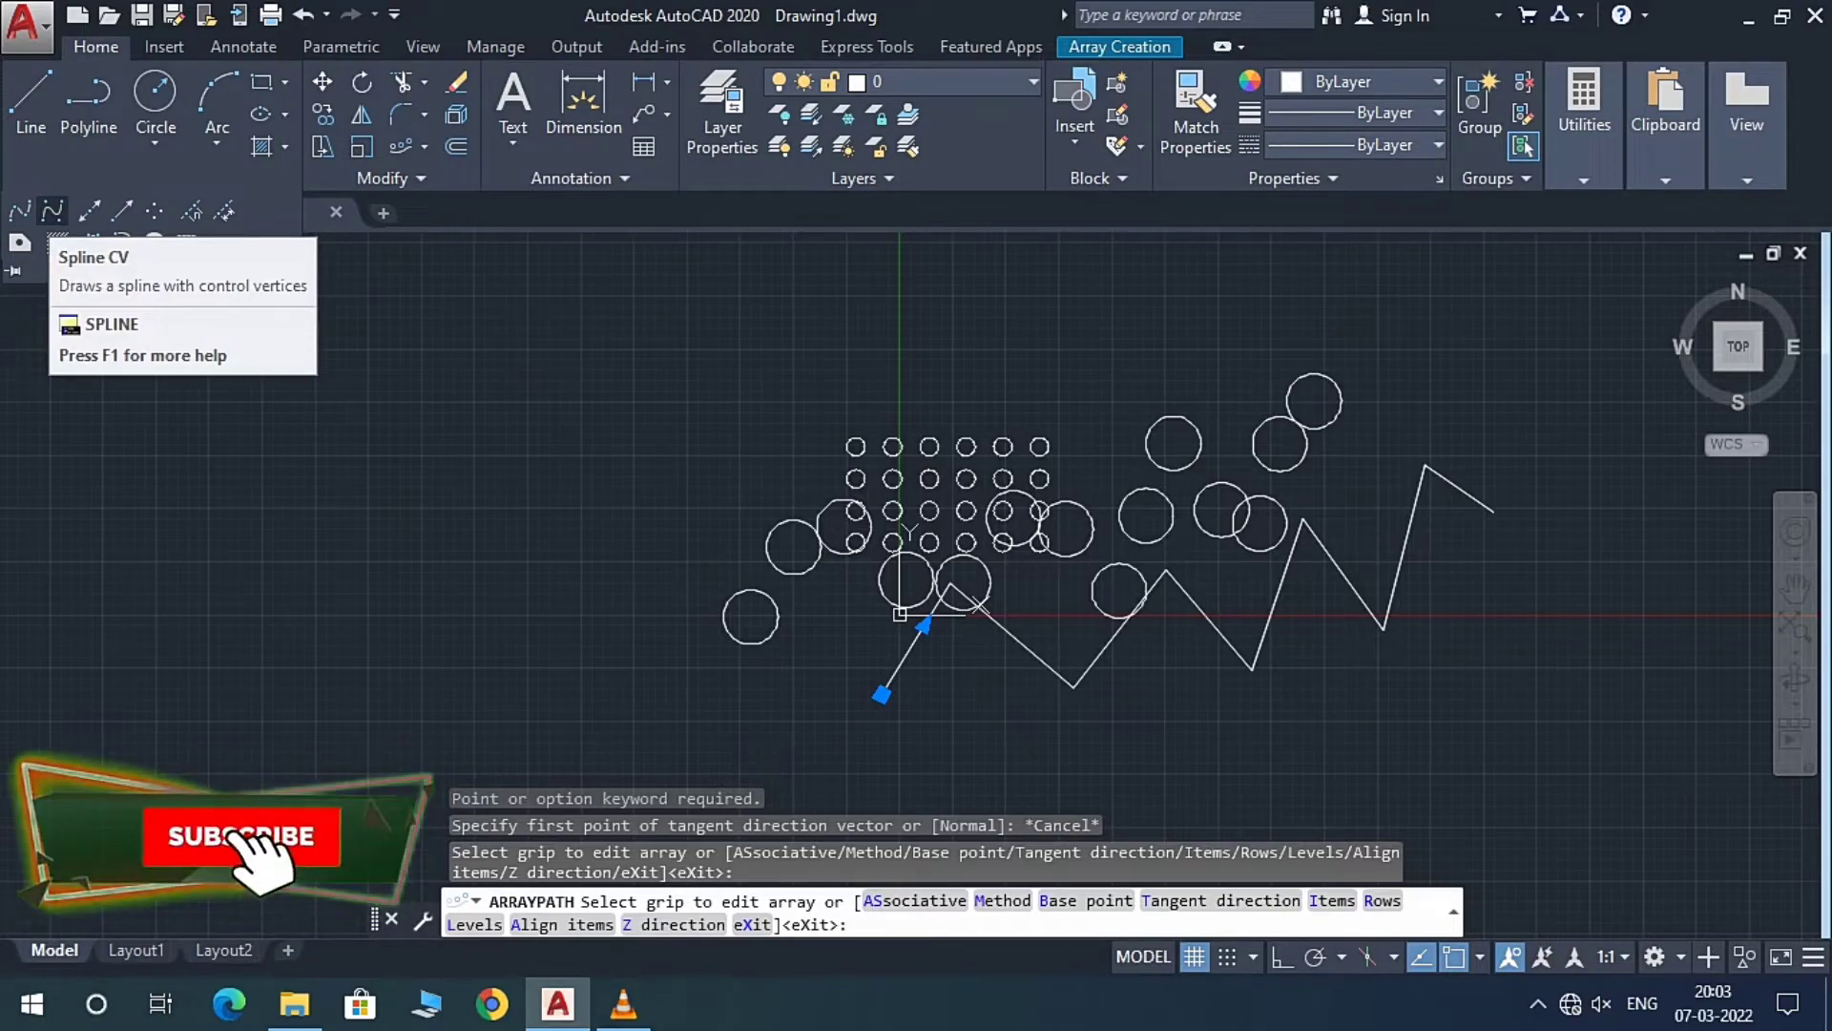
left_click(356, 413)
left_click(143, 178)
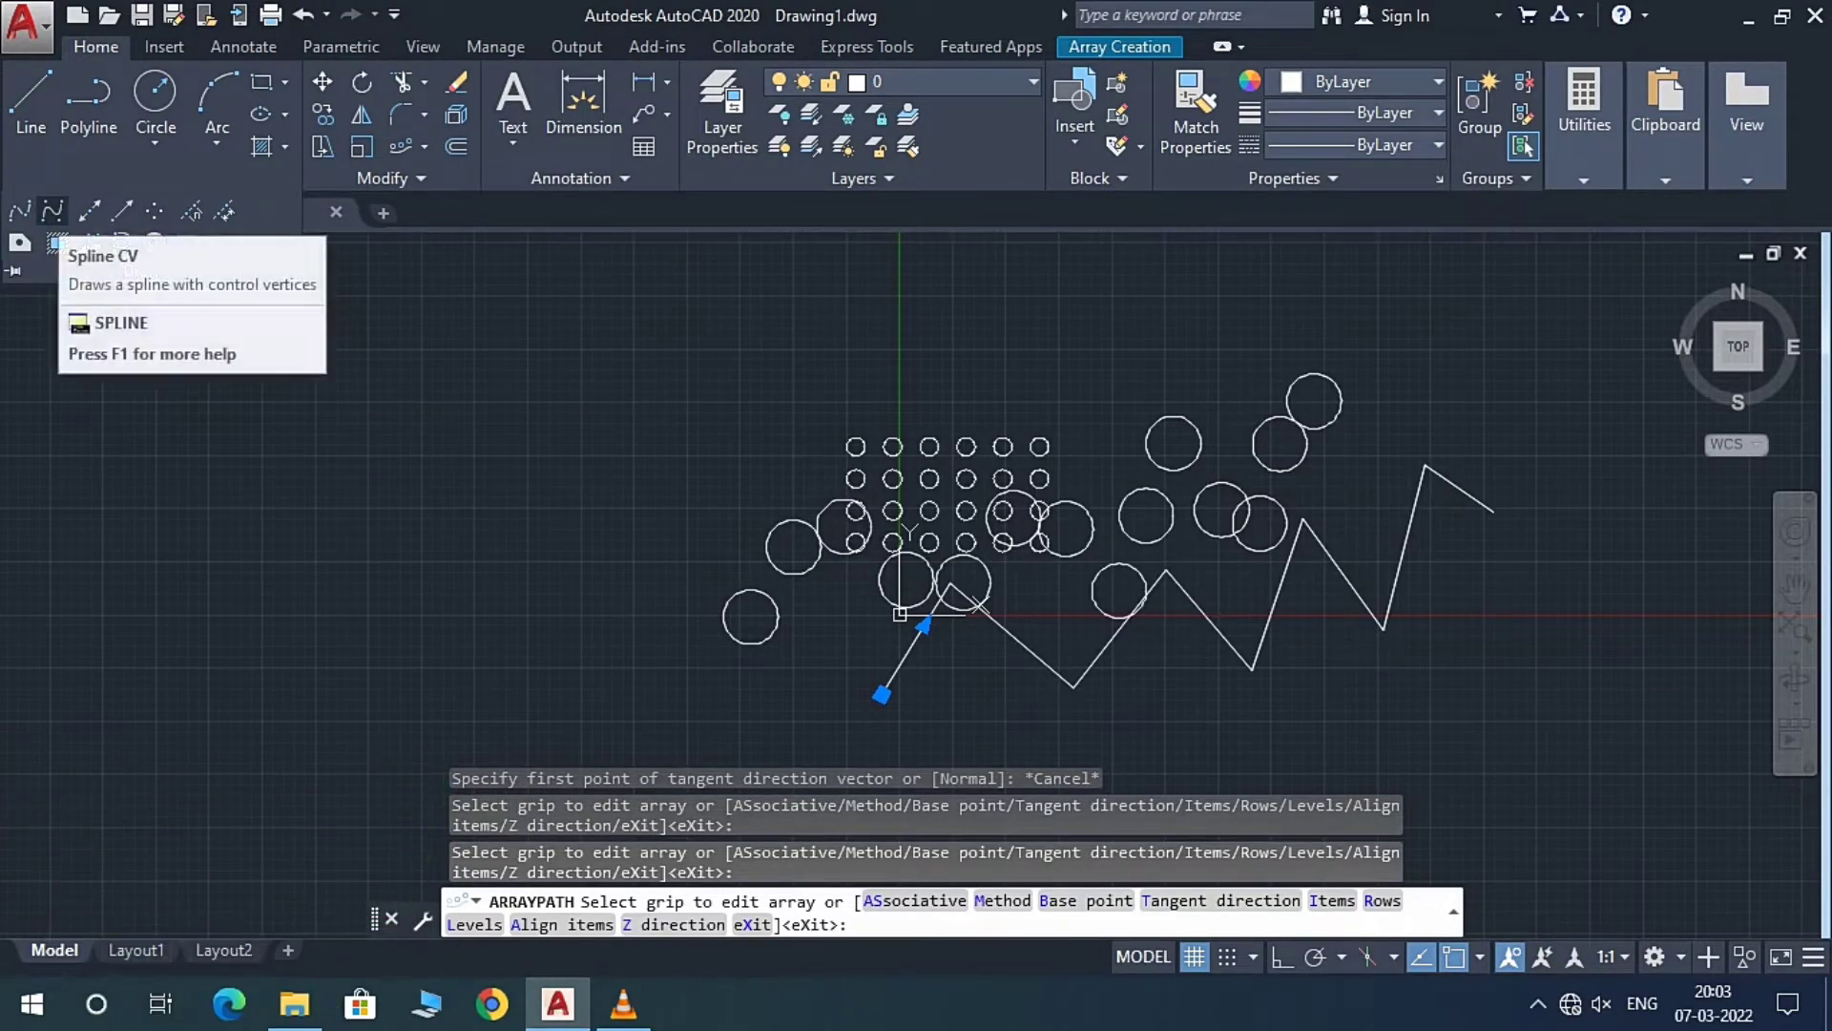
left_click(53, 211)
left_click(83, 579)
left_click(162, 418)
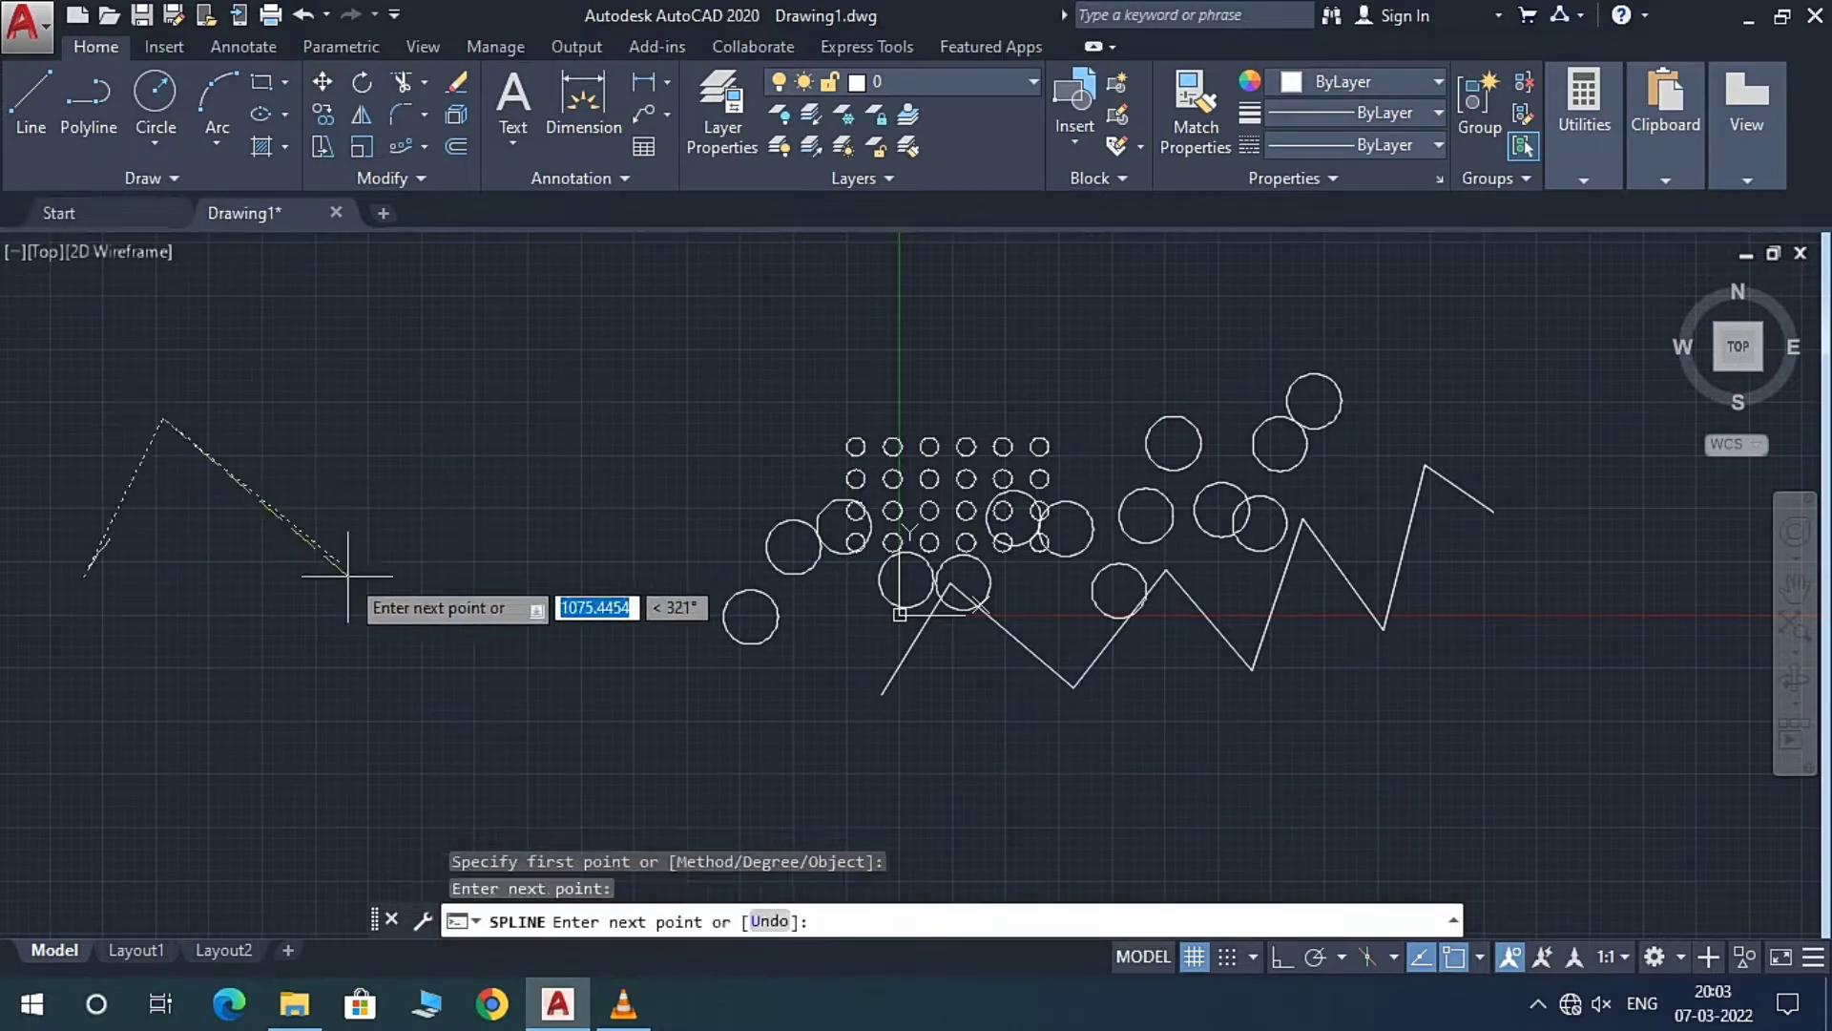
left_click(351, 579)
left_click(436, 379)
left_click(600, 417)
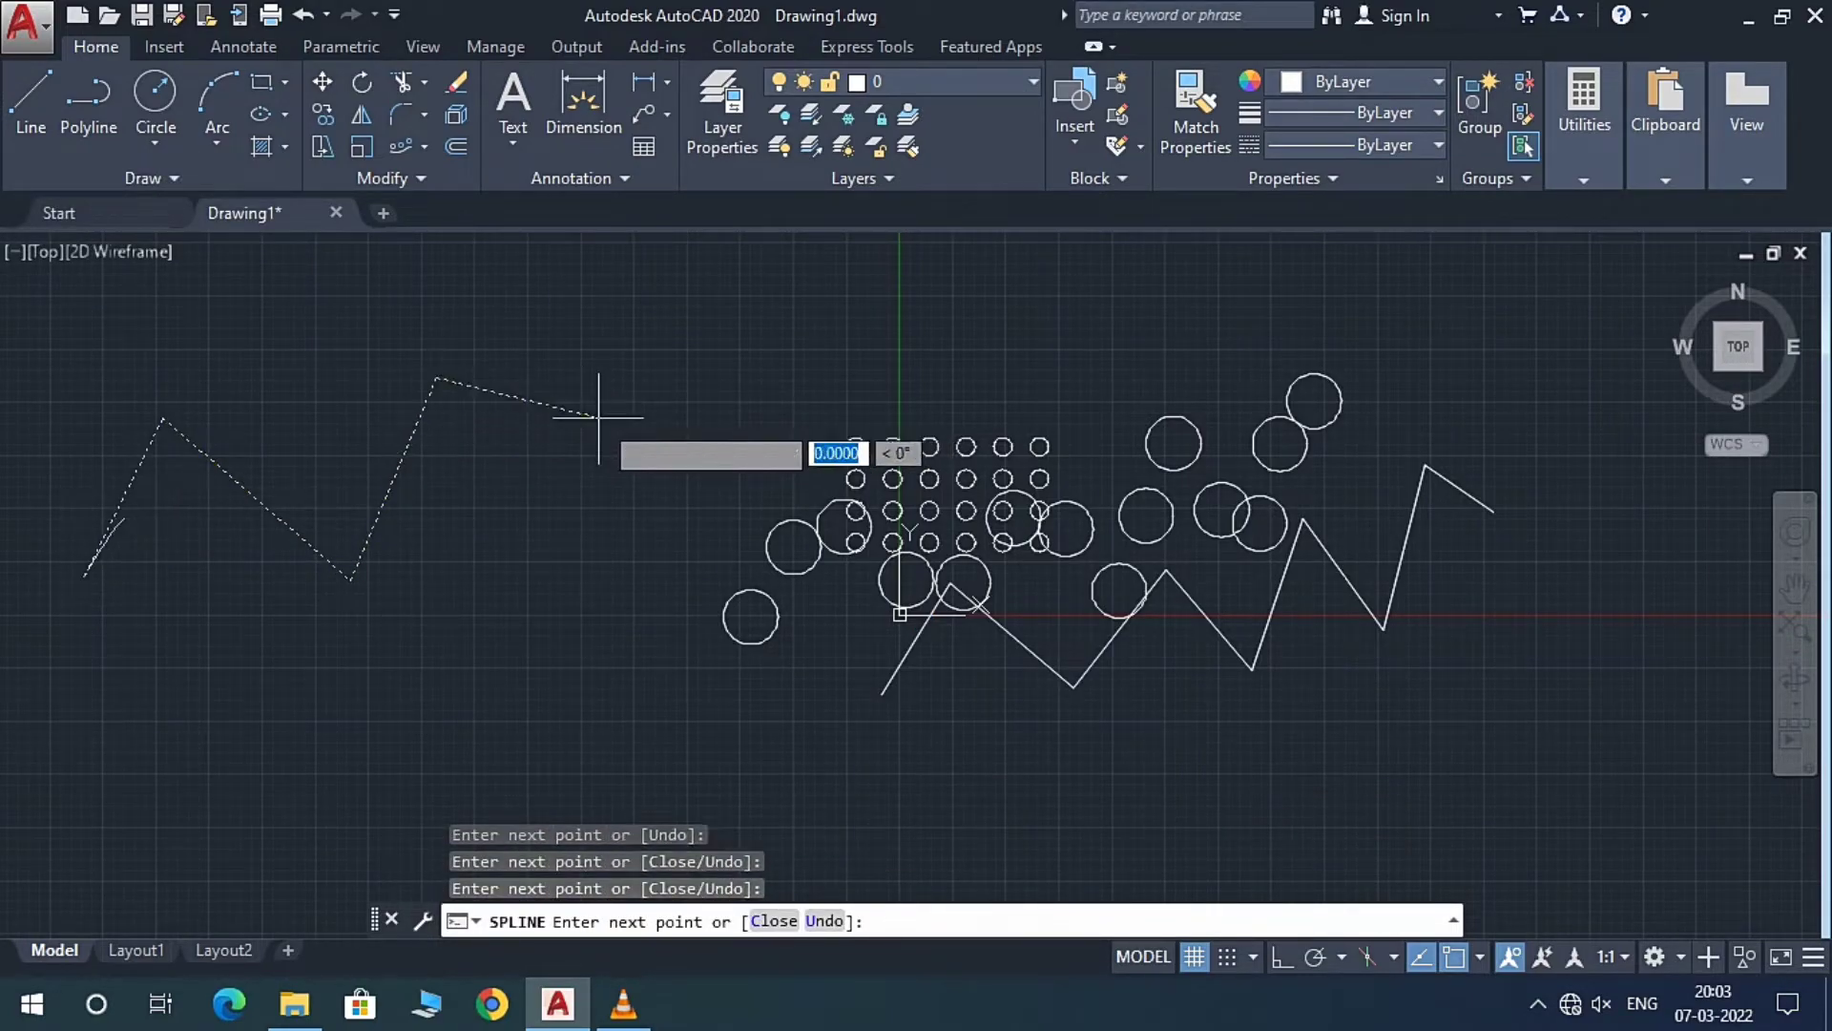
left_click(700, 301)
left_click(915, 364)
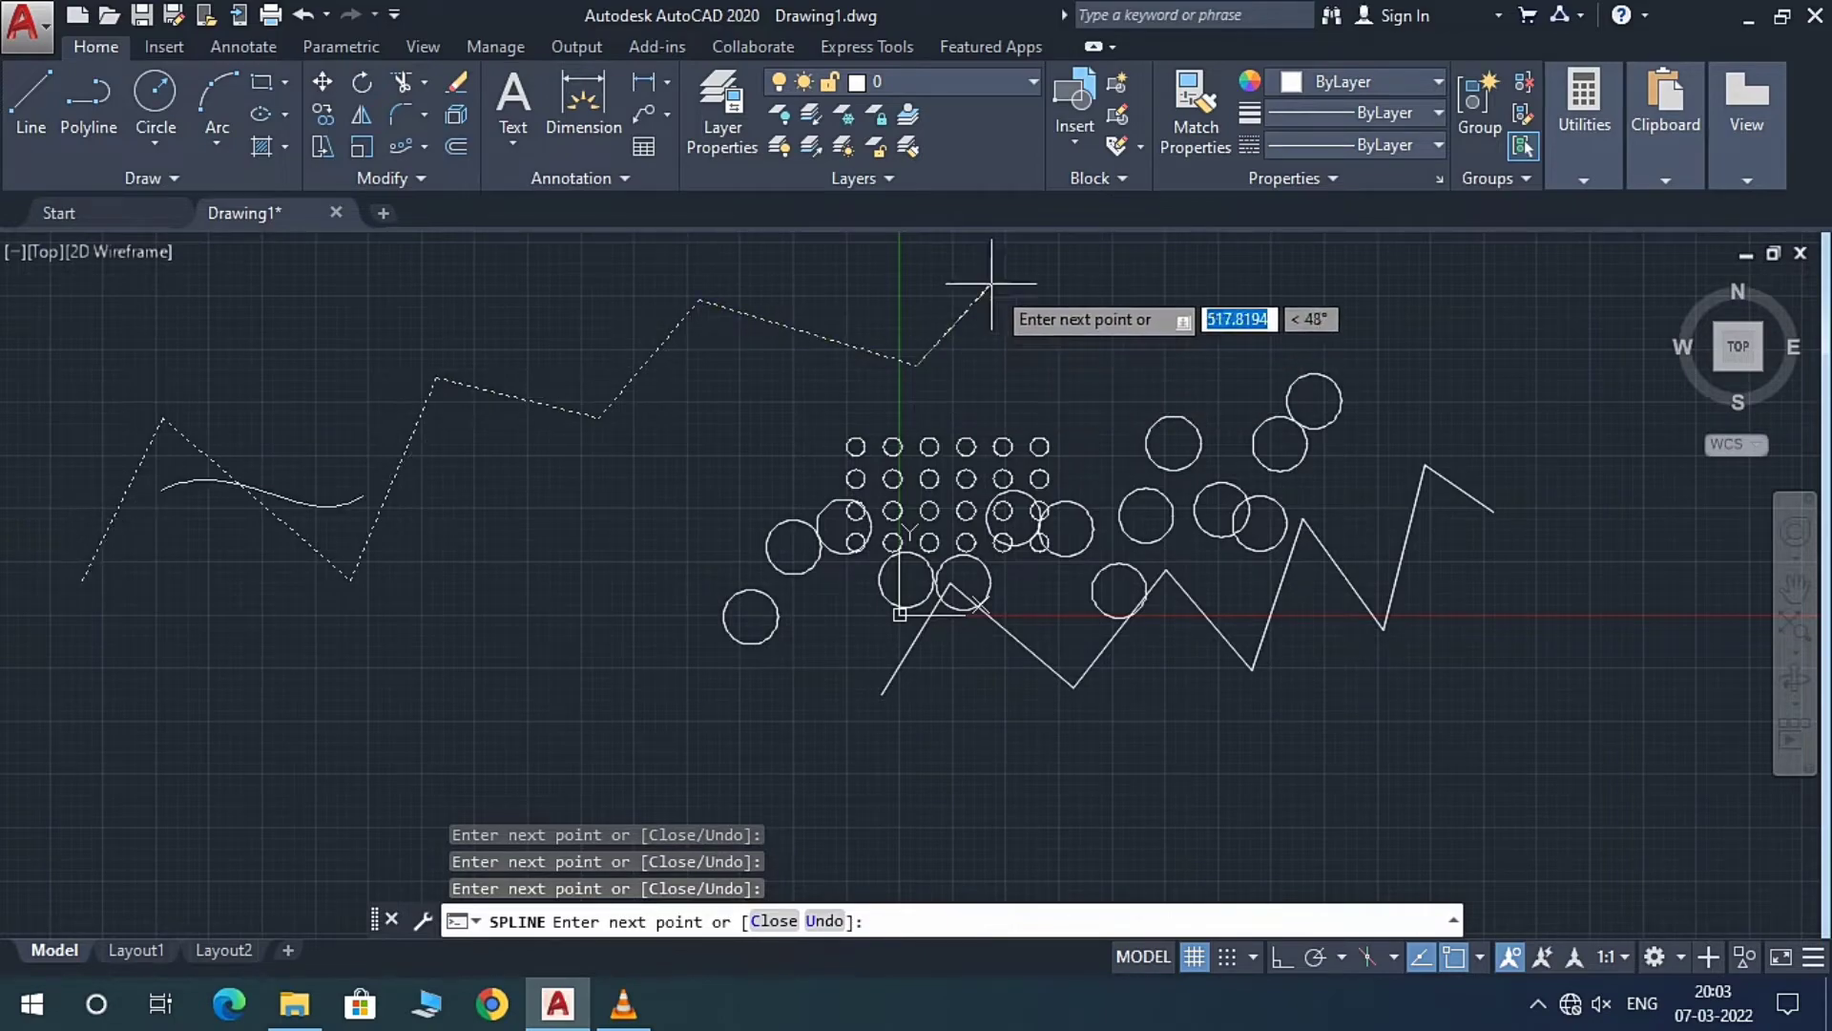
left_click(993, 283)
left_click(1178, 331)
left_click(1307, 282)
left_click(1412, 308)
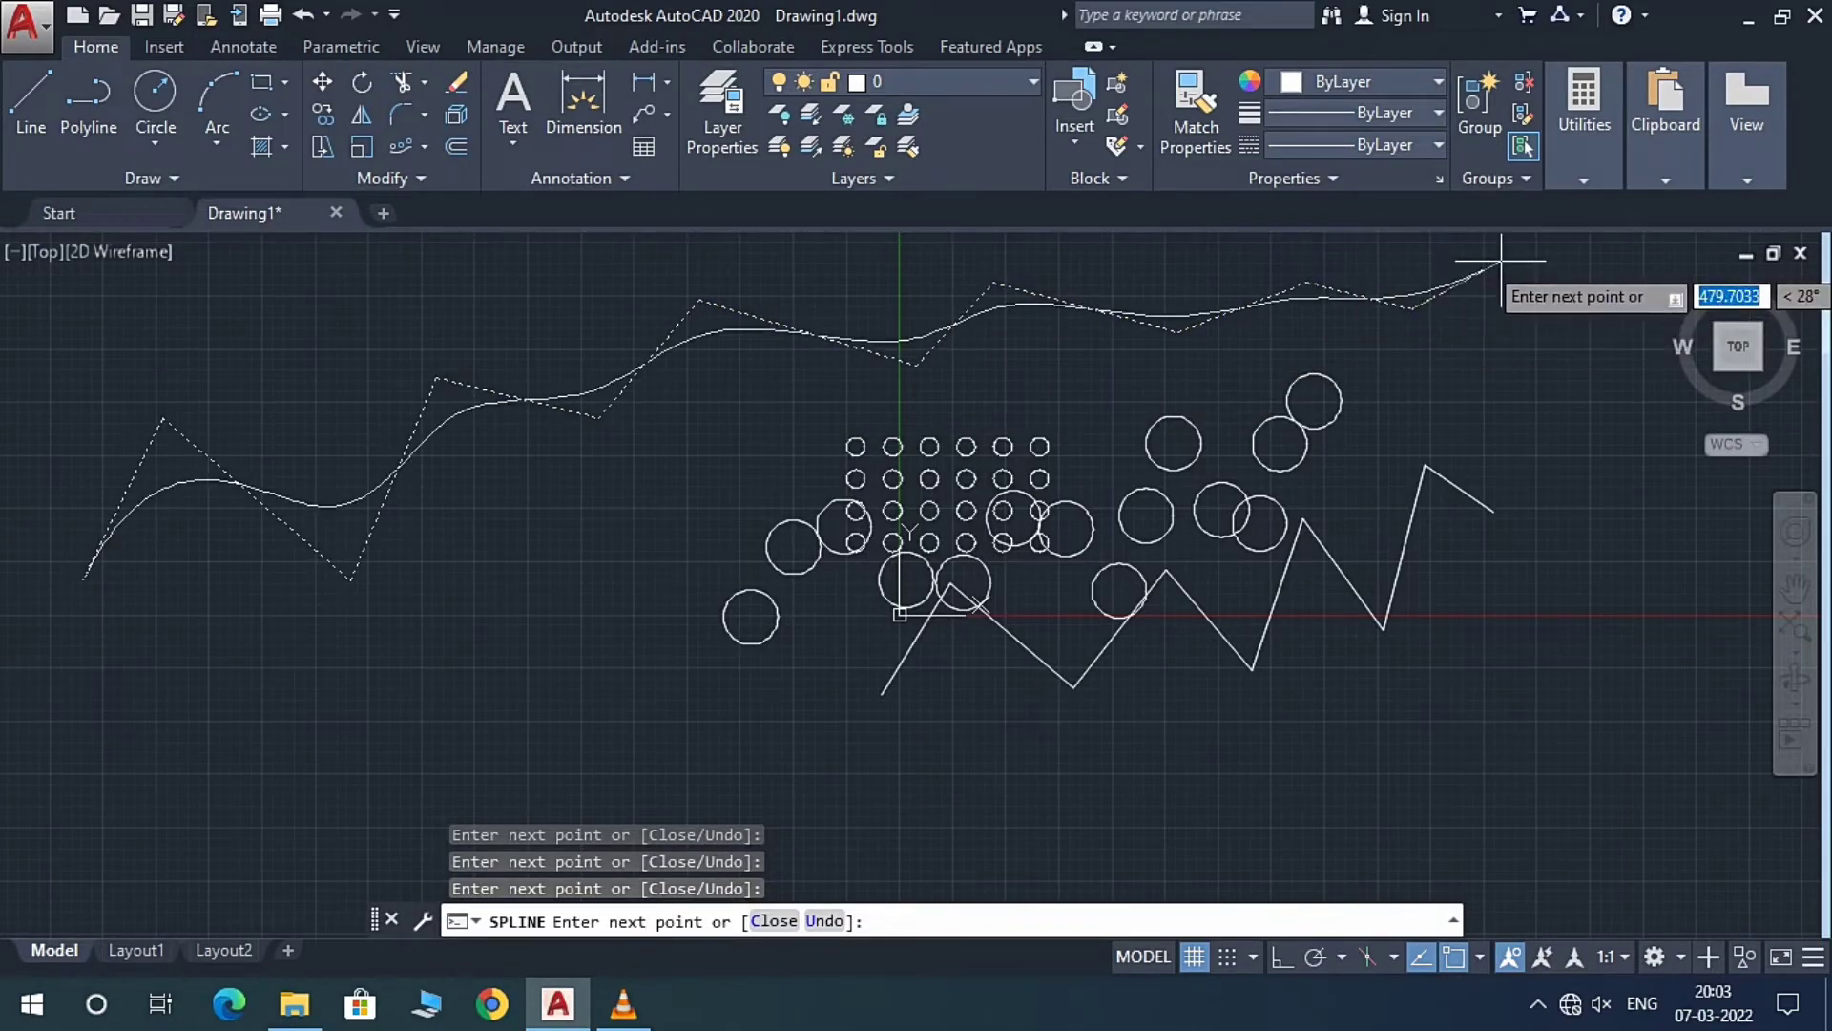
key("Escape")
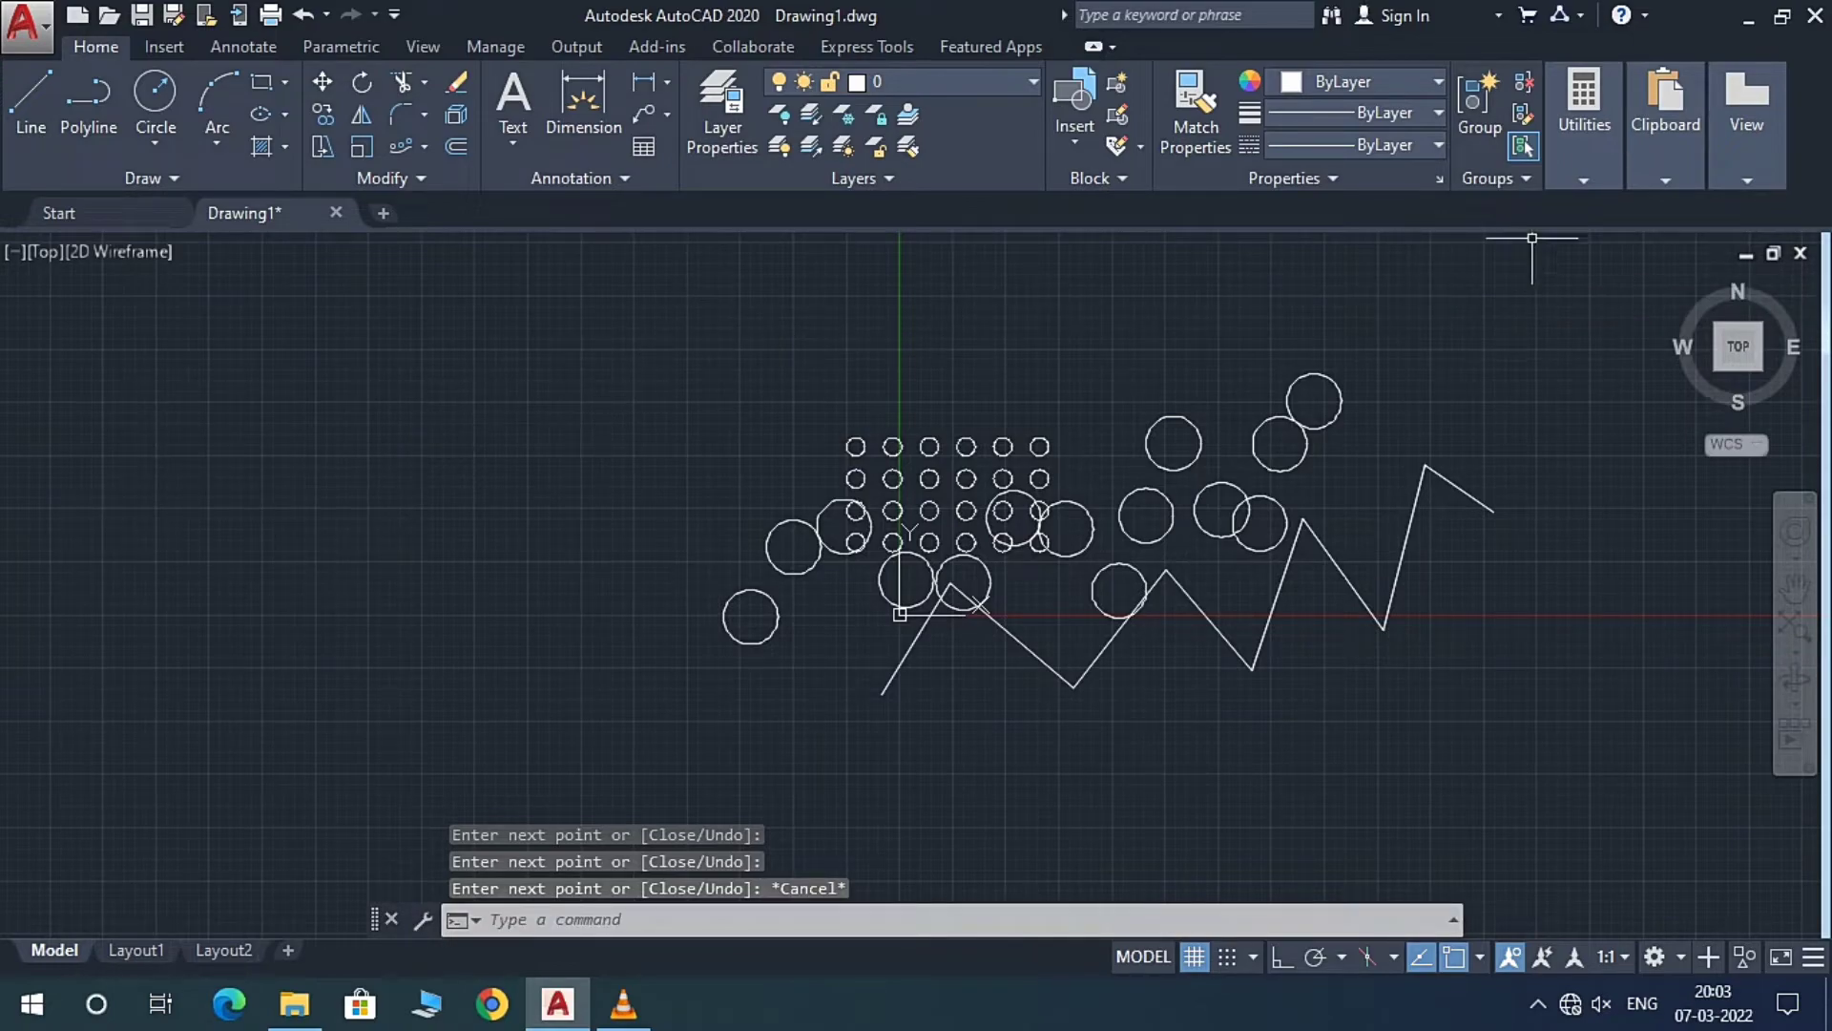
Step: Draw an open control-vertex spline with ten vertices, waving above the circle array from far left of it to its upper right
left_click(143, 177)
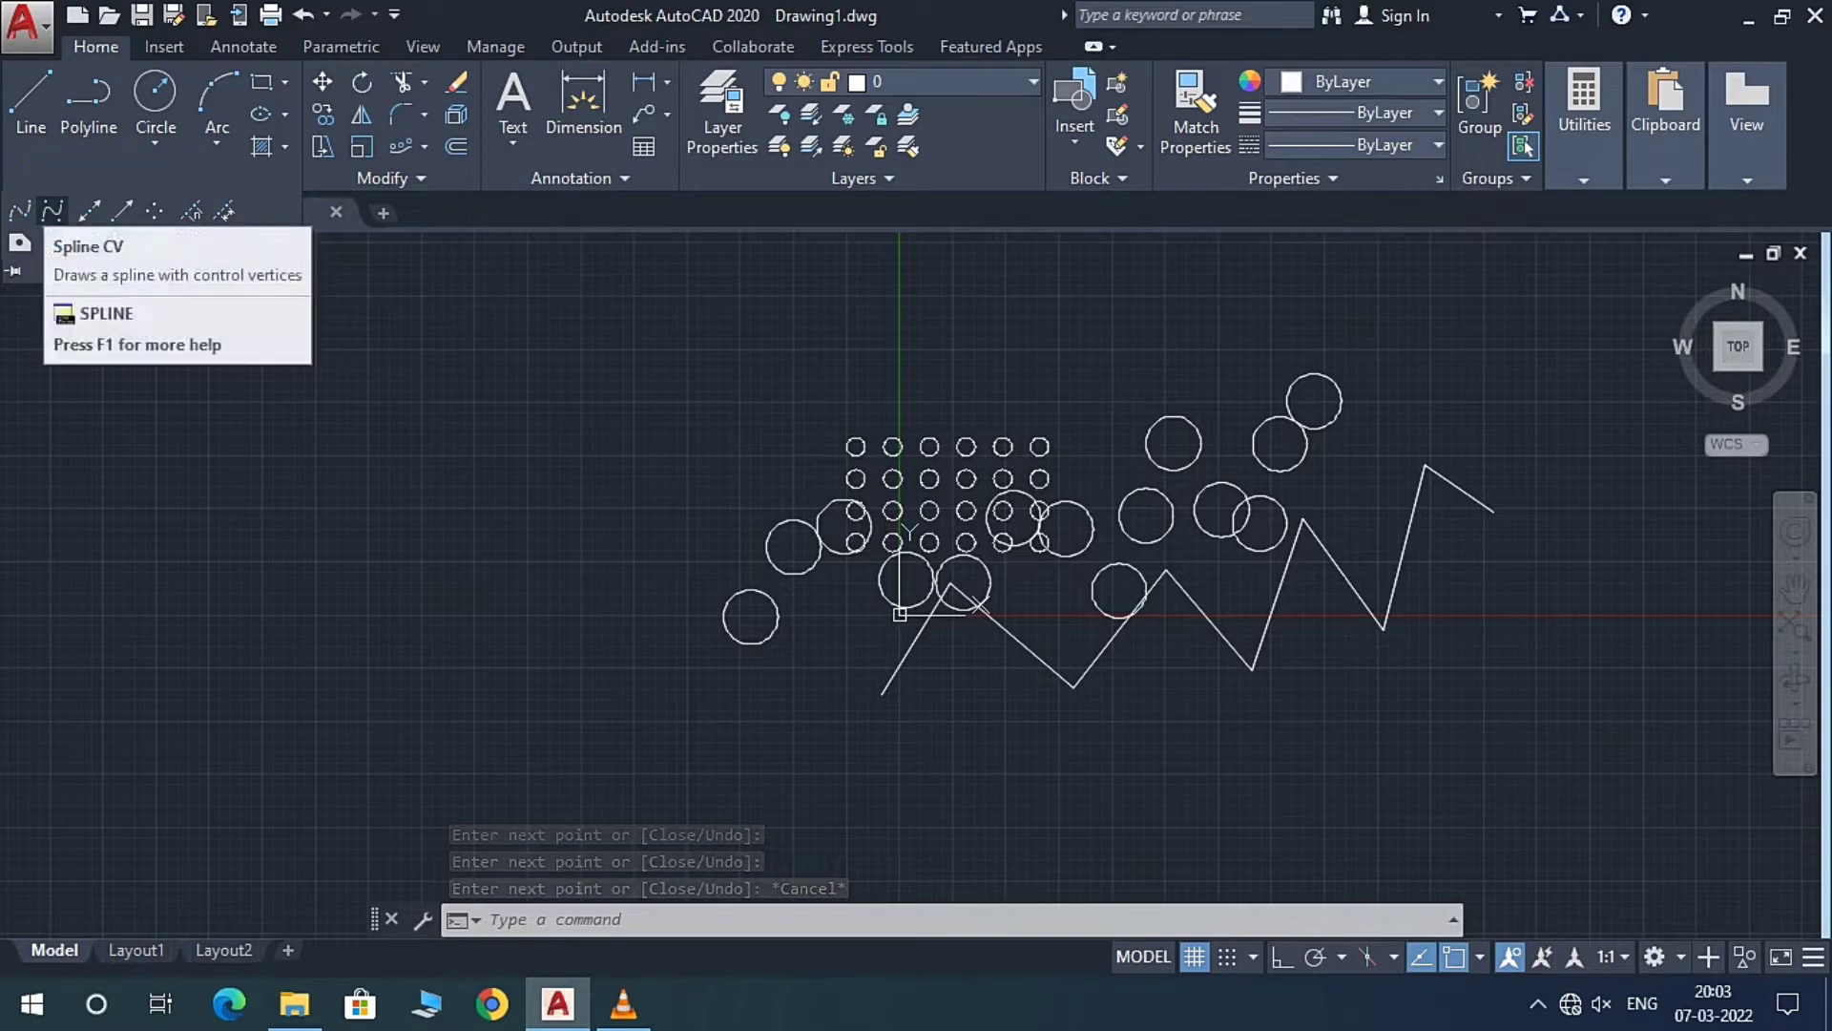
left_click(52, 210)
left_click(122, 511)
left_click(253, 328)
left_click(427, 463)
left_click(512, 293)
left_click(735, 337)
left_click(847, 271)
left_click(1166, 354)
left_click(1258, 256)
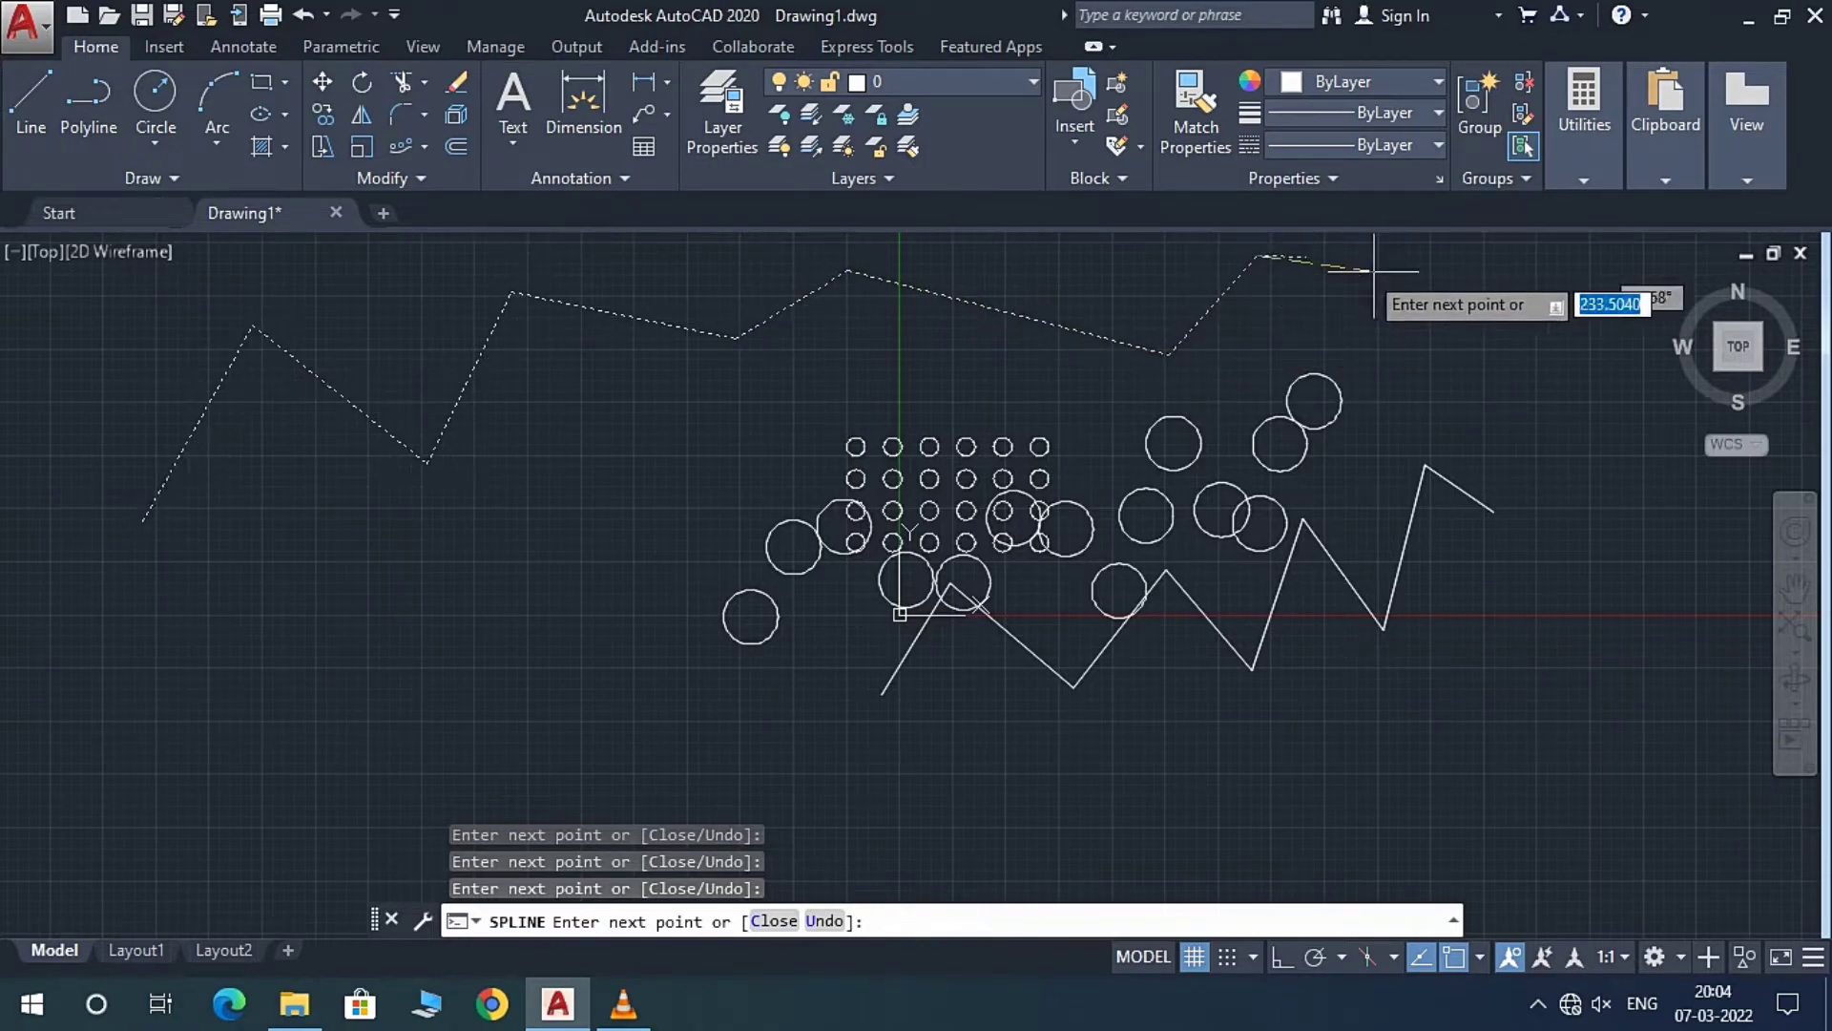
left_click(1424, 310)
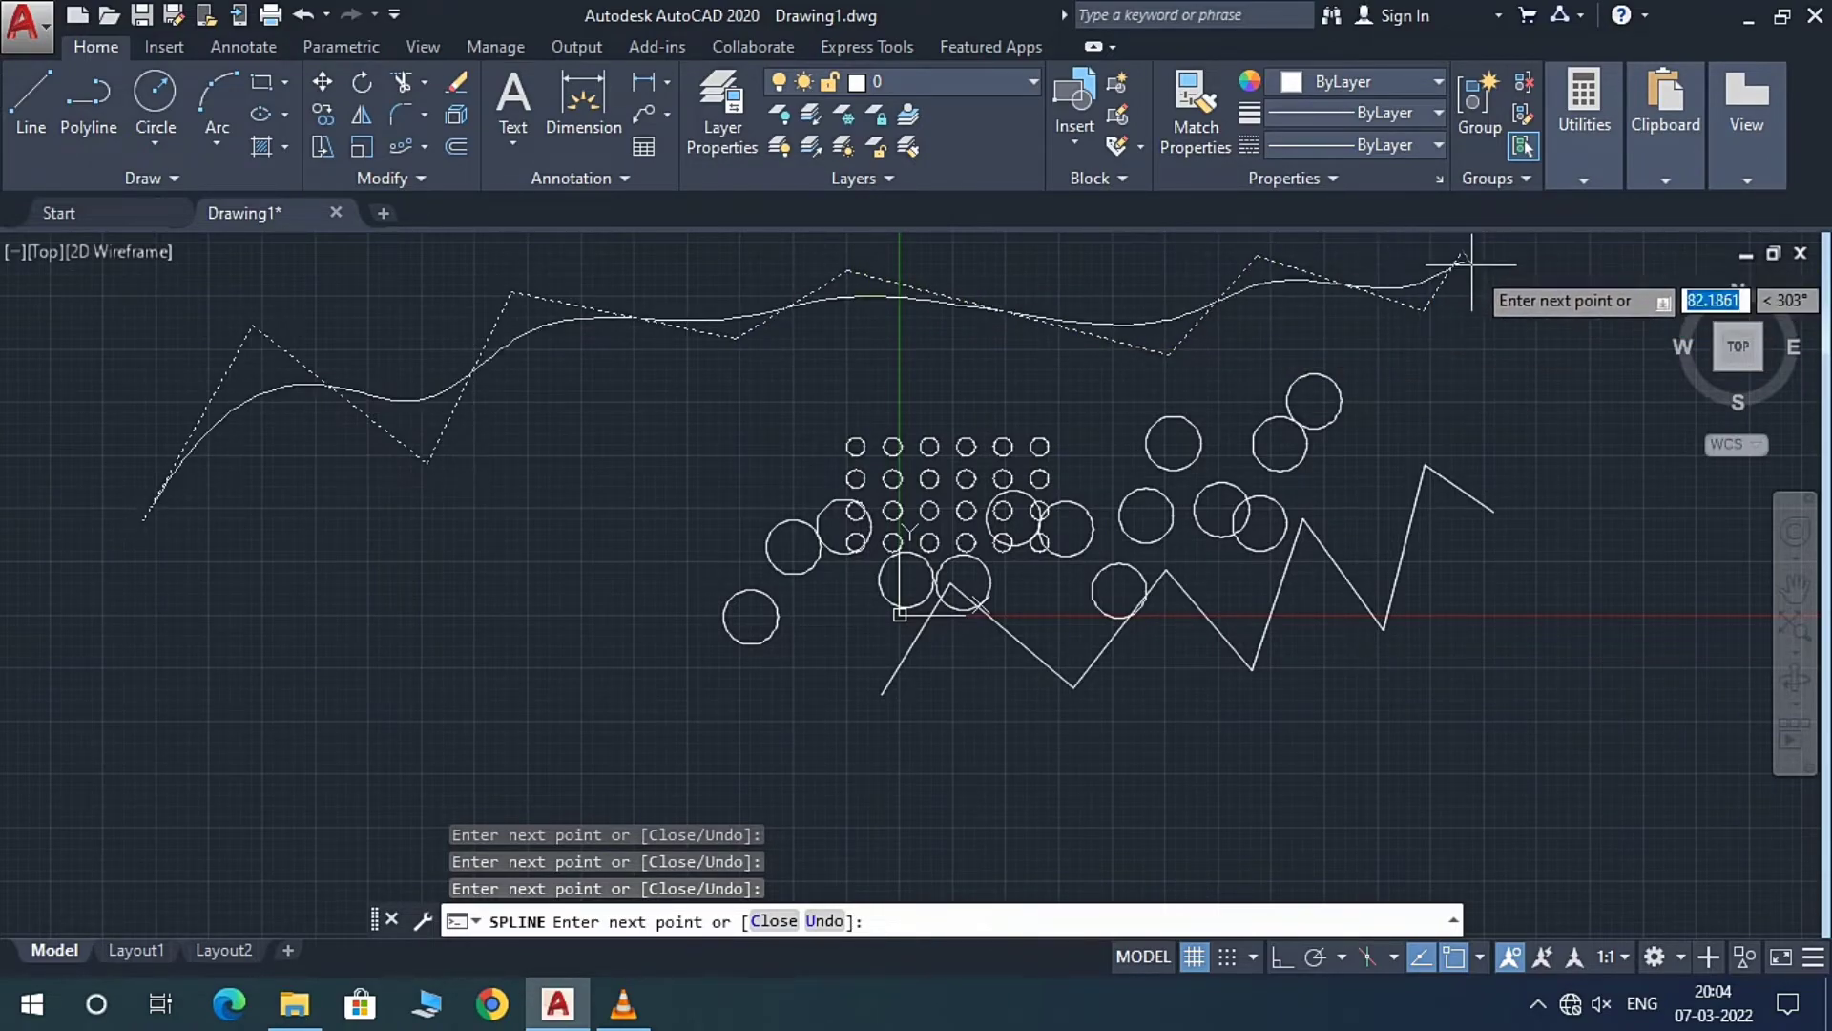
right_click(1473, 267)
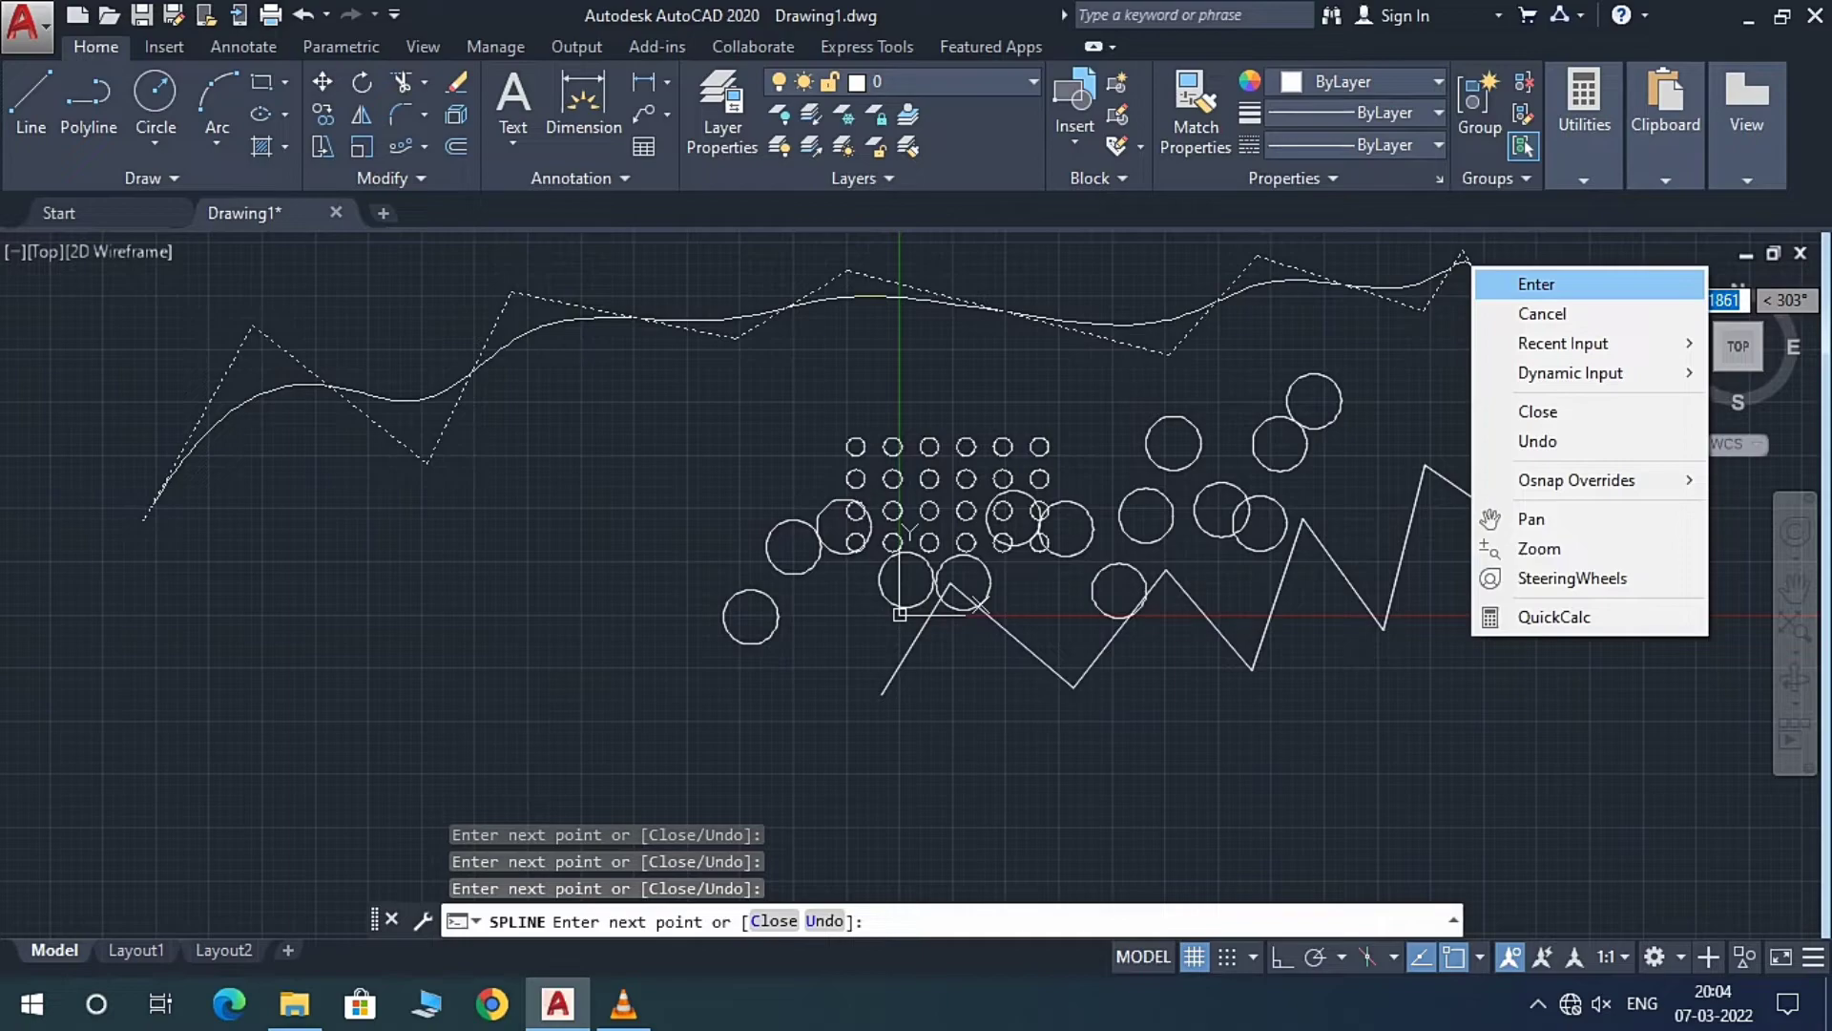
left_click(1541, 279)
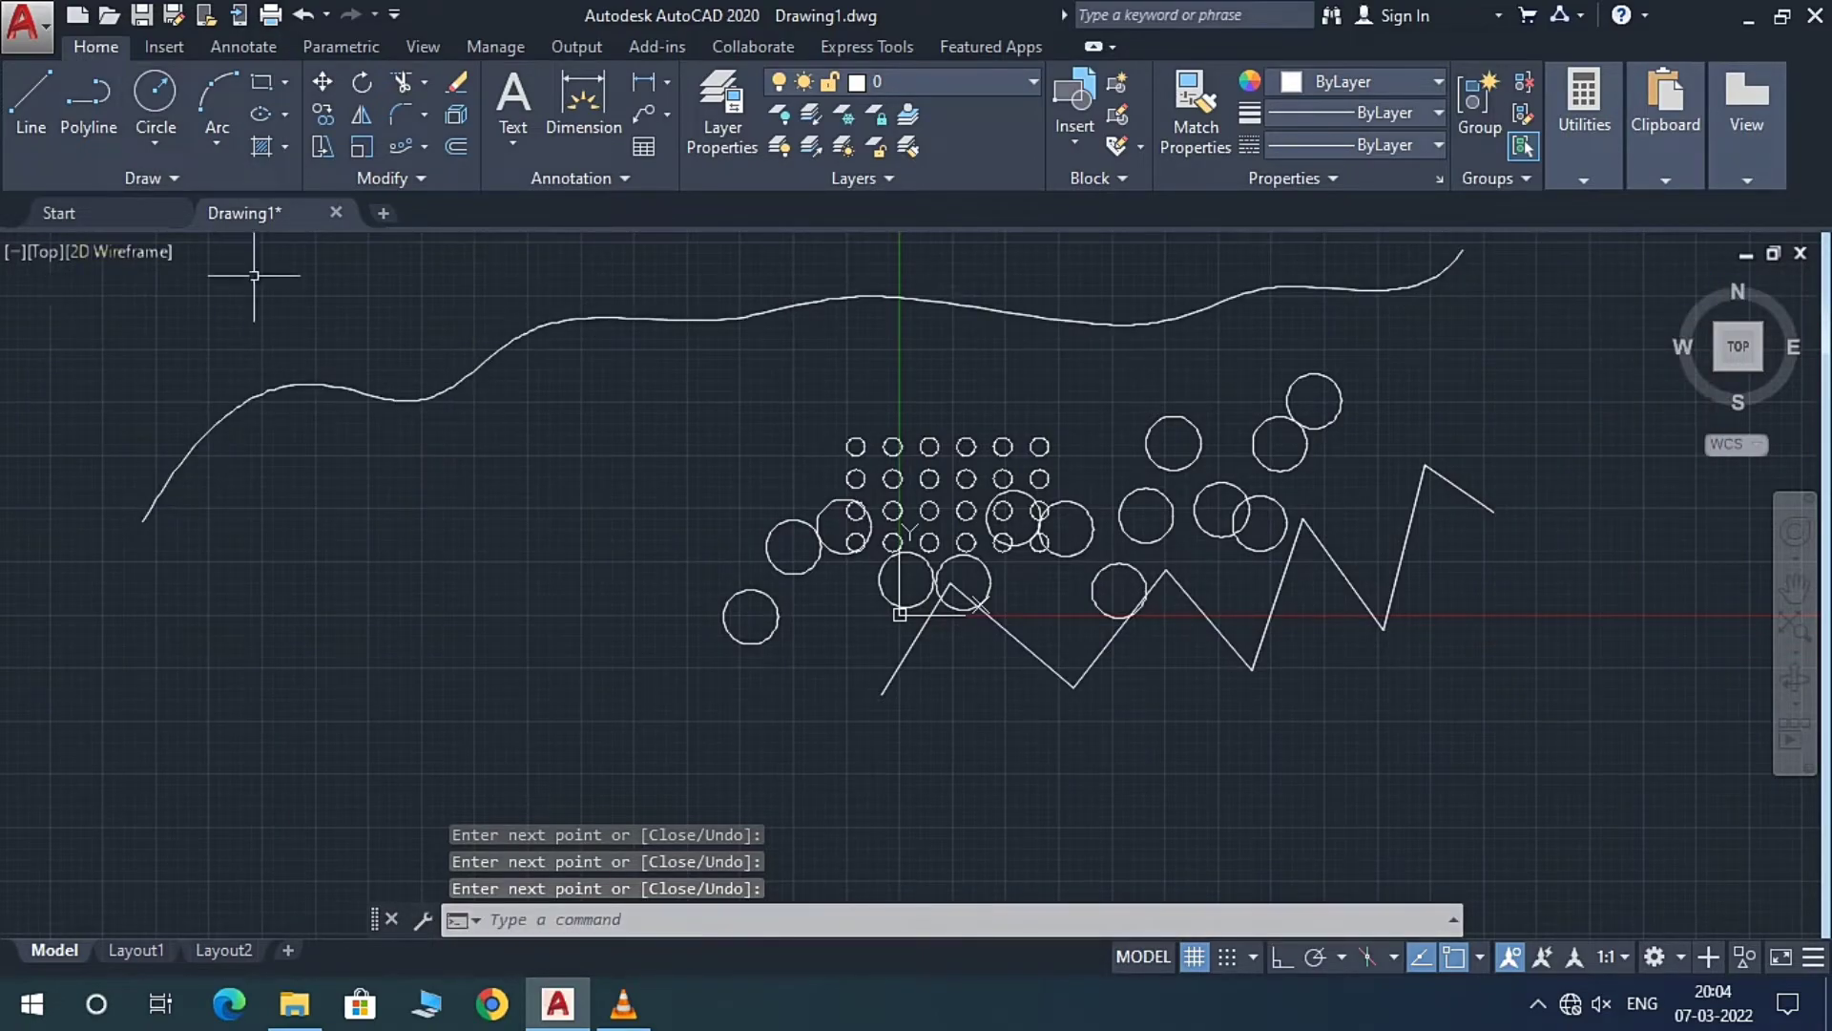
Step: Draw a circle of about 454 radius centred on the left endpoint of the spline
left_click(155, 95)
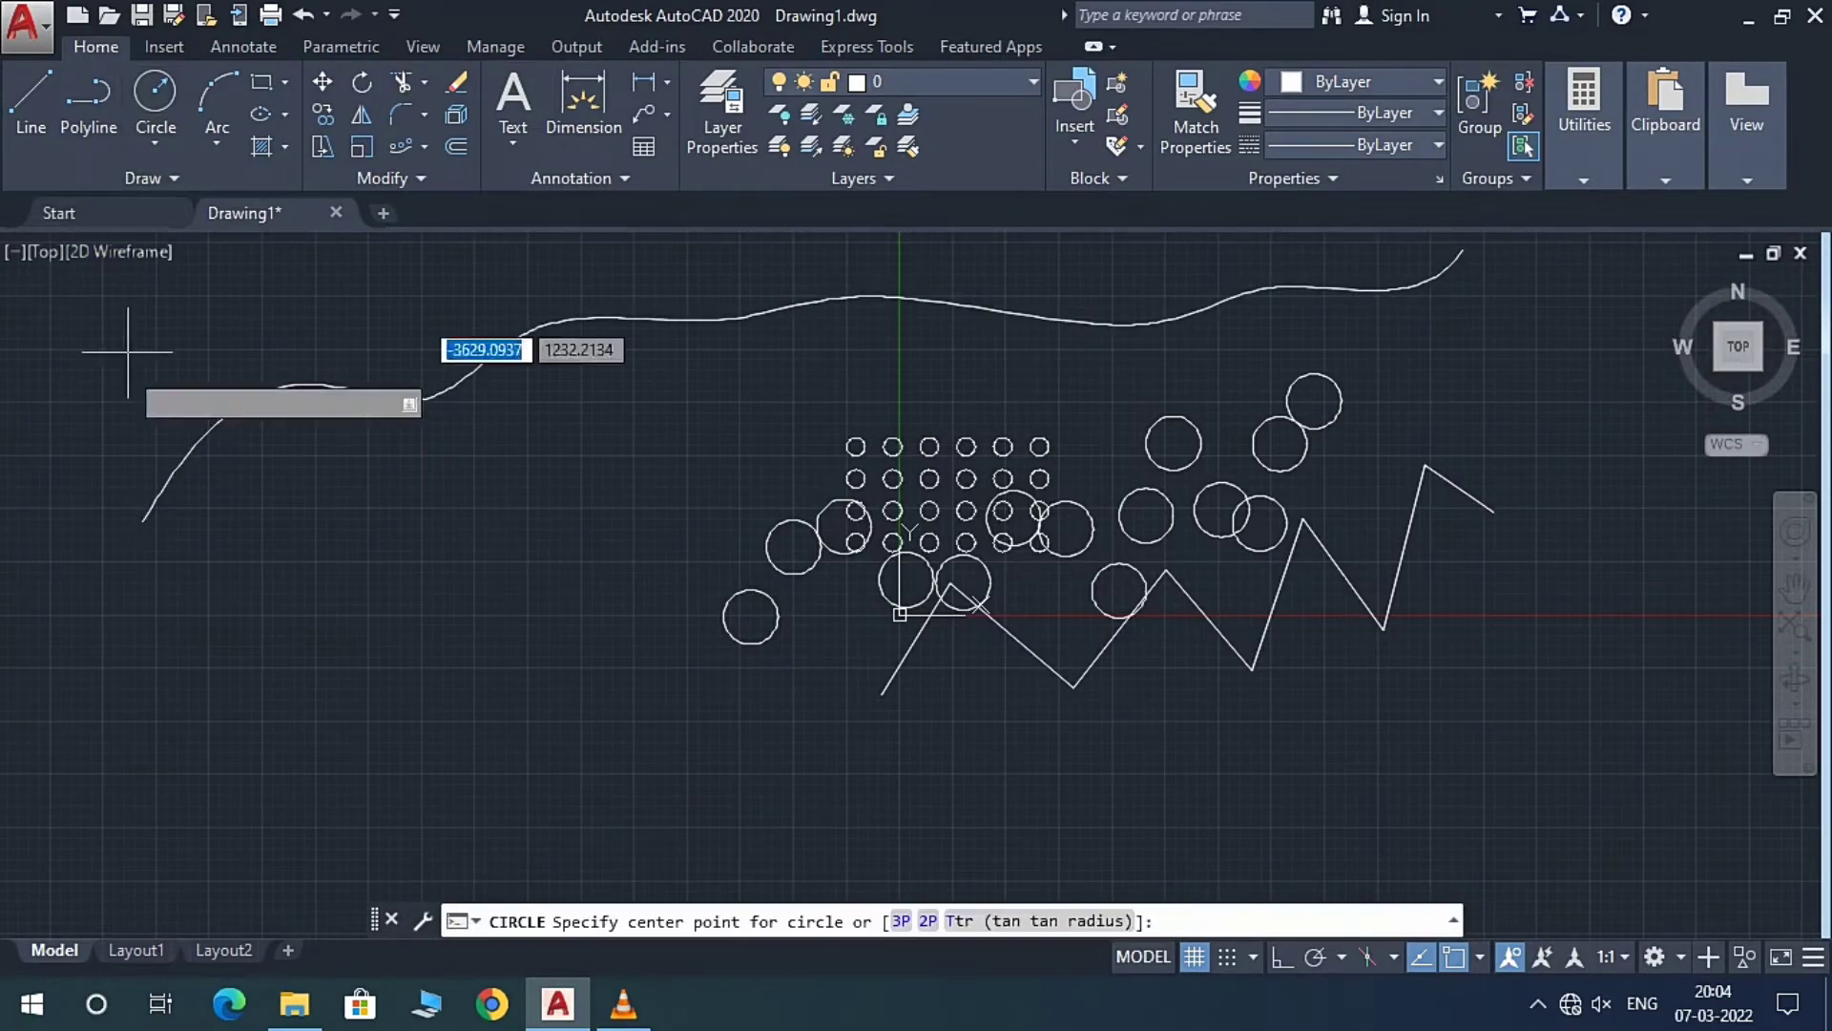
left_click(142, 513)
left_click(145, 505)
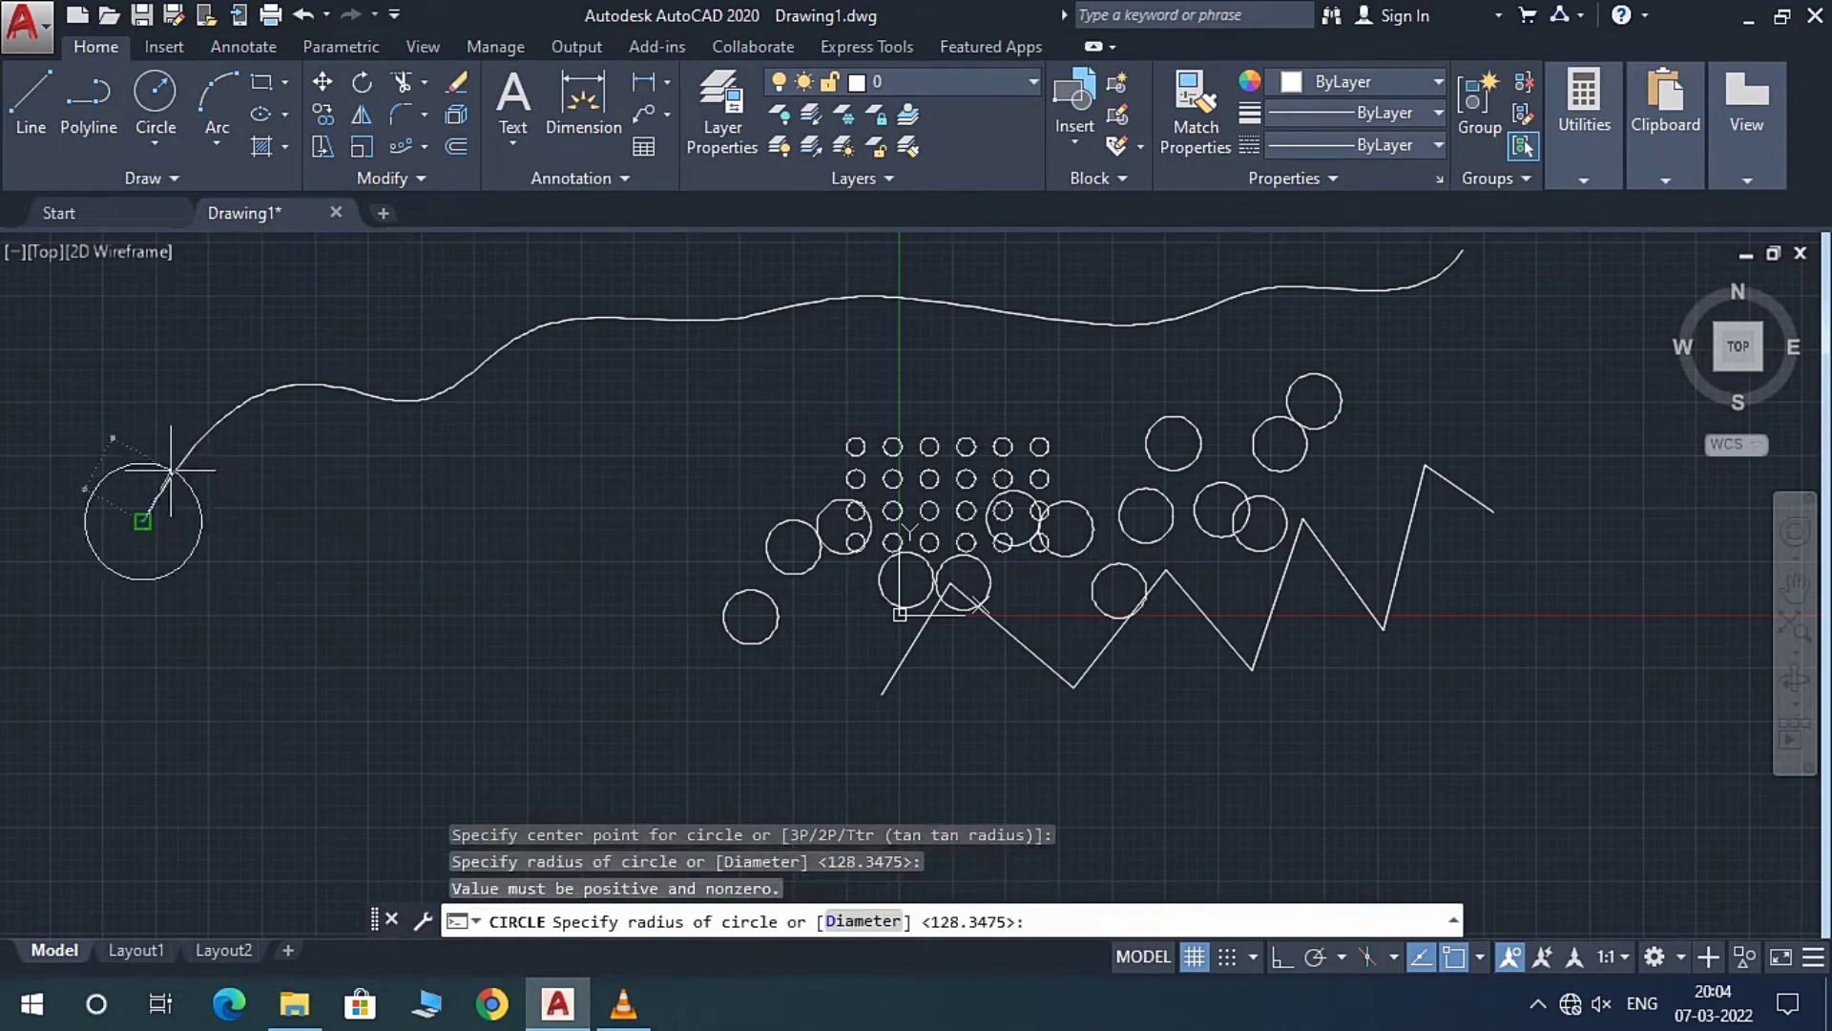
left_click(145, 516)
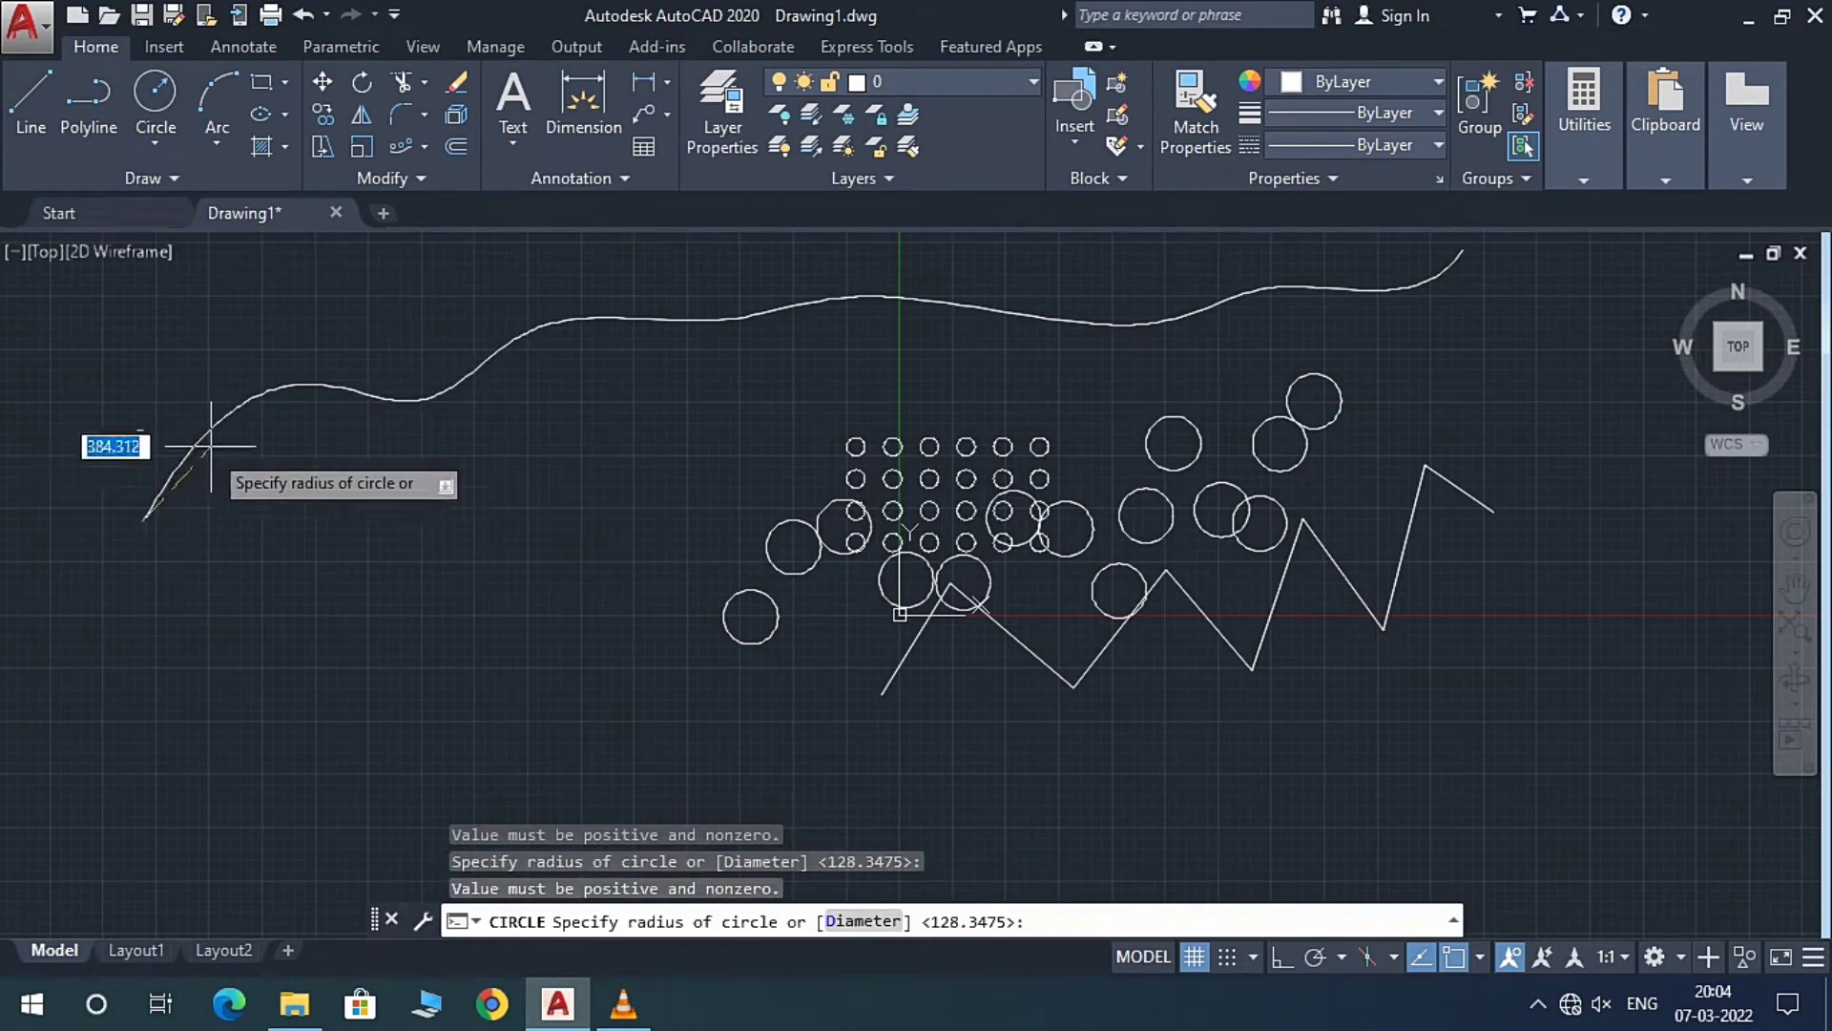
left_click(236, 519)
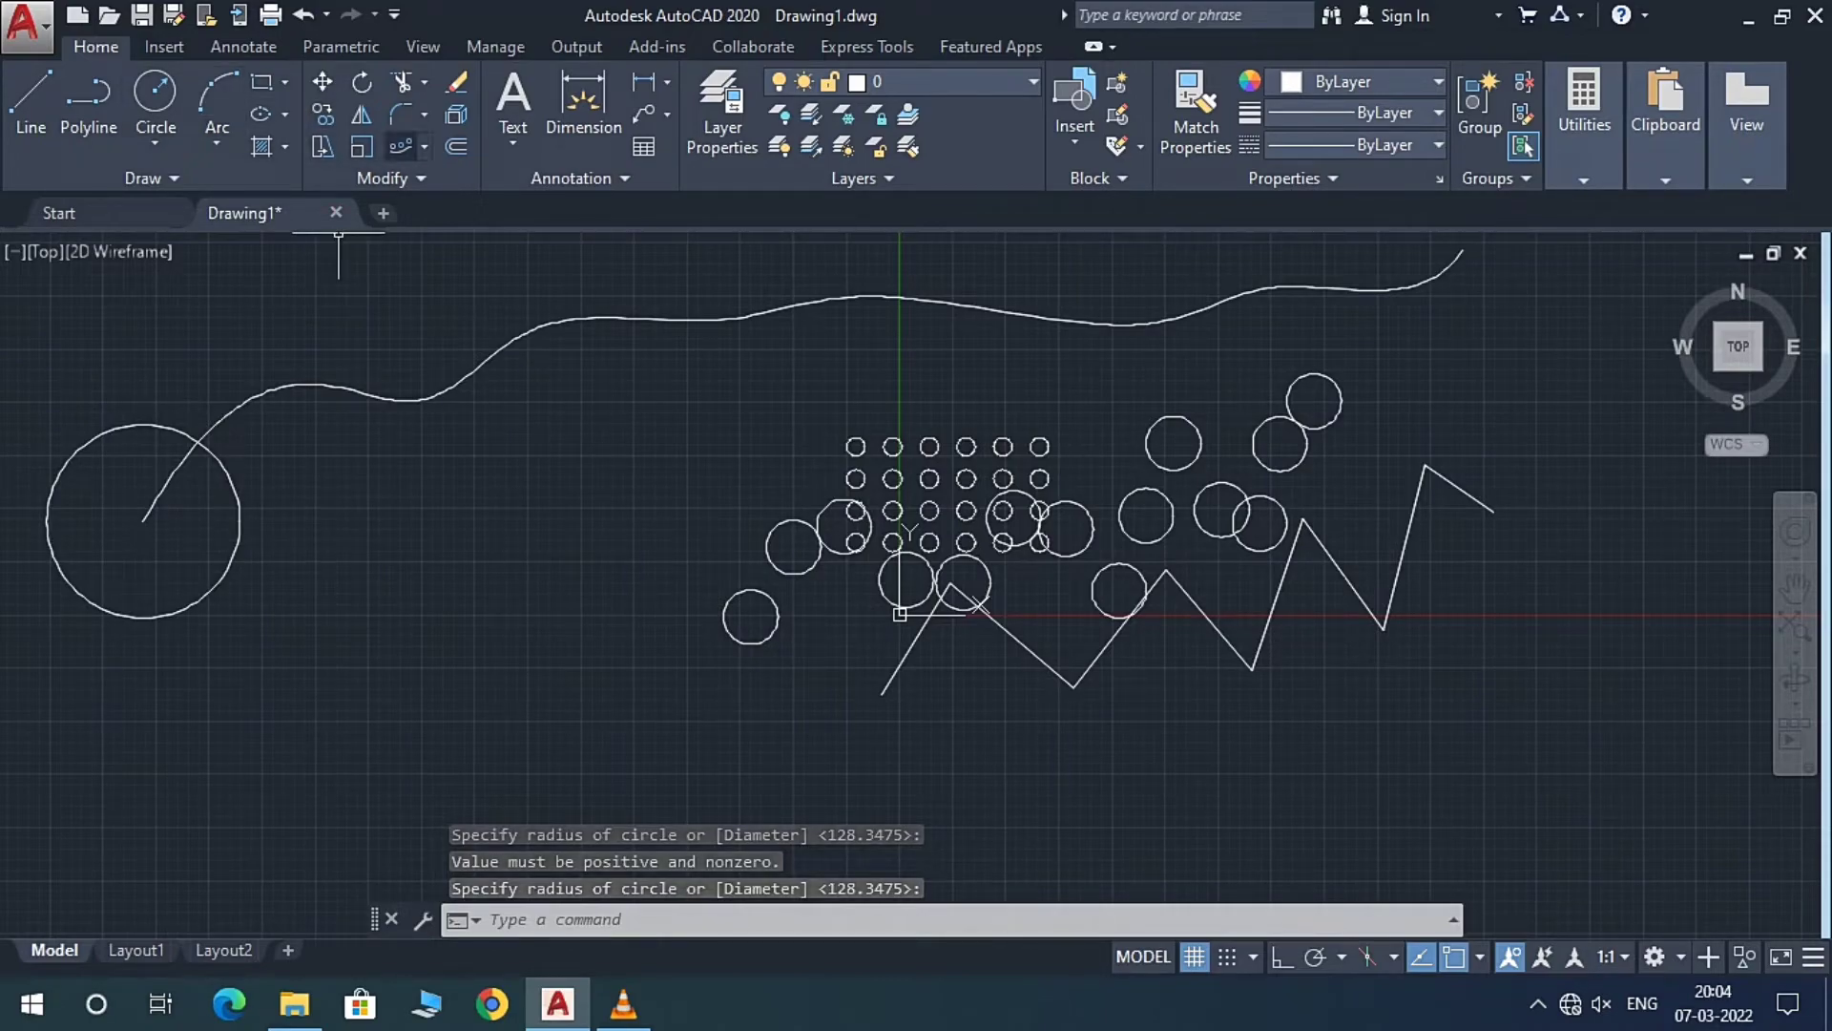
Step: Create a path array of the circle at the spline's left end, using the spline as the path curve
left_click(400, 146)
left_click(131, 420)
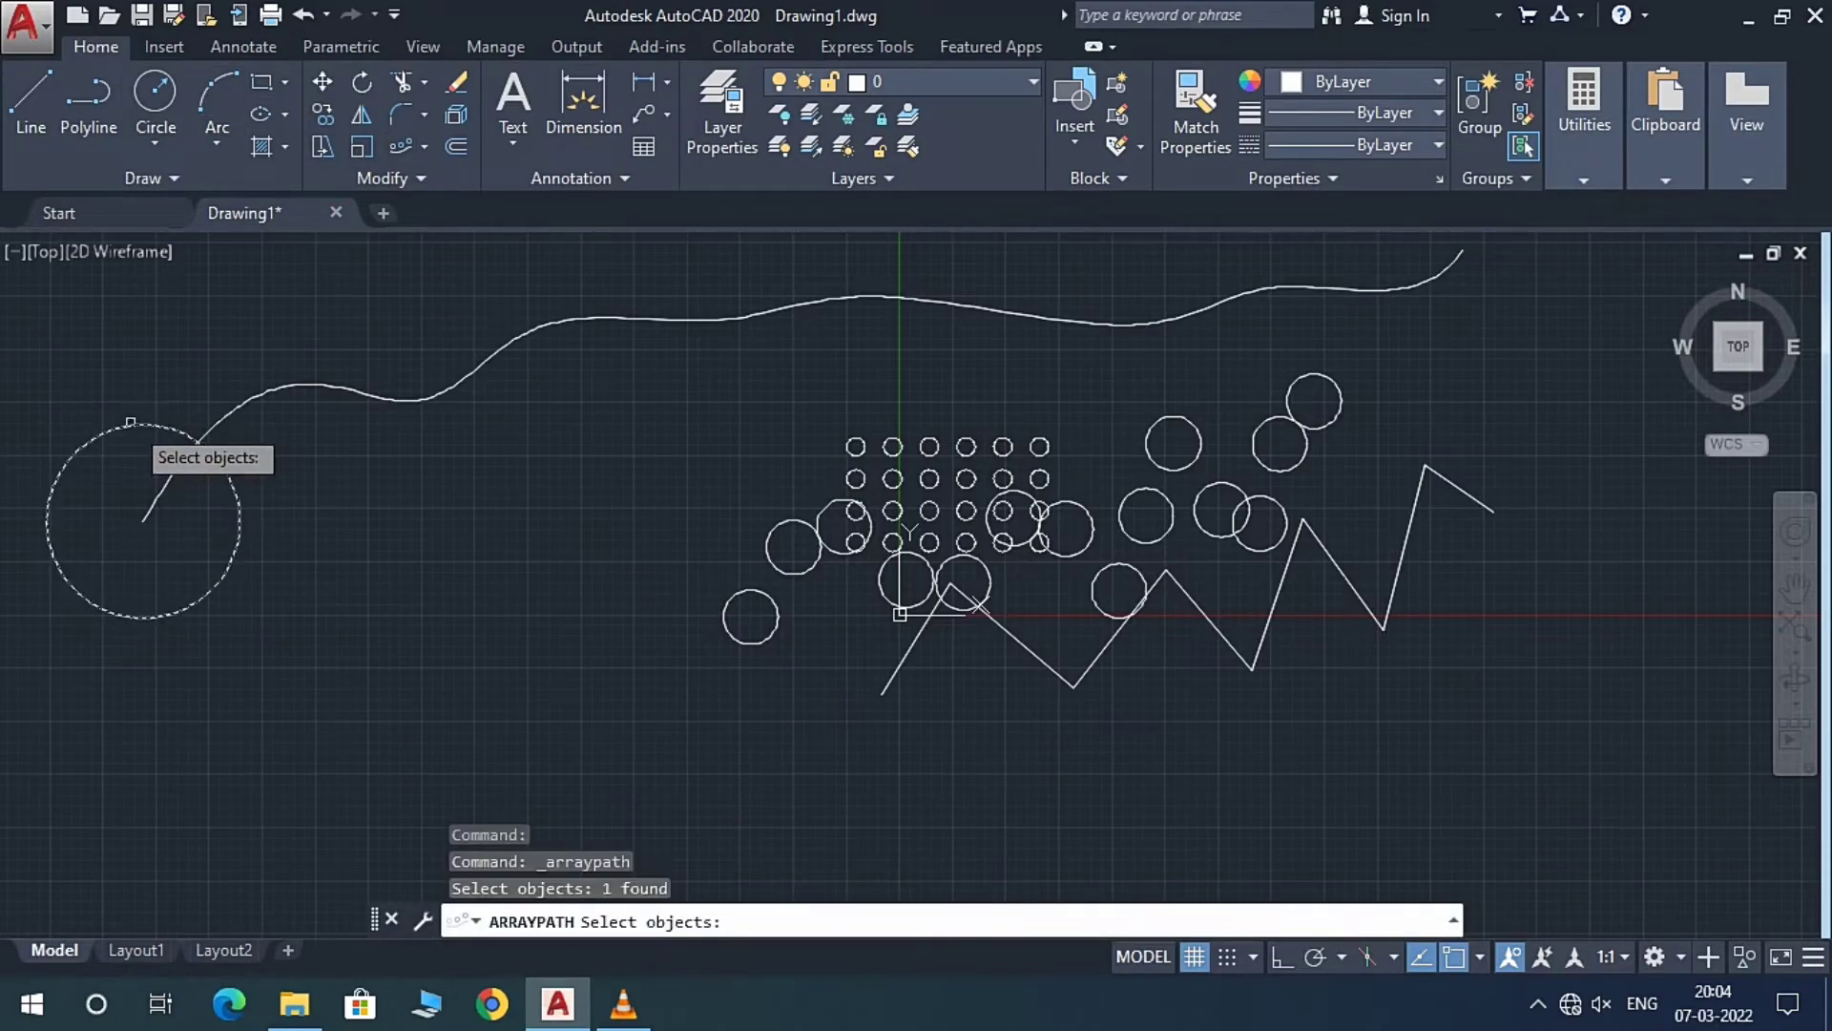
key("Return")
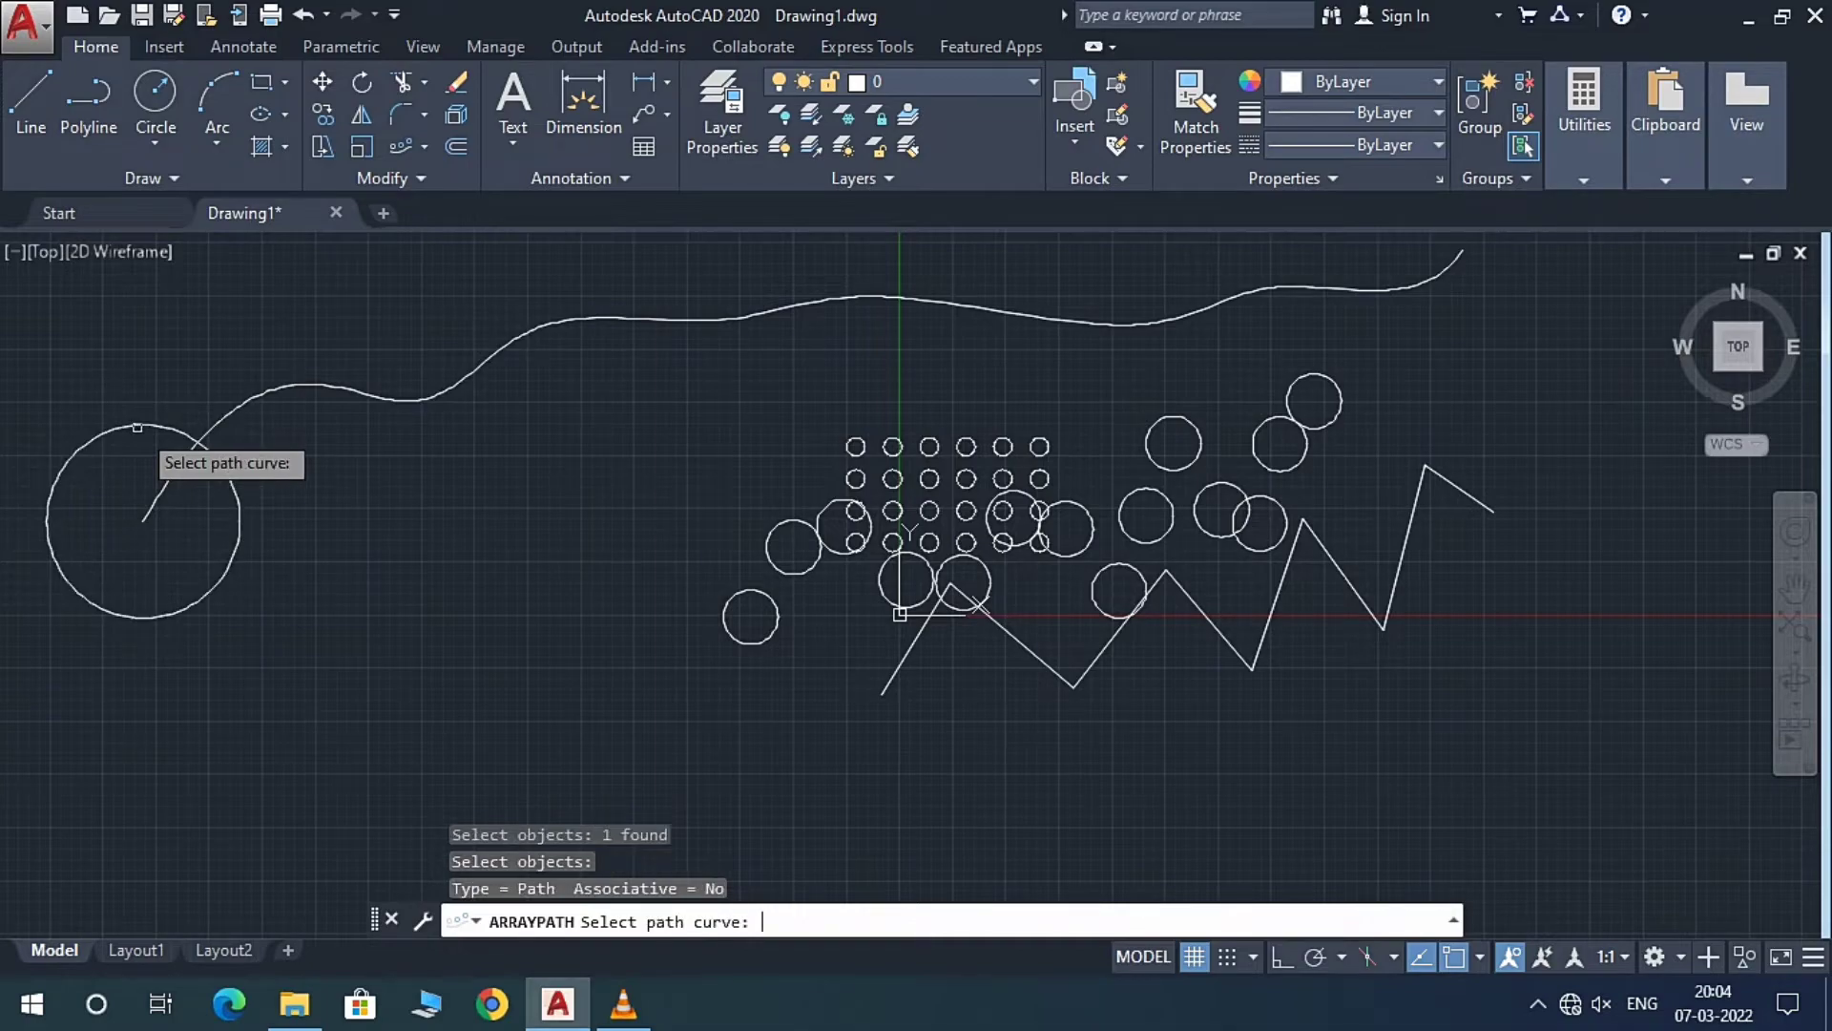
left_click(274, 391)
scroll(387, 386, "up", 1)
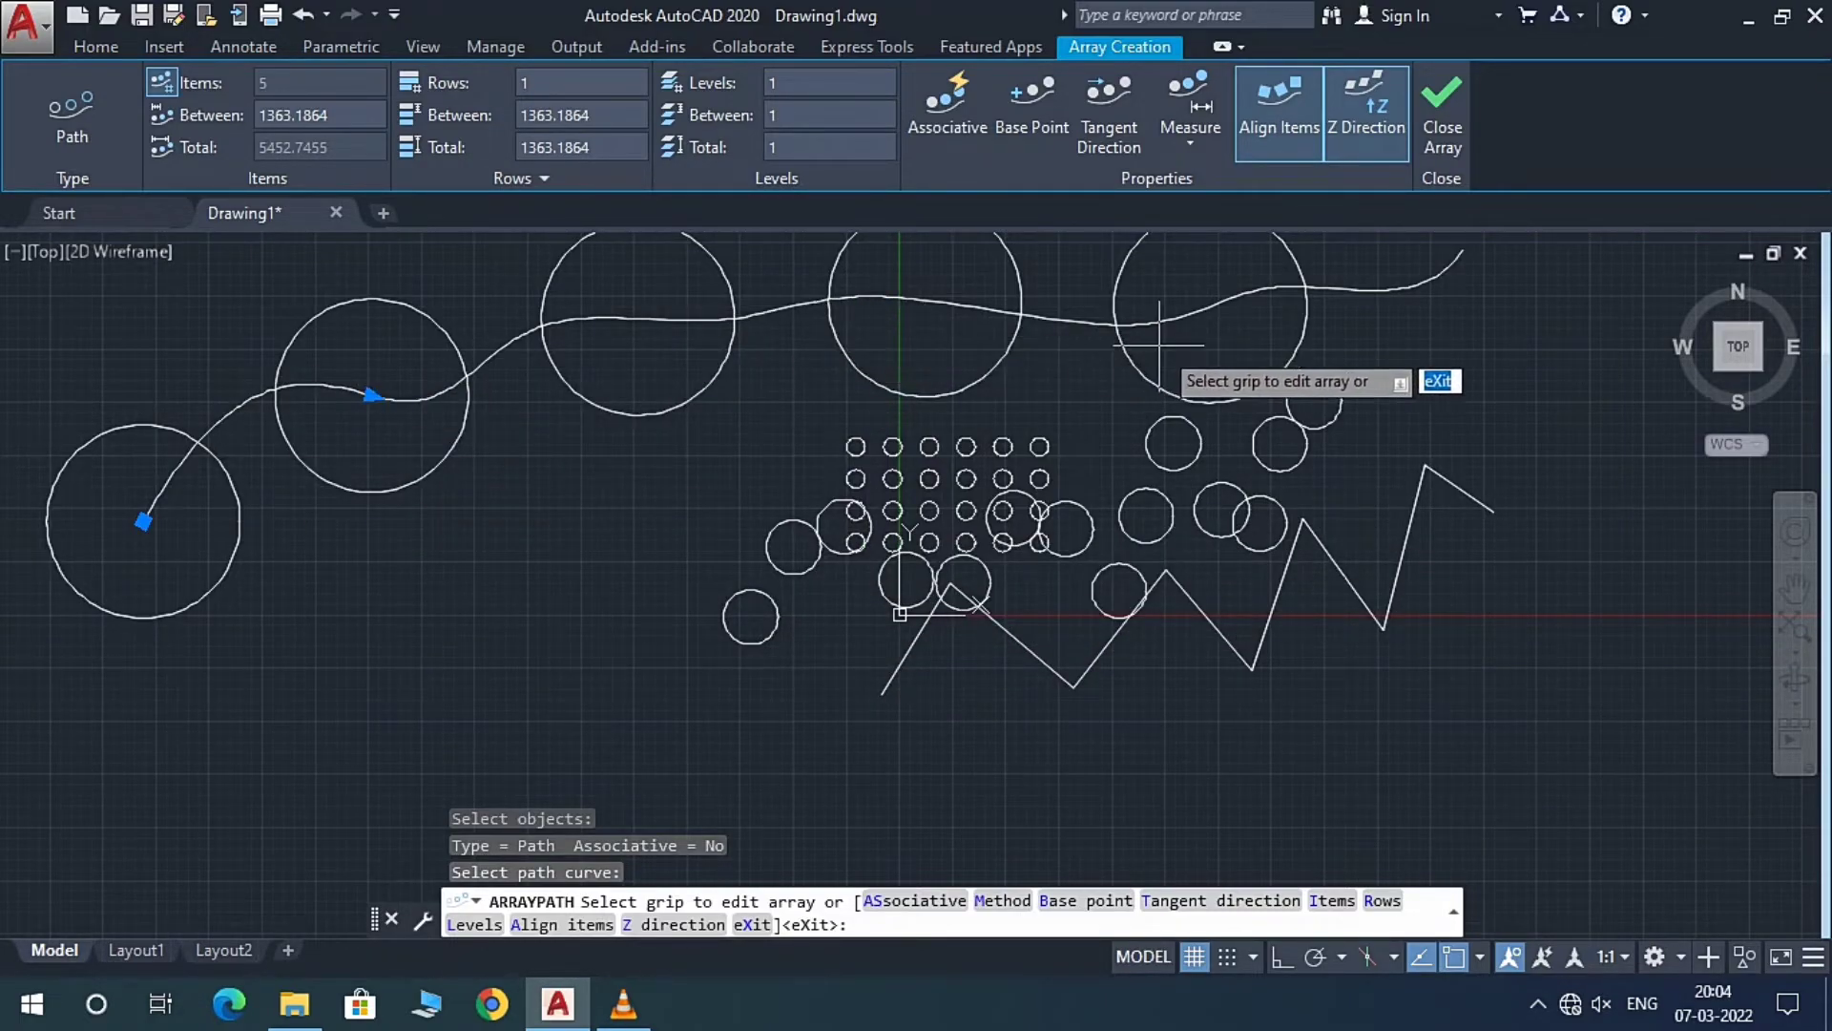
scroll(1121, 345, "down", 1)
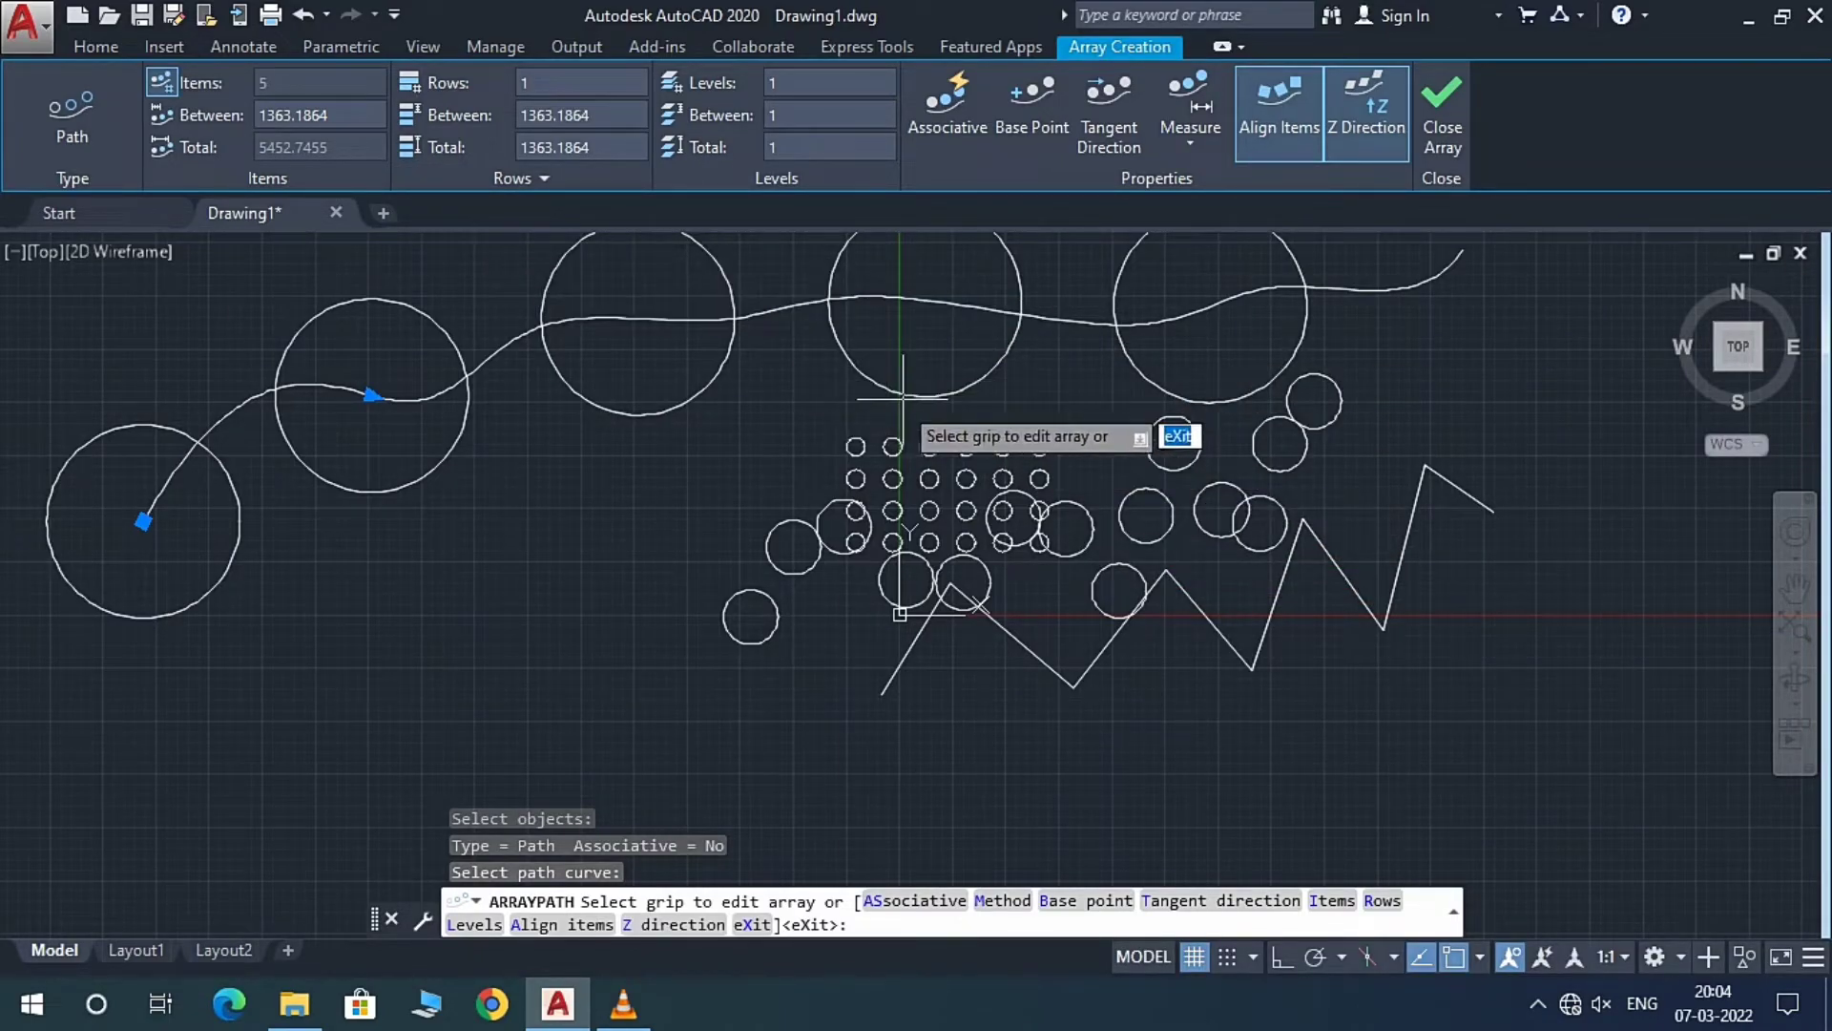
left_click(373, 395)
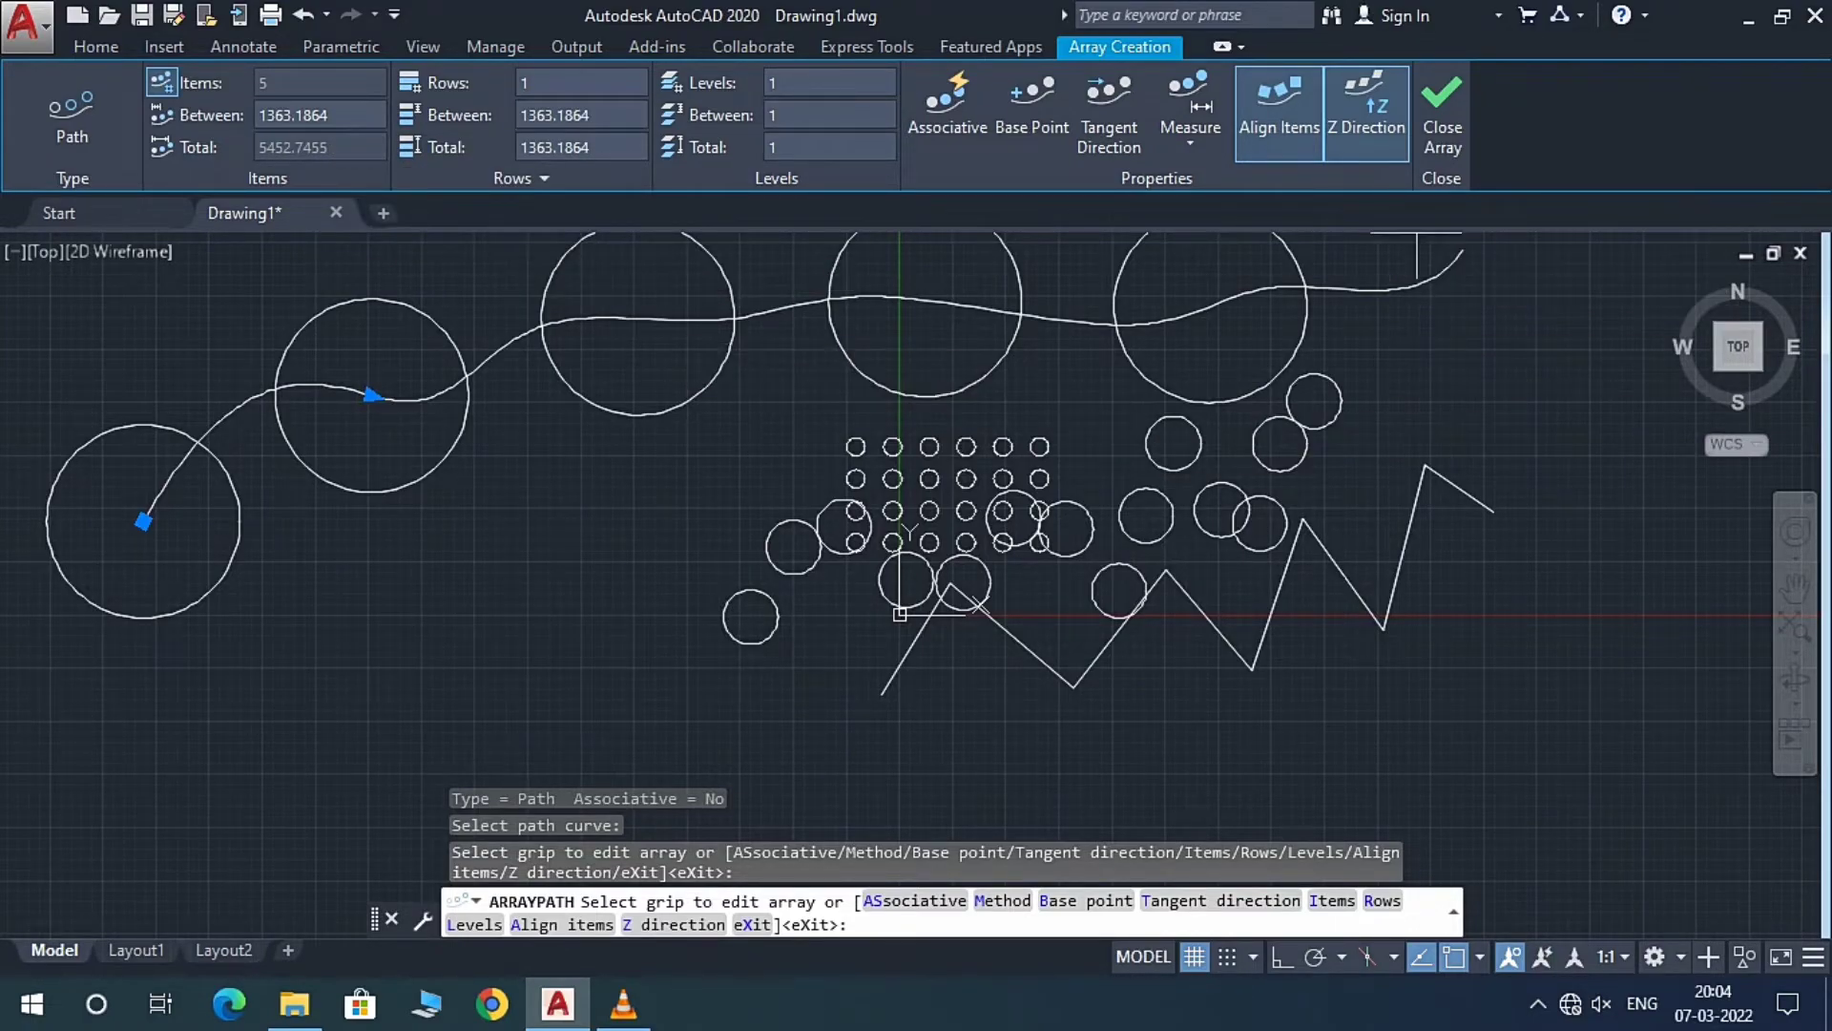
left_click(1442, 105)
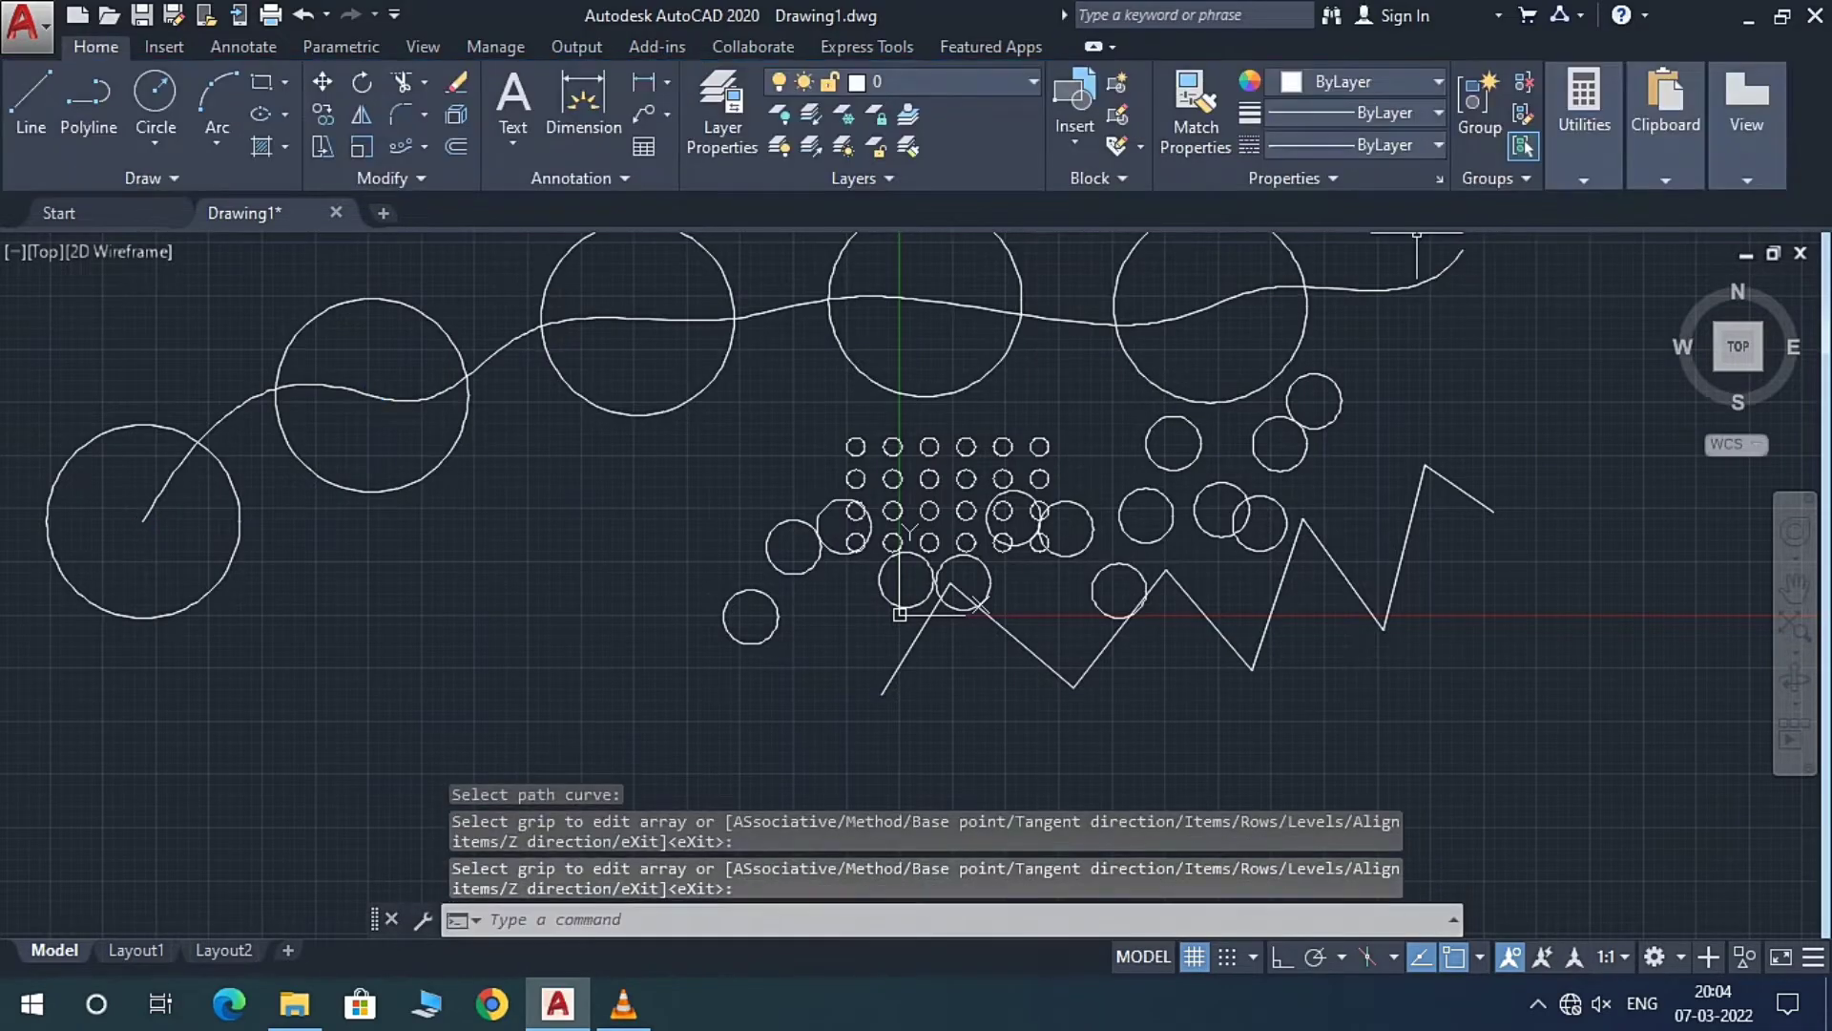
scroll(618, 425, "down", 4)
scroll(720, 365, "up", 4)
scroll(720, 365, "down", 4)
scroll(1213, 501, "up", 4)
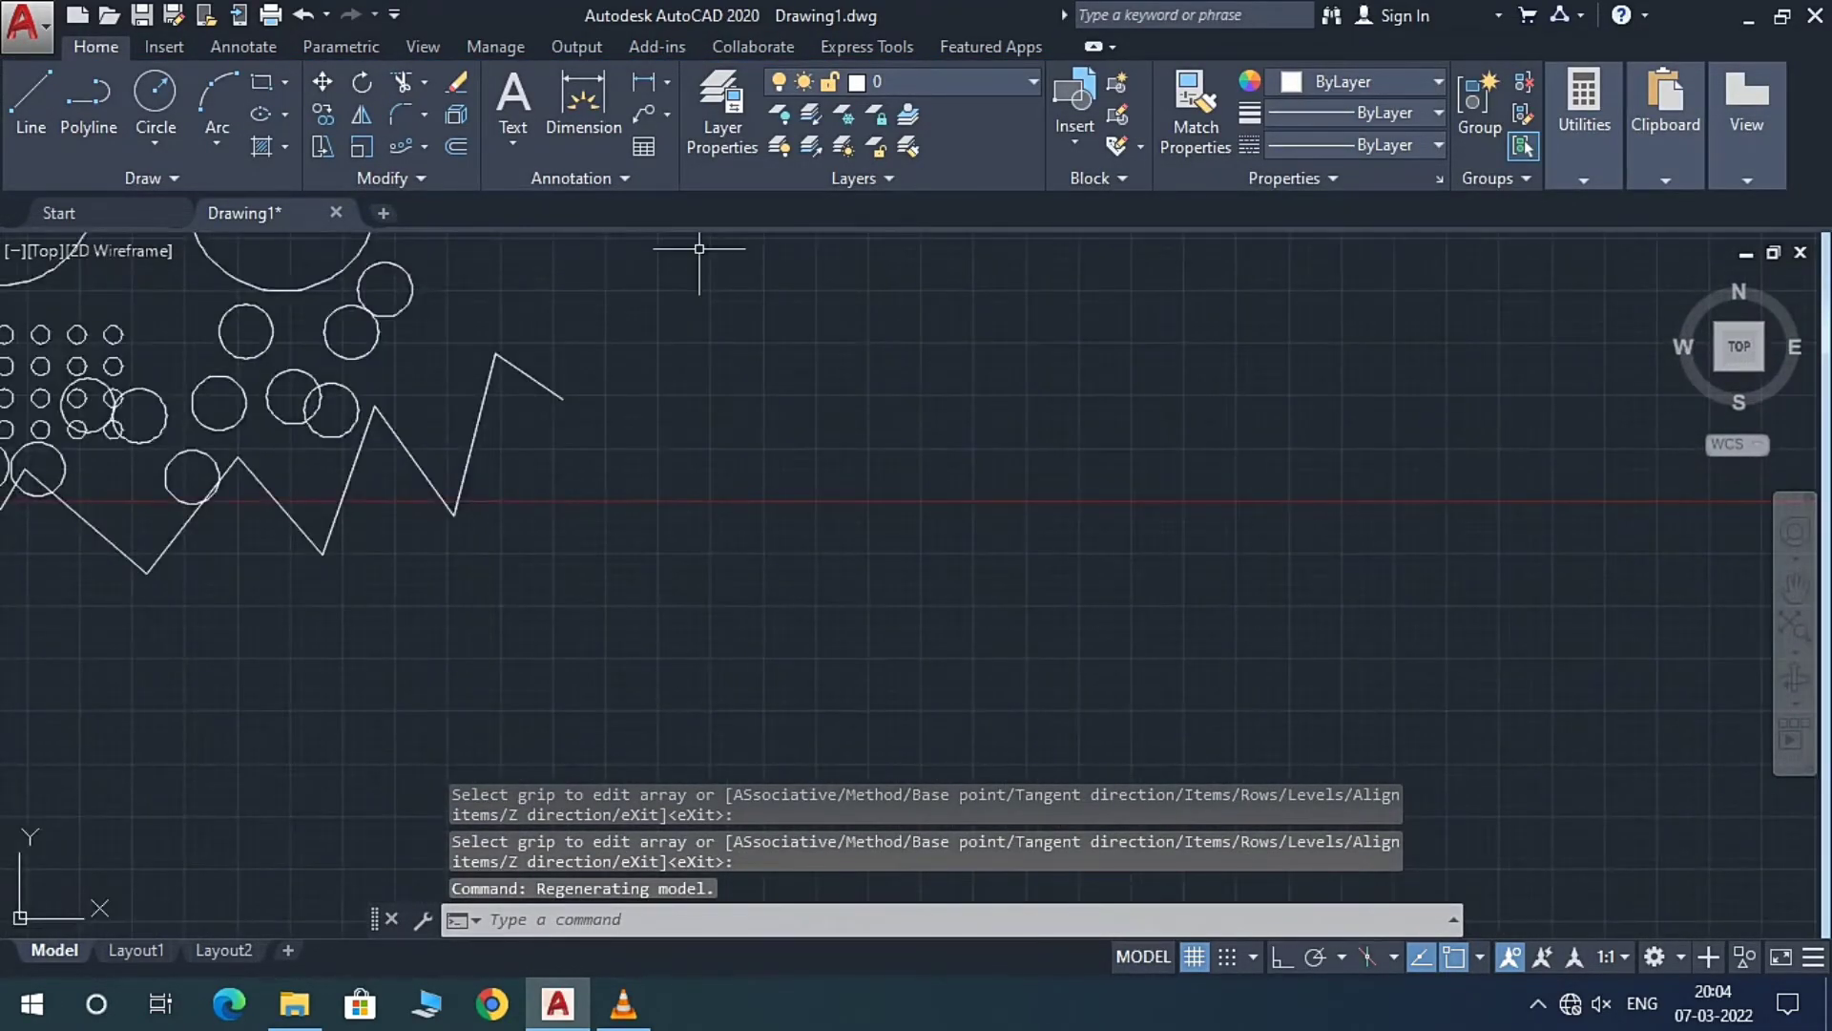
left_click(423, 146)
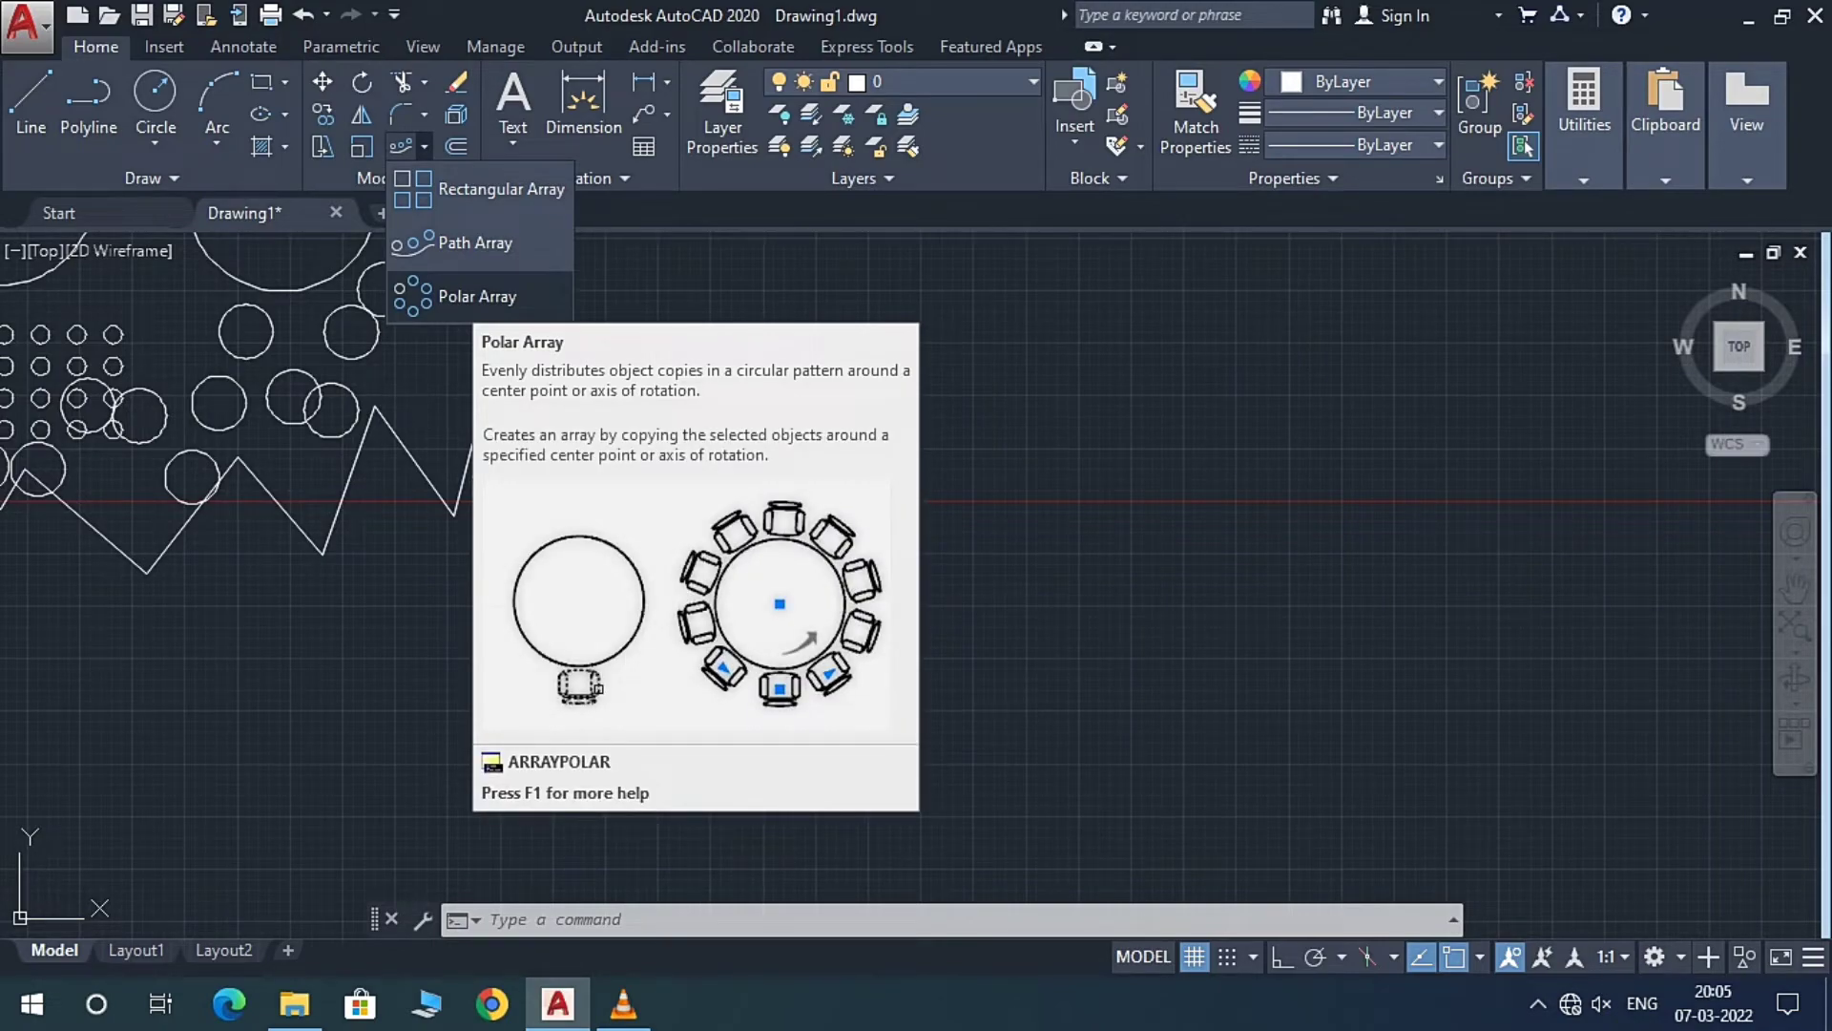
left_click(458, 297)
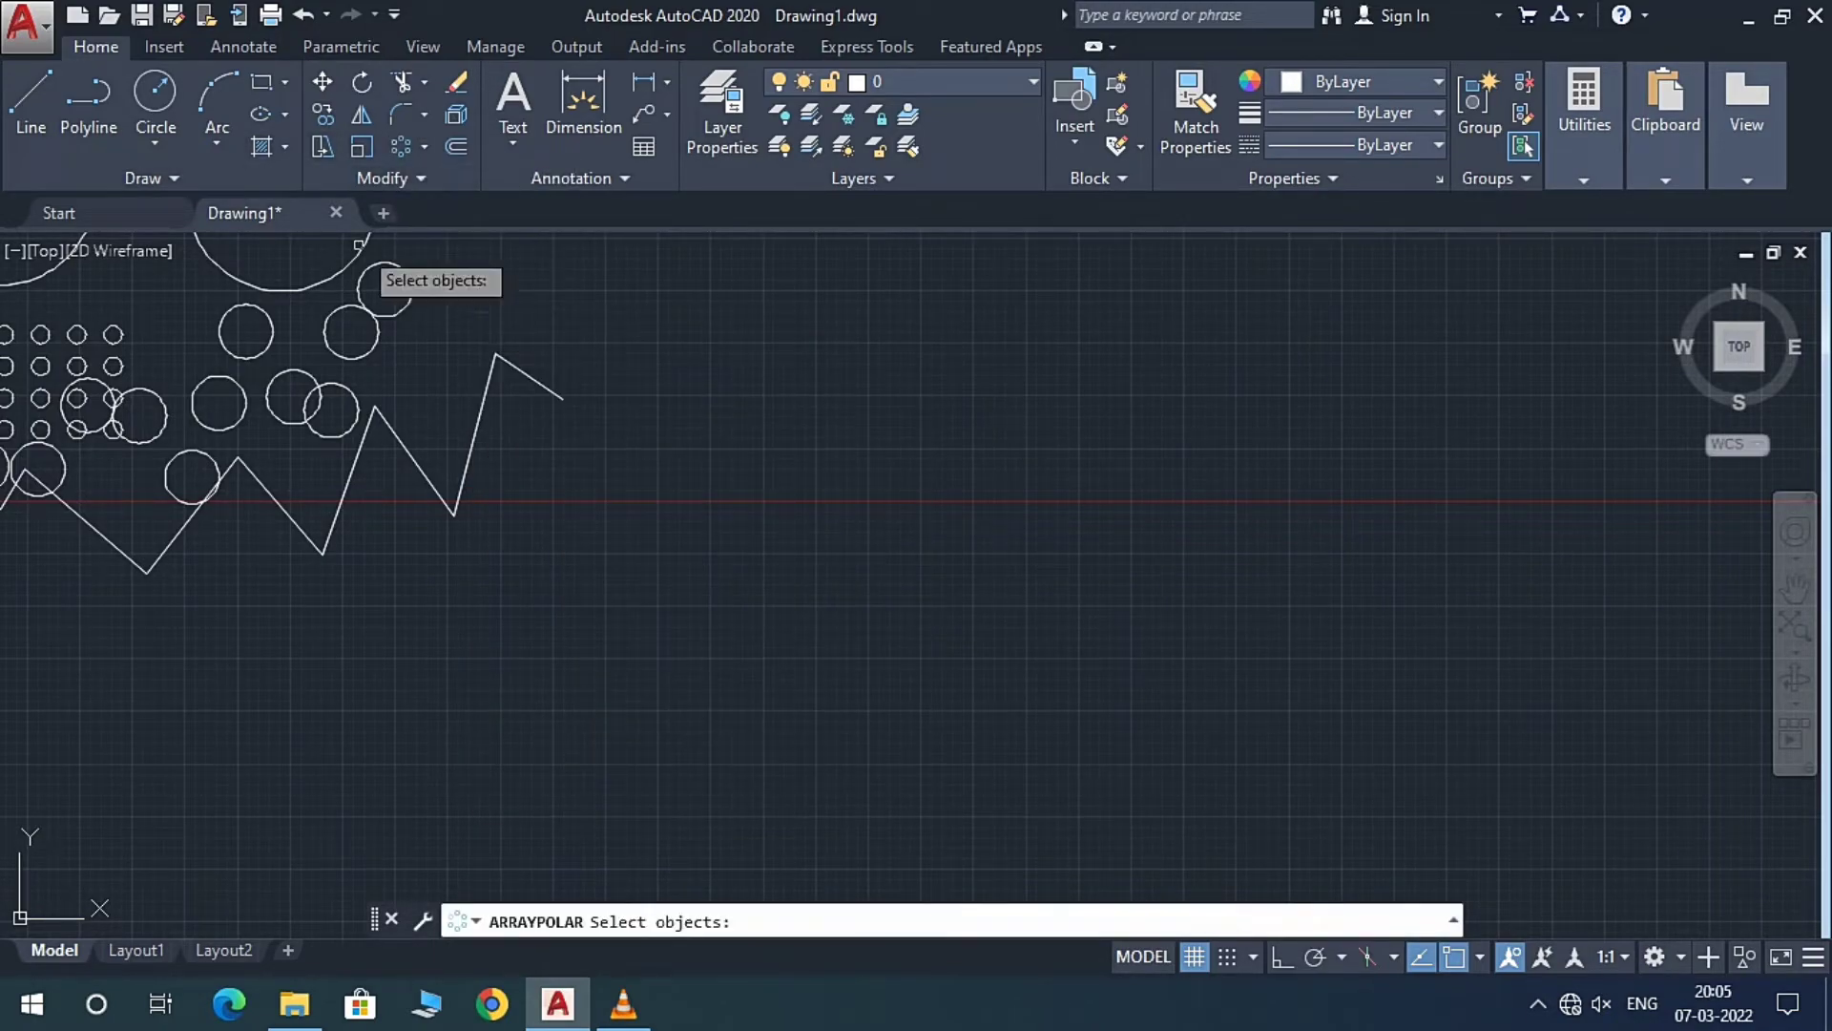
key("Escape")
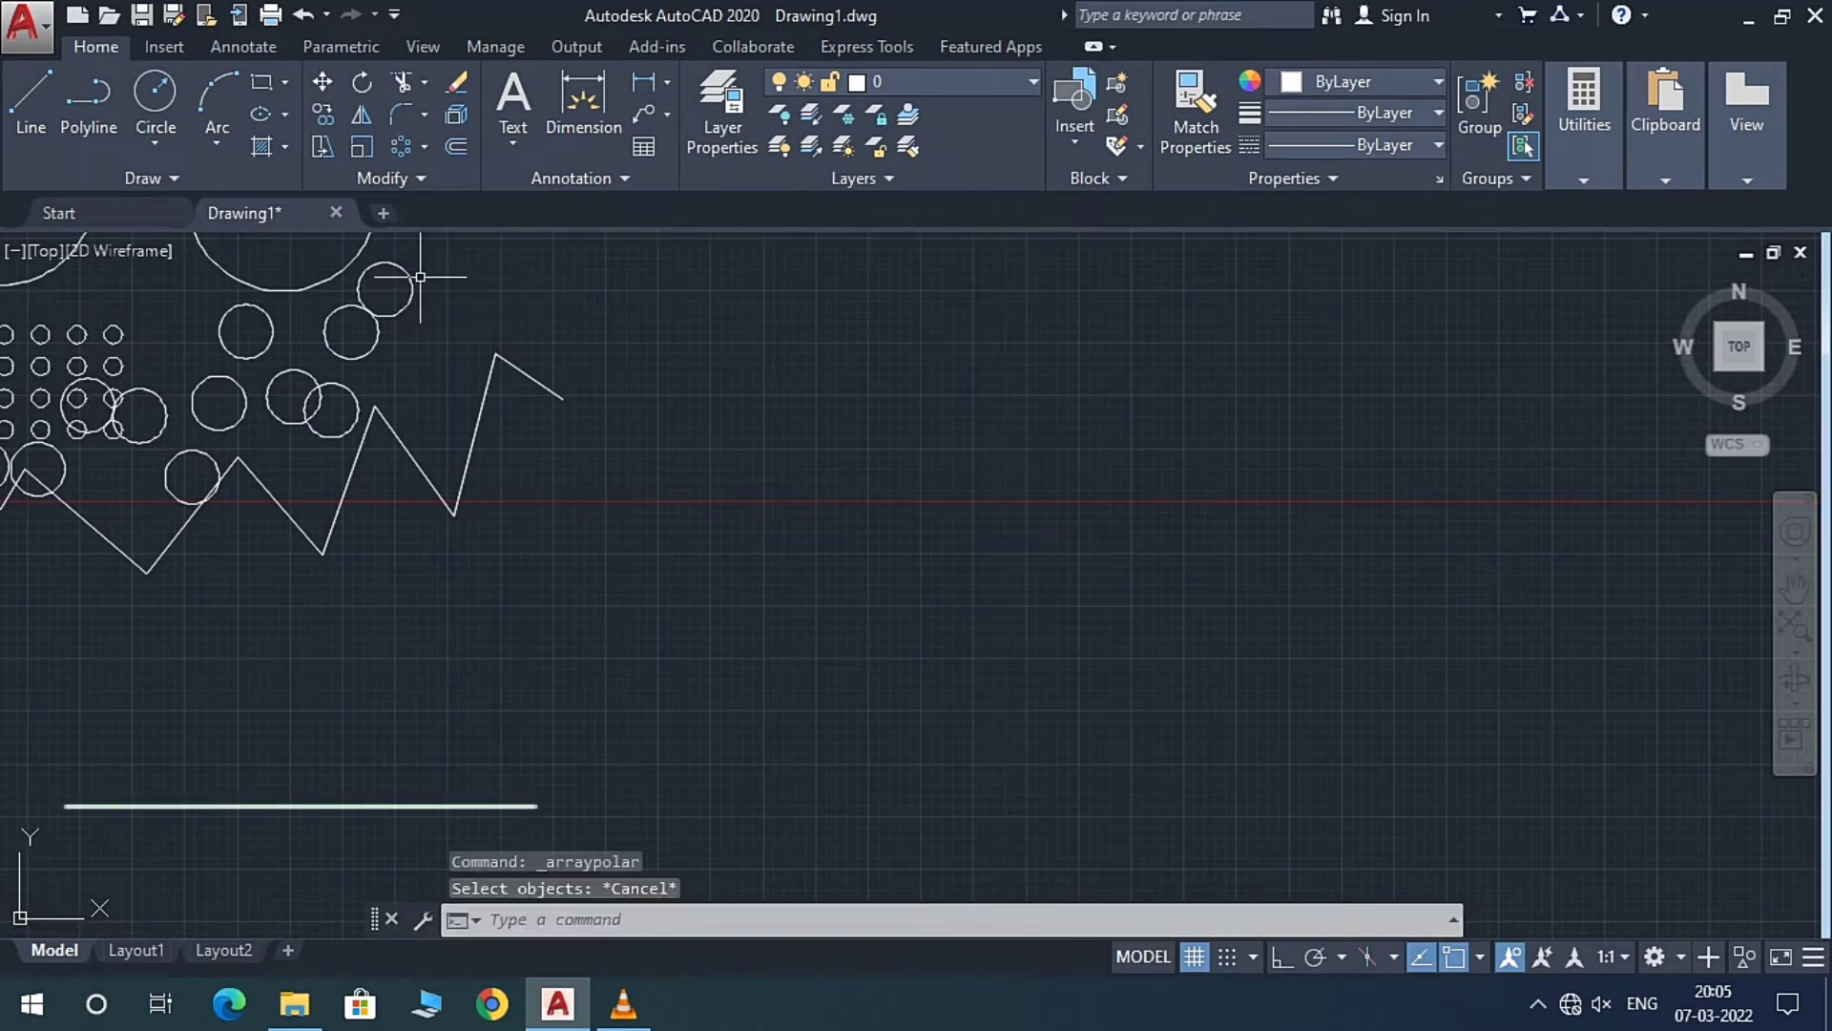
Step: Draw a circle of about 1250 radius to the right of the zigzag polyline and a small circle centred on its bottom quadrant
left_click(155, 93)
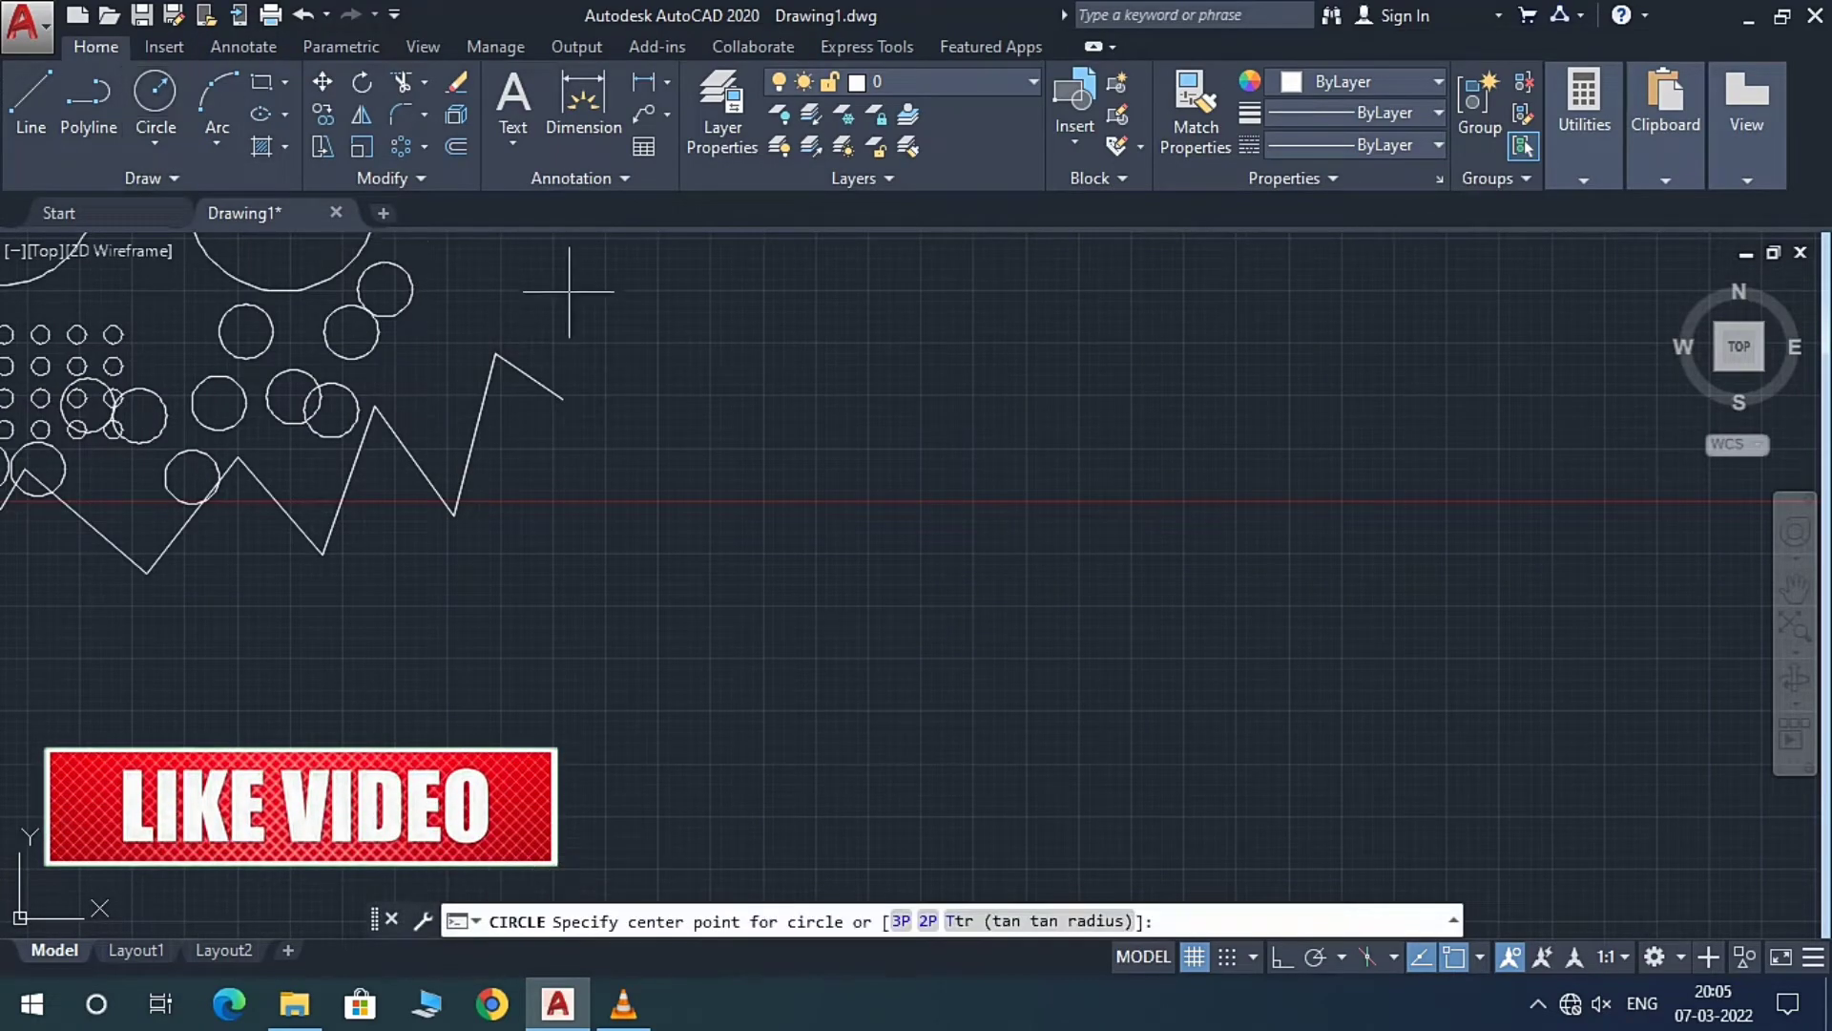
left_click(980, 542)
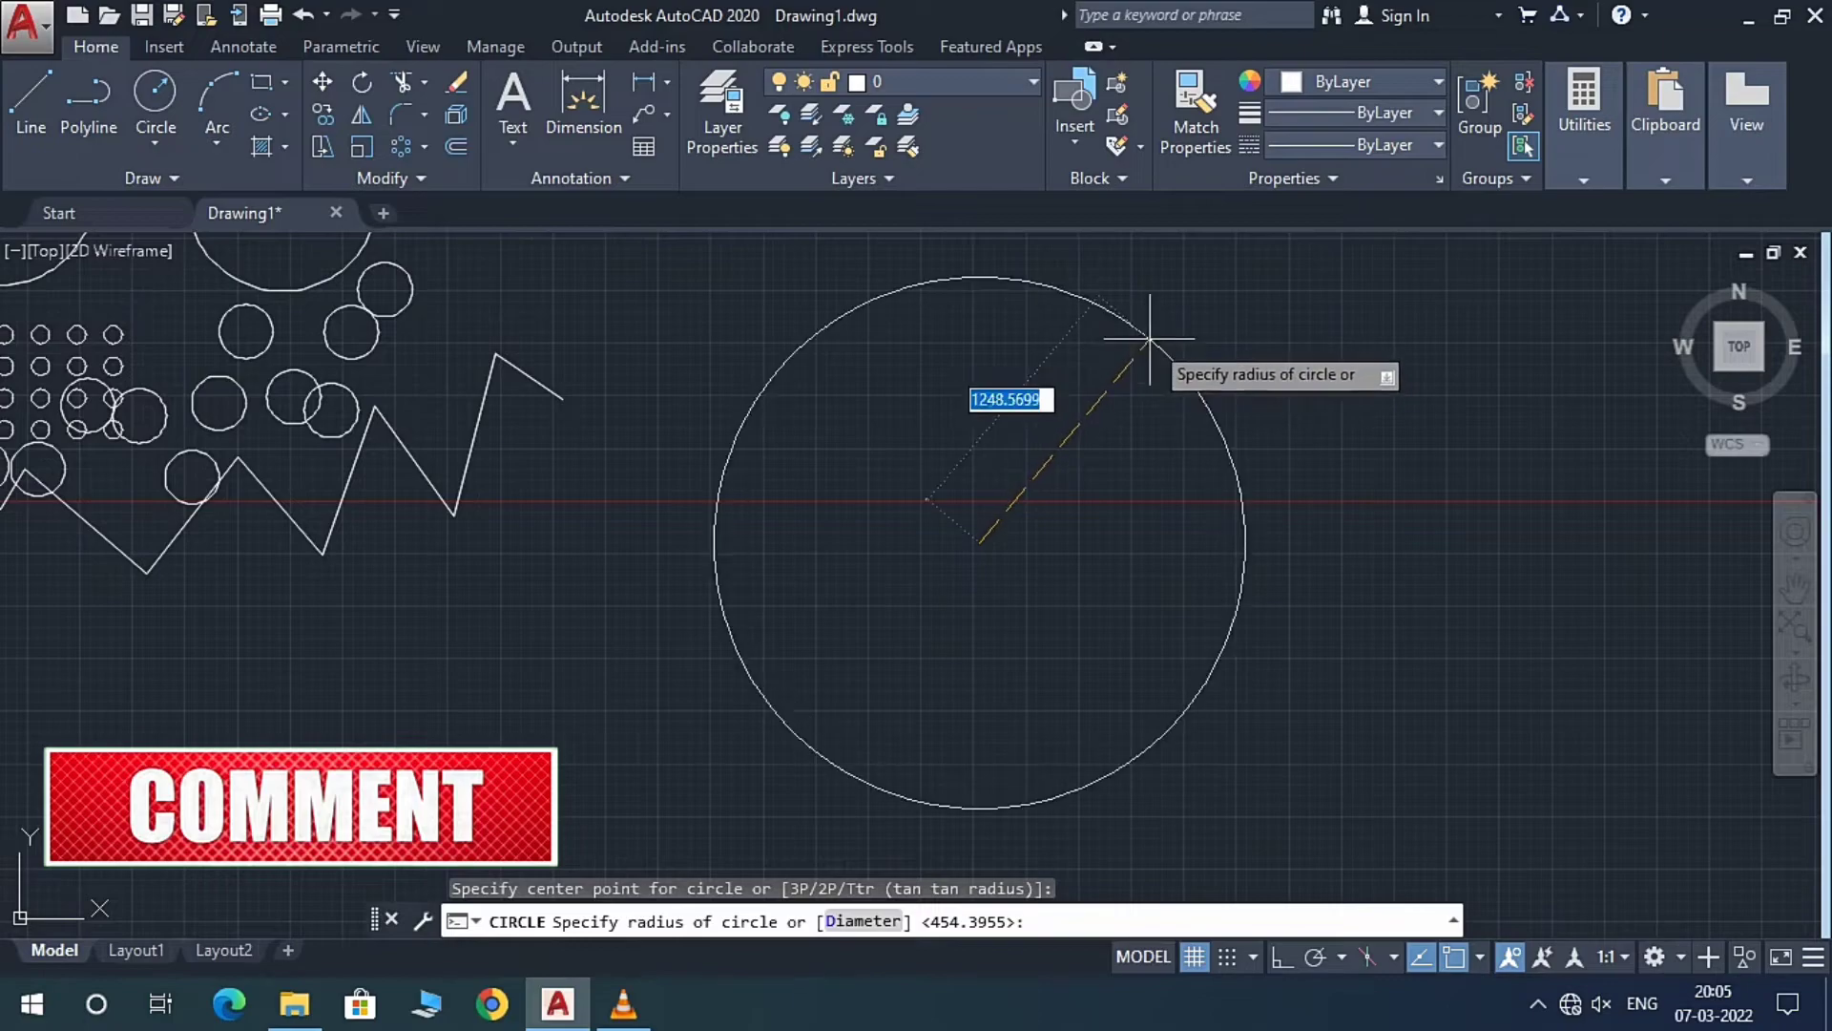
left_click(1157, 340)
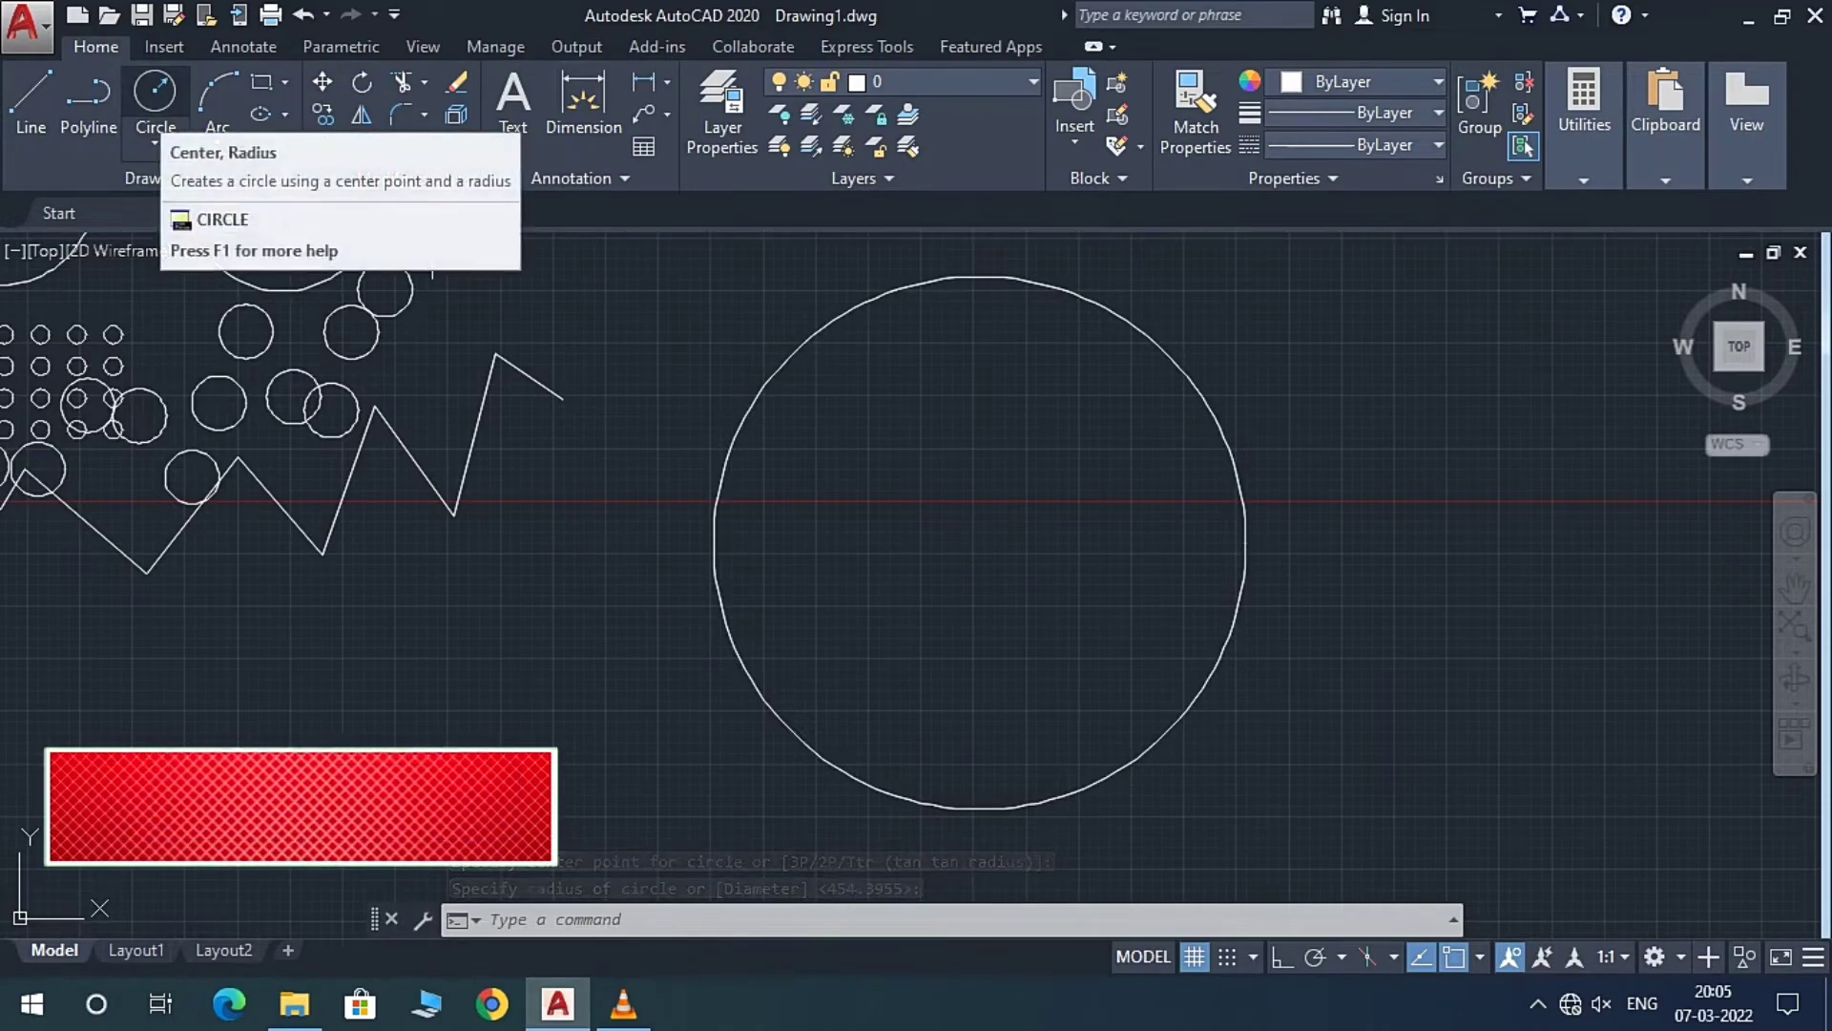
left_click(156, 93)
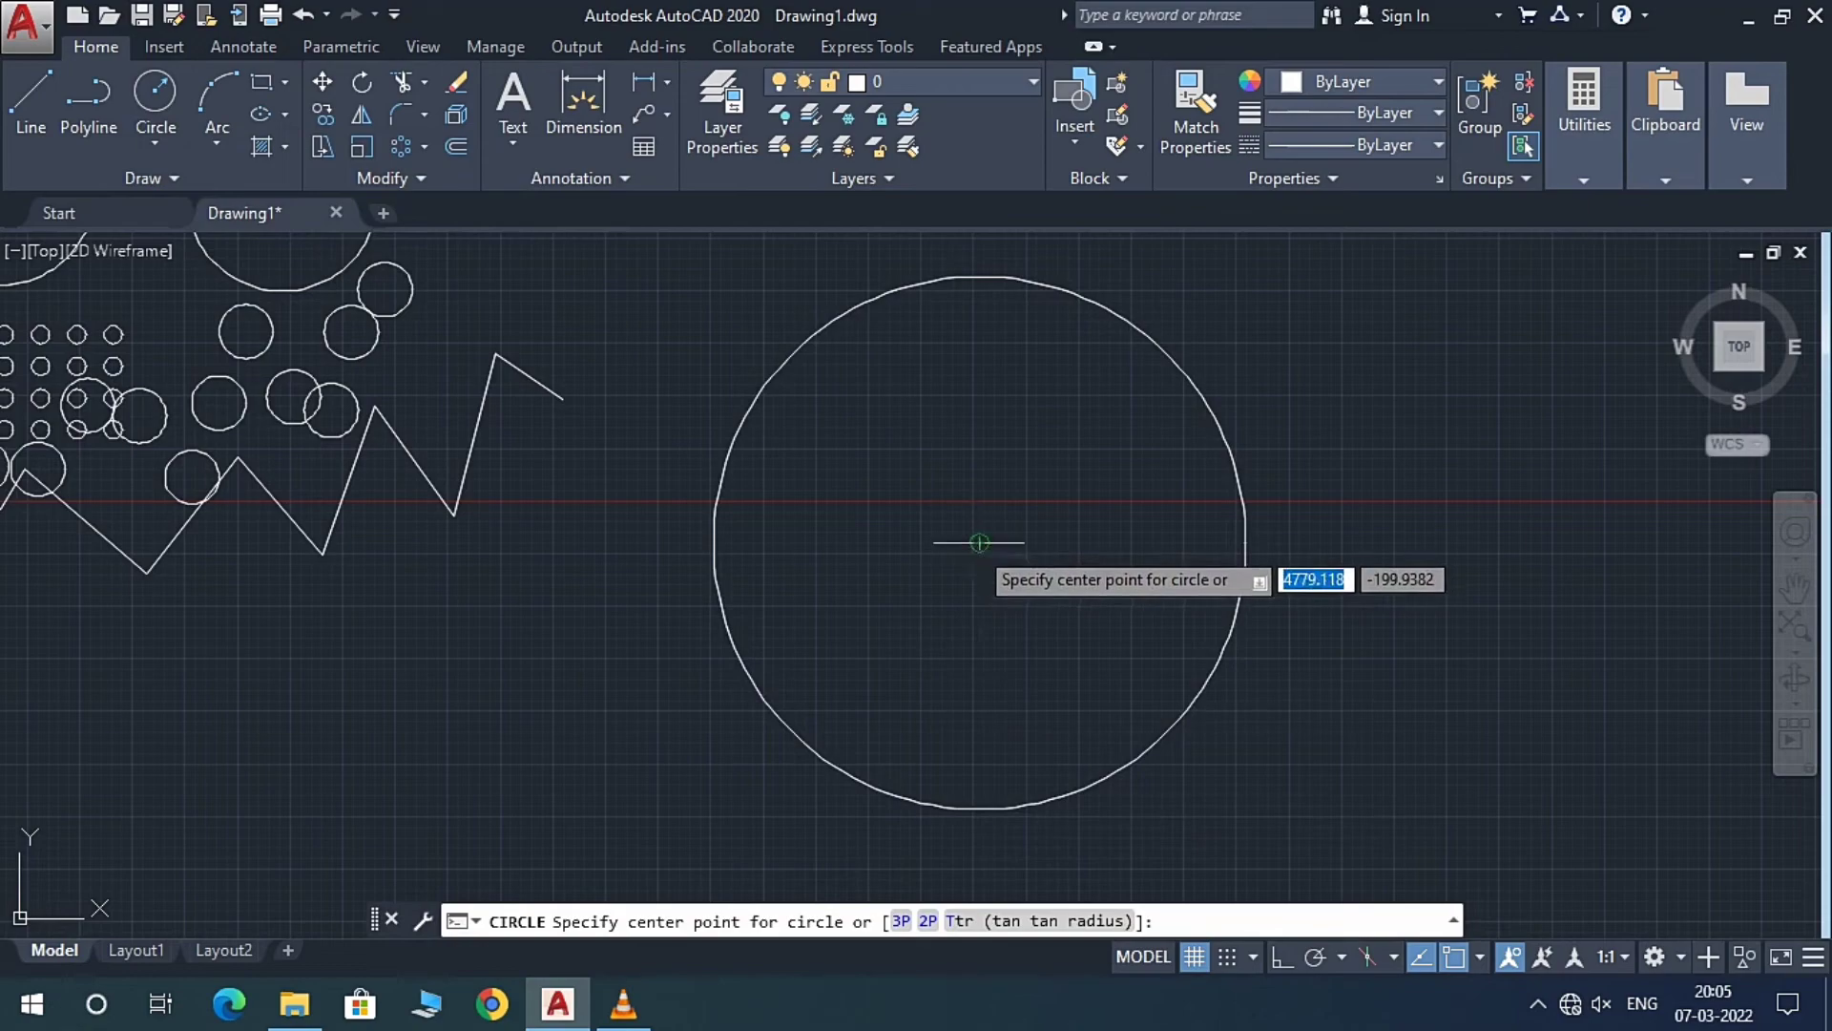
left_click(979, 808)
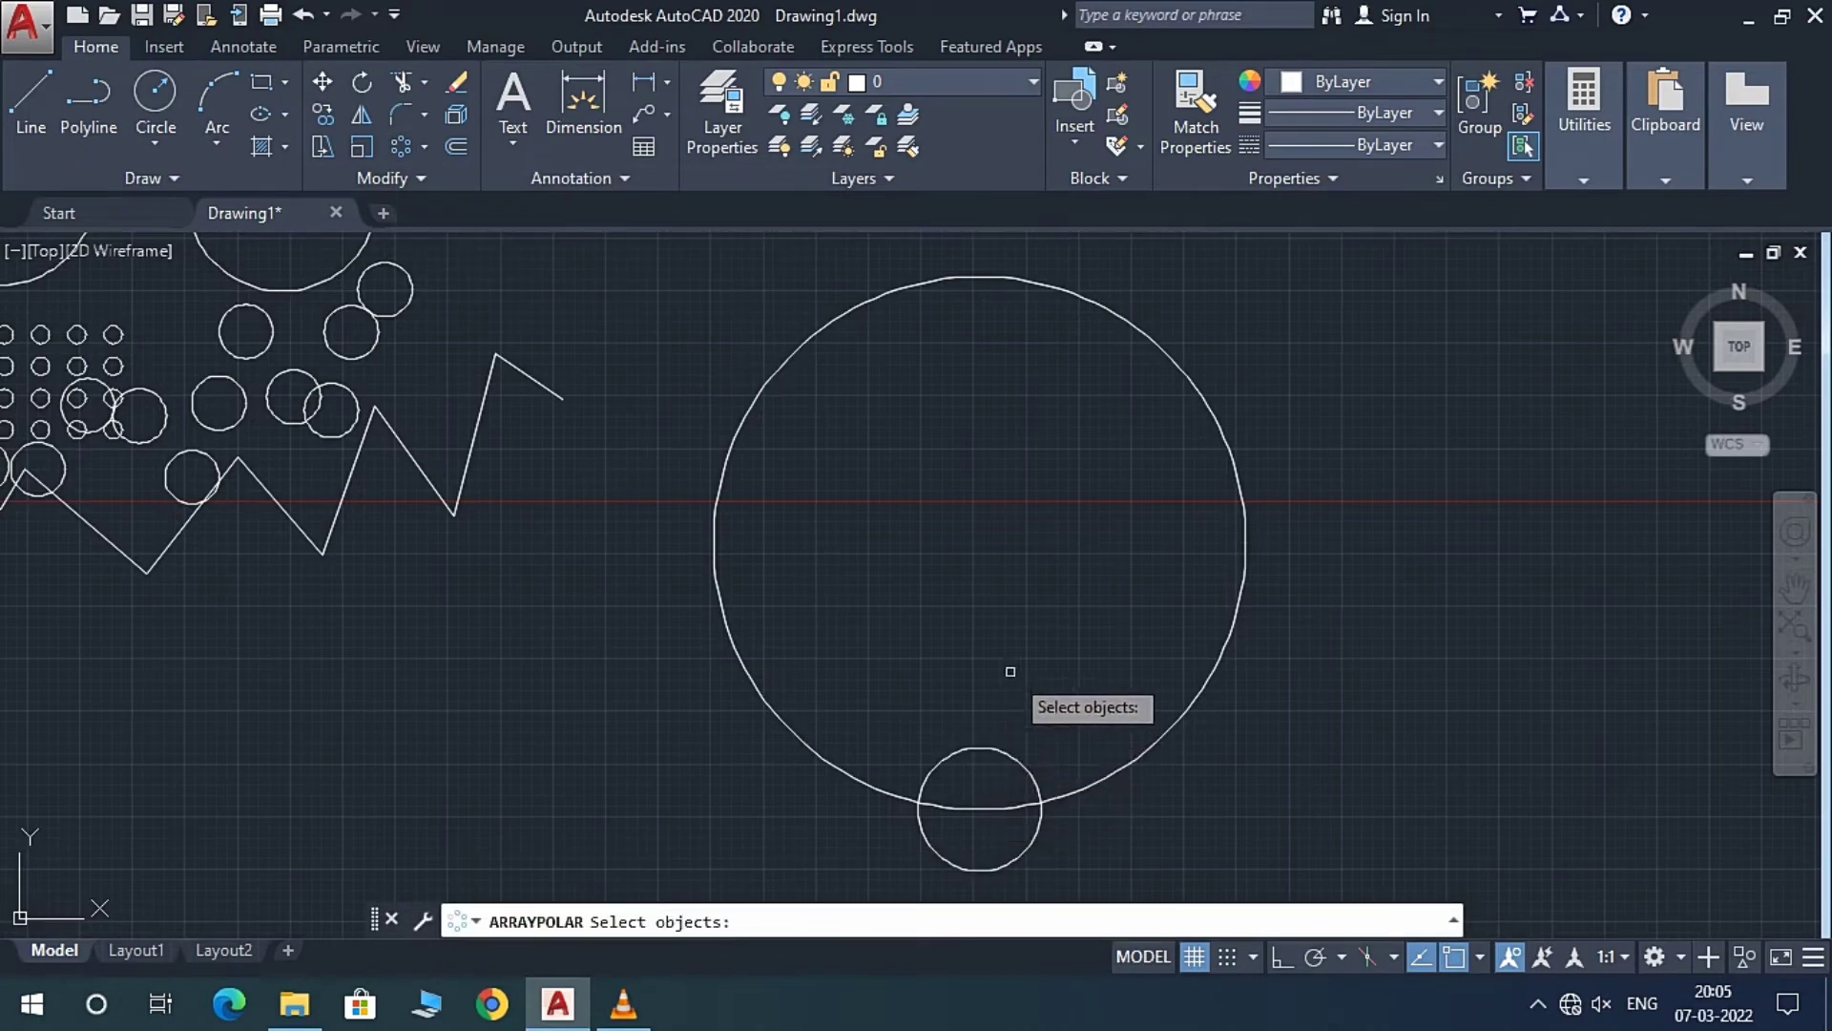
Step: Create a polar array of the small circle around the large circle's centre with 4 items
left_click(1000, 751)
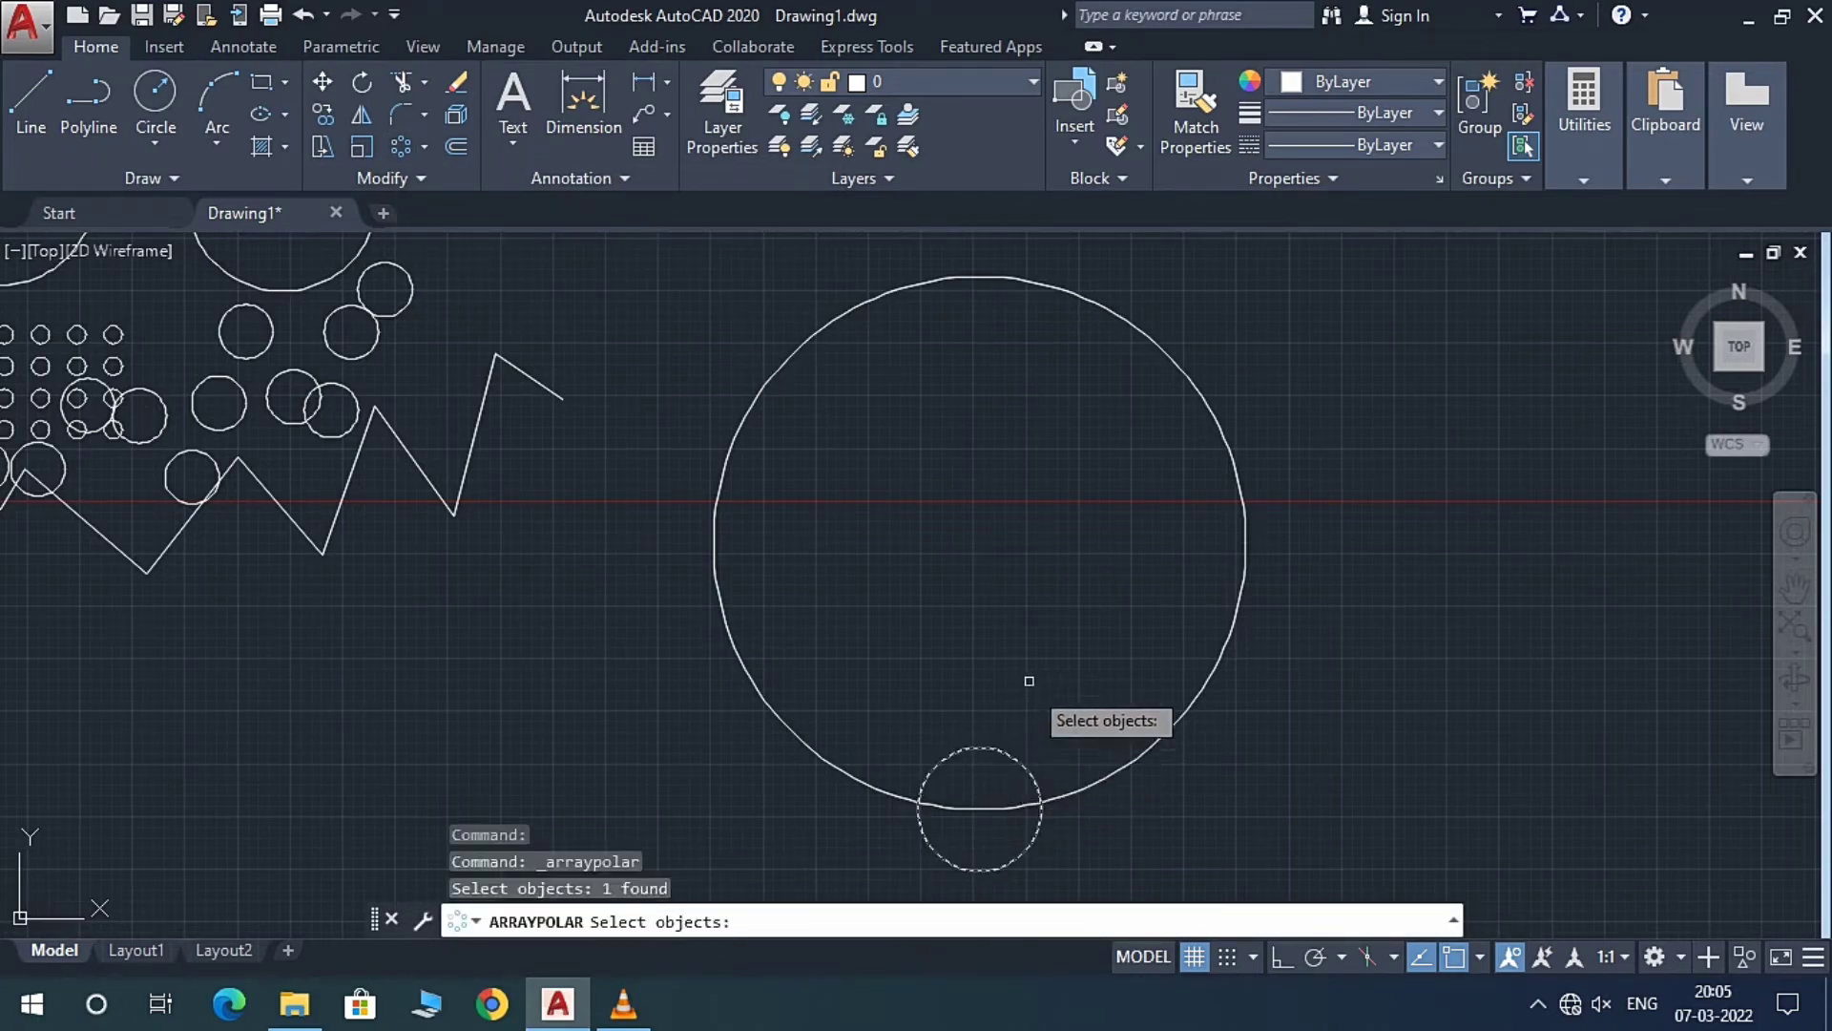
key("Return")
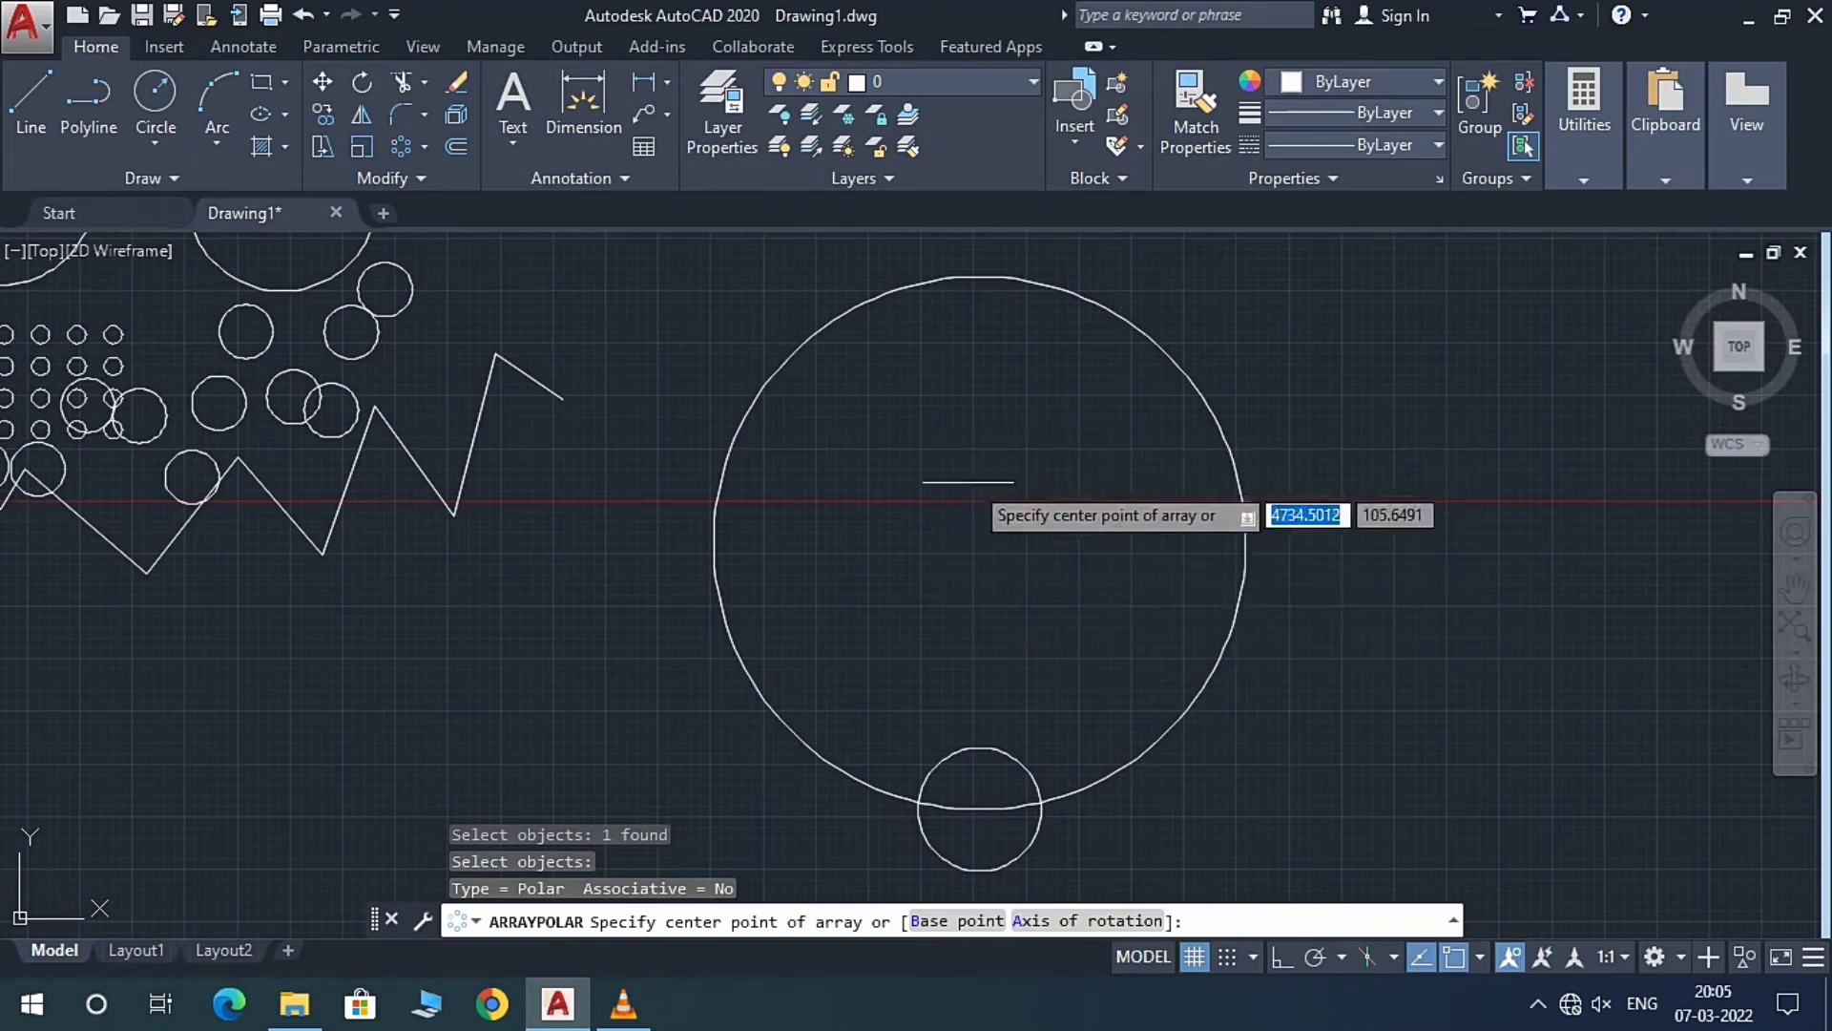
left_click(979, 542)
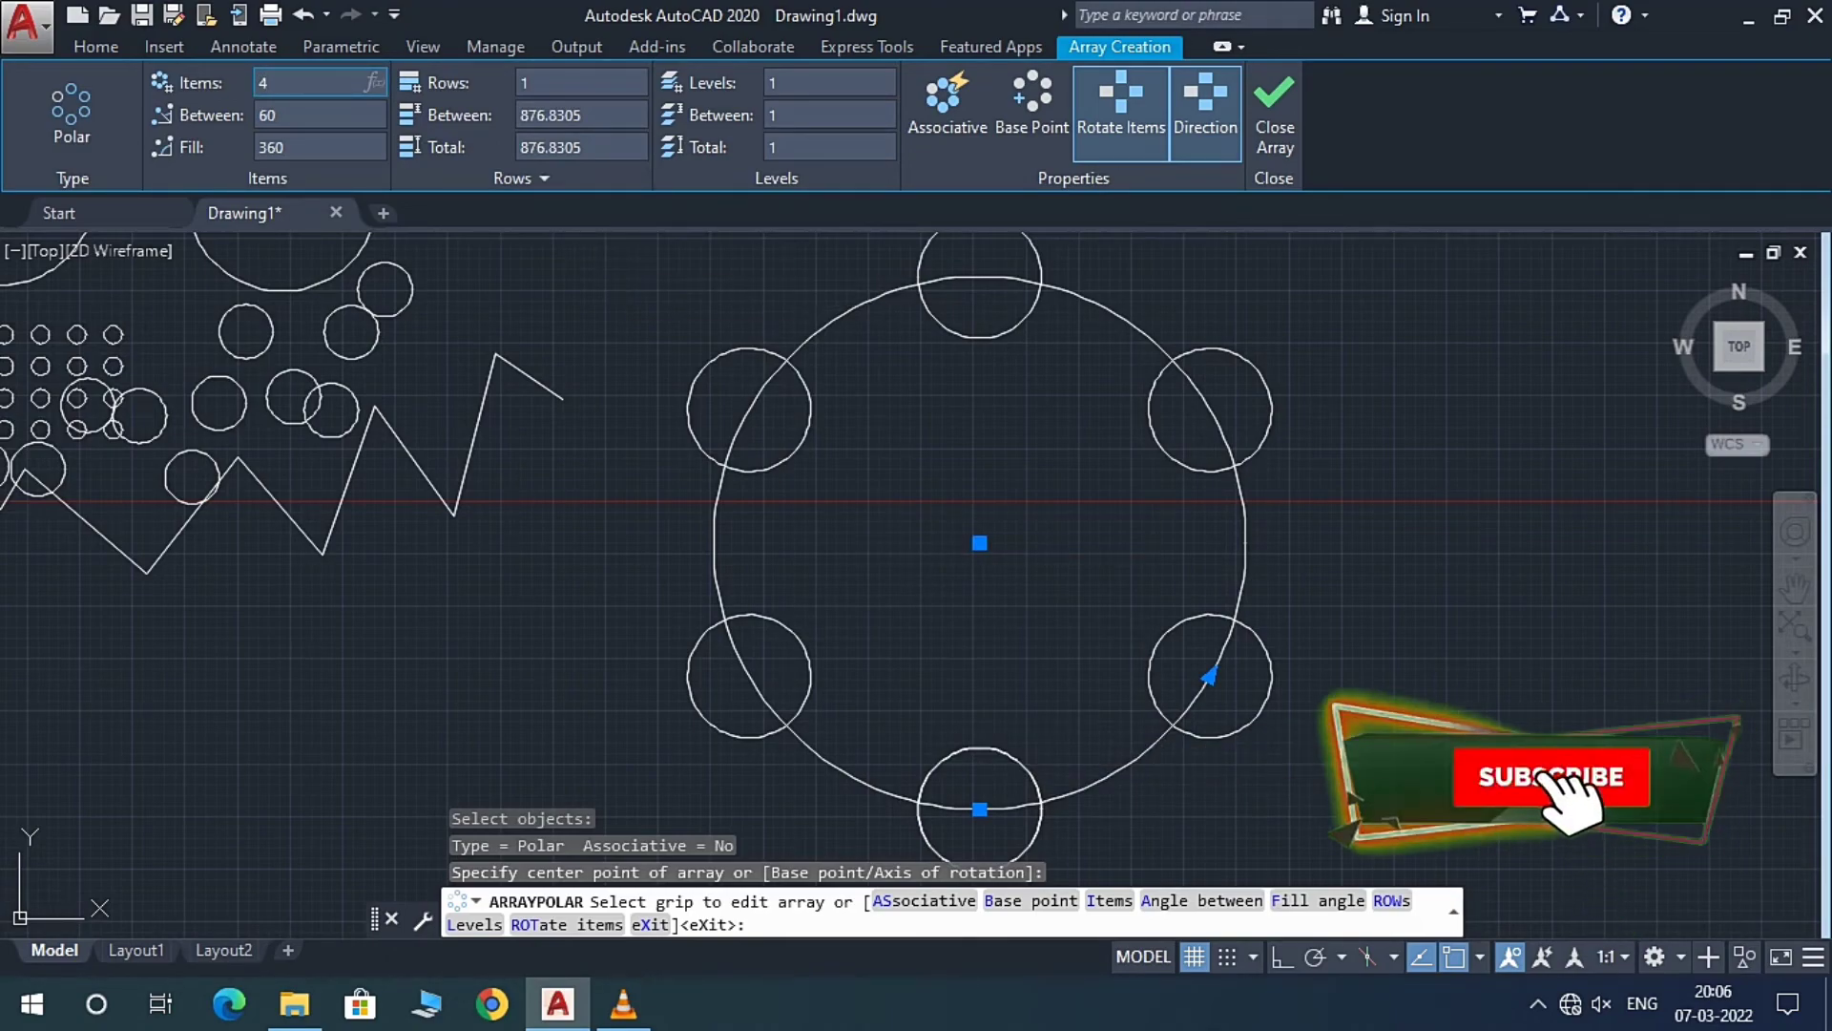
key("Return")
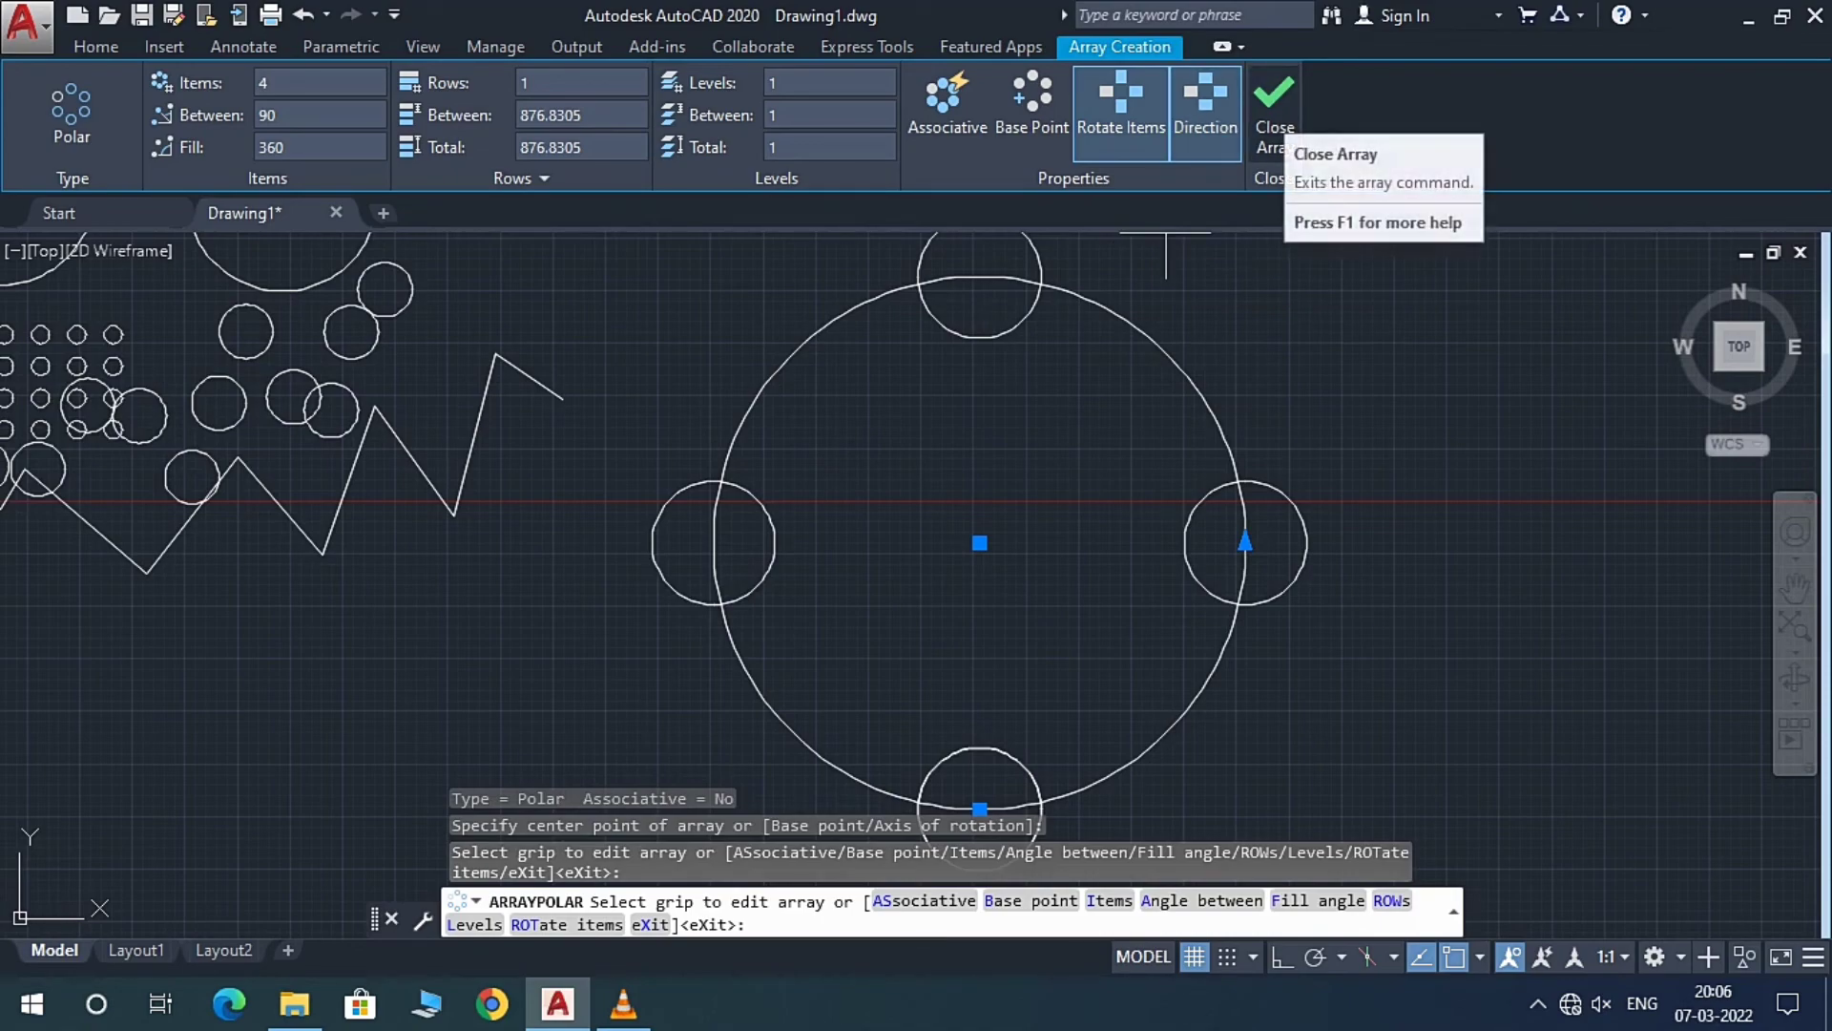
left_click(1275, 110)
scroll(1288, 385, "down", 2)
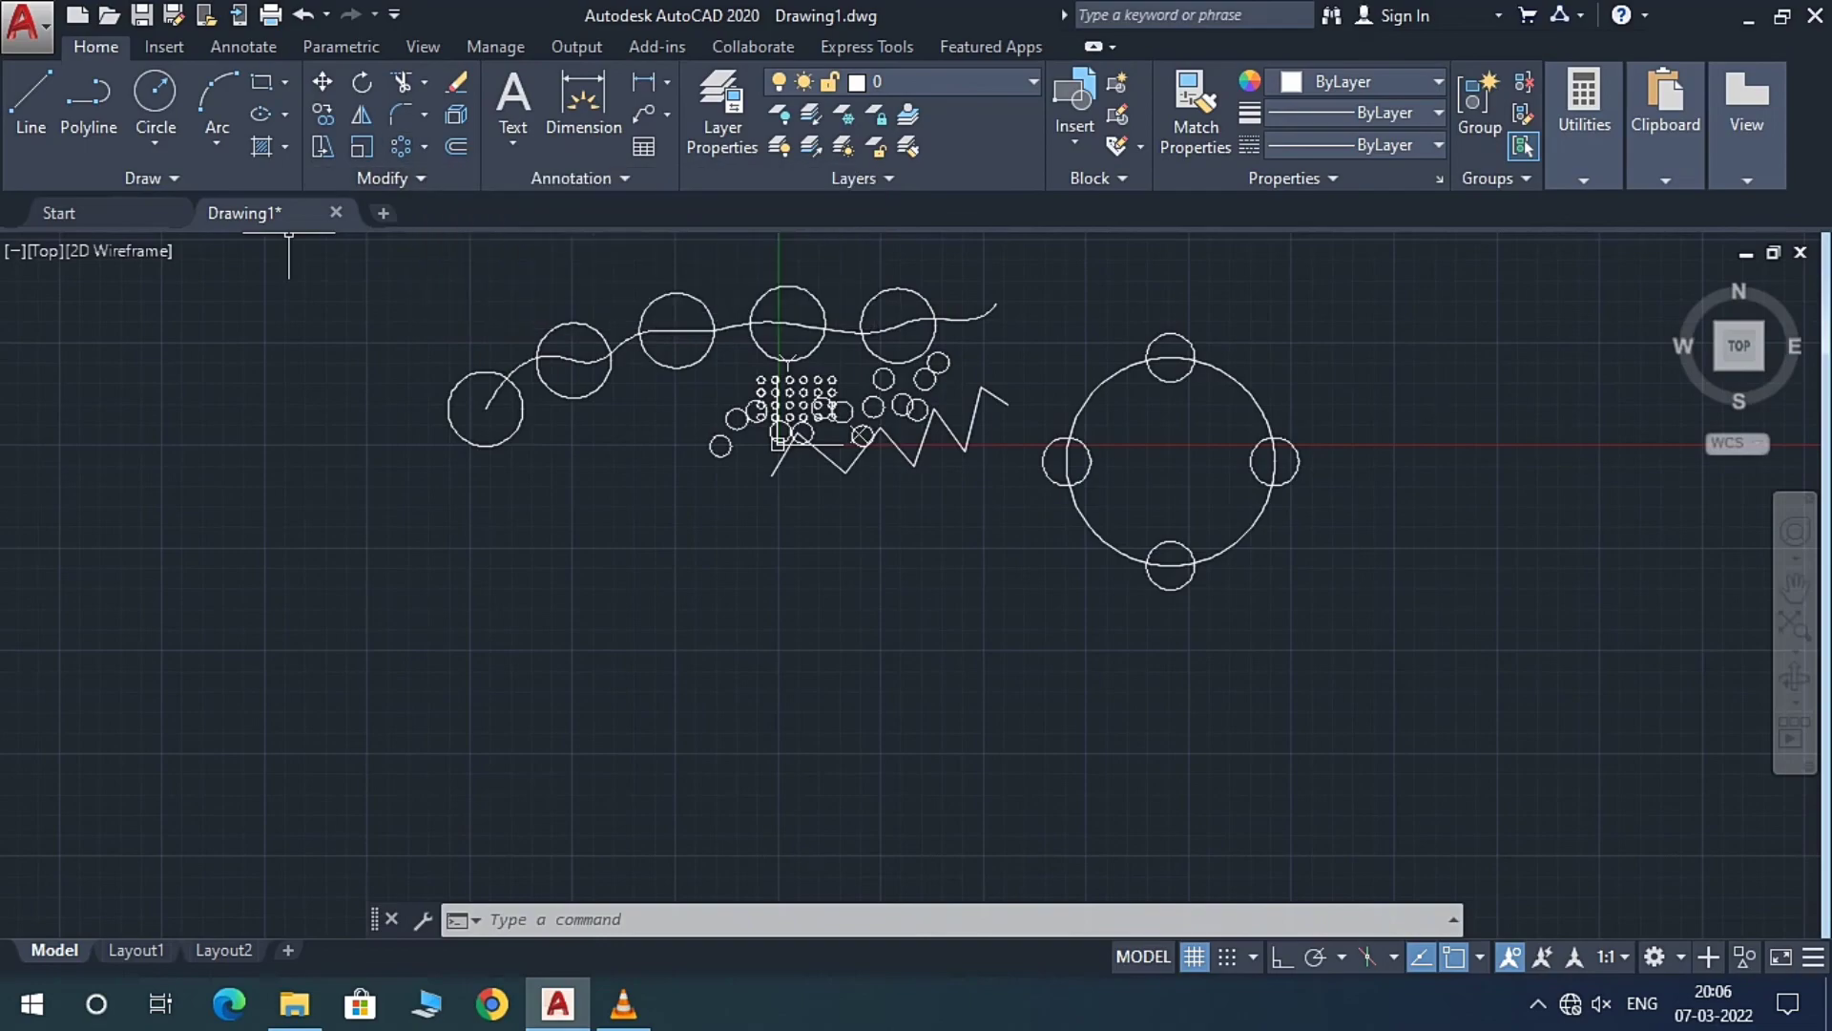
left_click(424, 146)
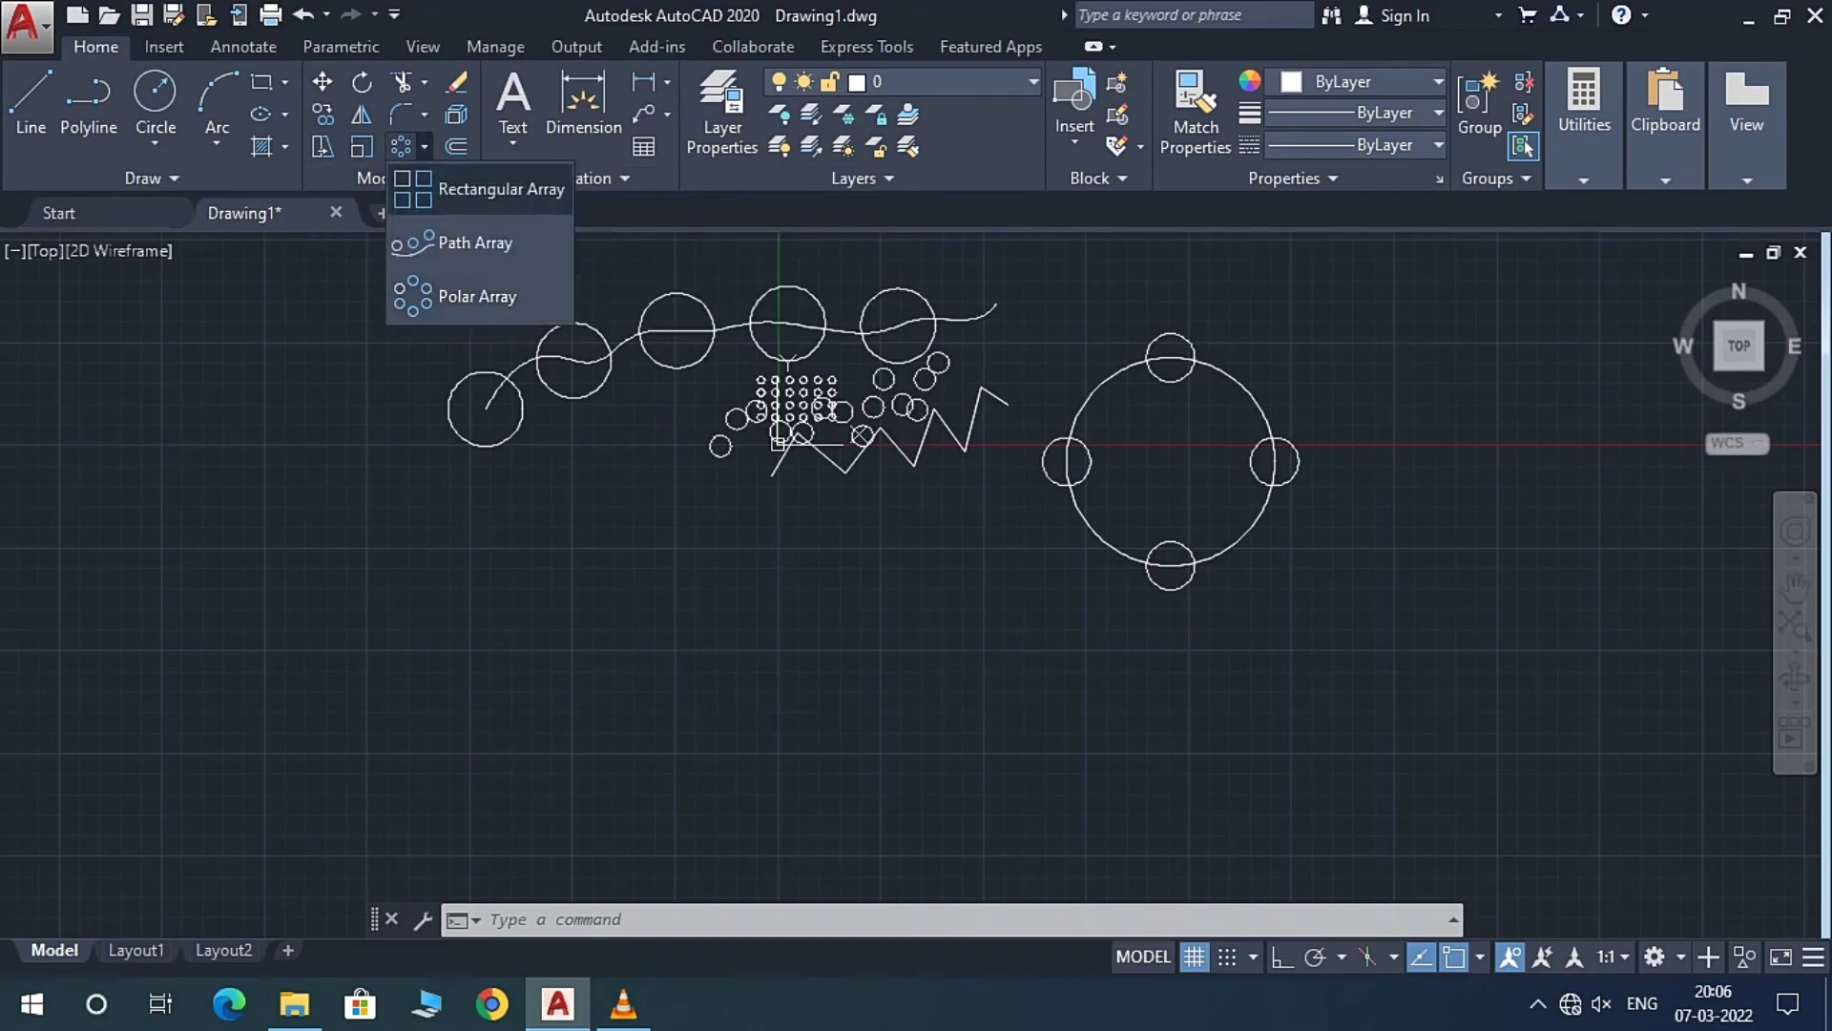